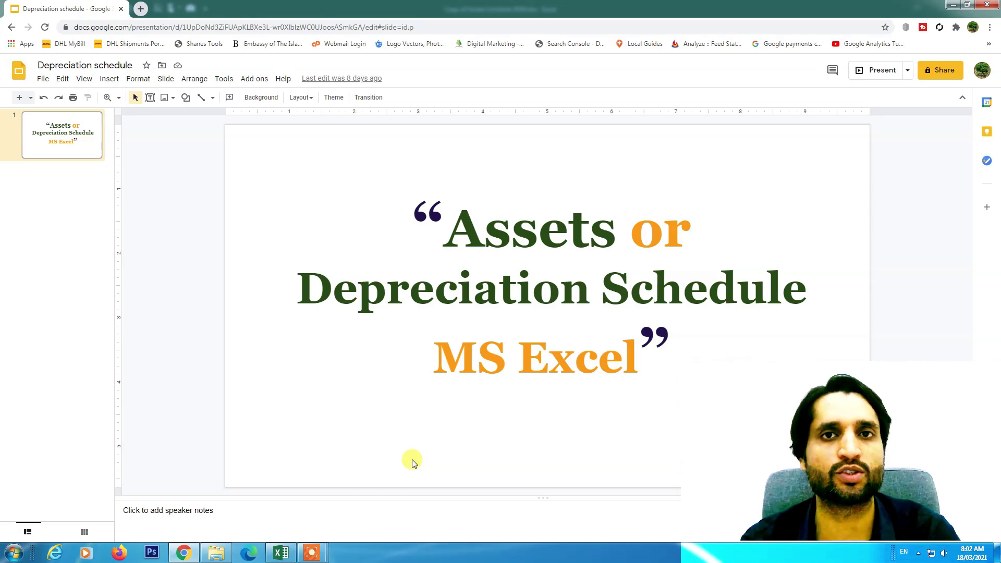
Switch to the Excel workbook and enter the headings "Sr#" in A6 and "Particulars" in B6 of the 1st Month Dep sheet
{"action": "left_click", "coordinate": [287, 556]}
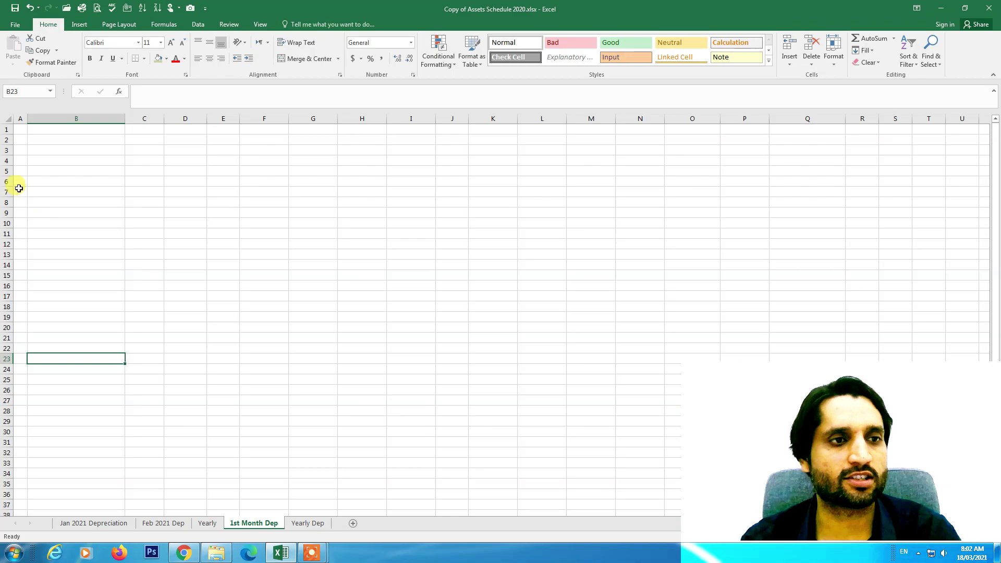
{"action": "left_click", "coordinate": [19, 180]}
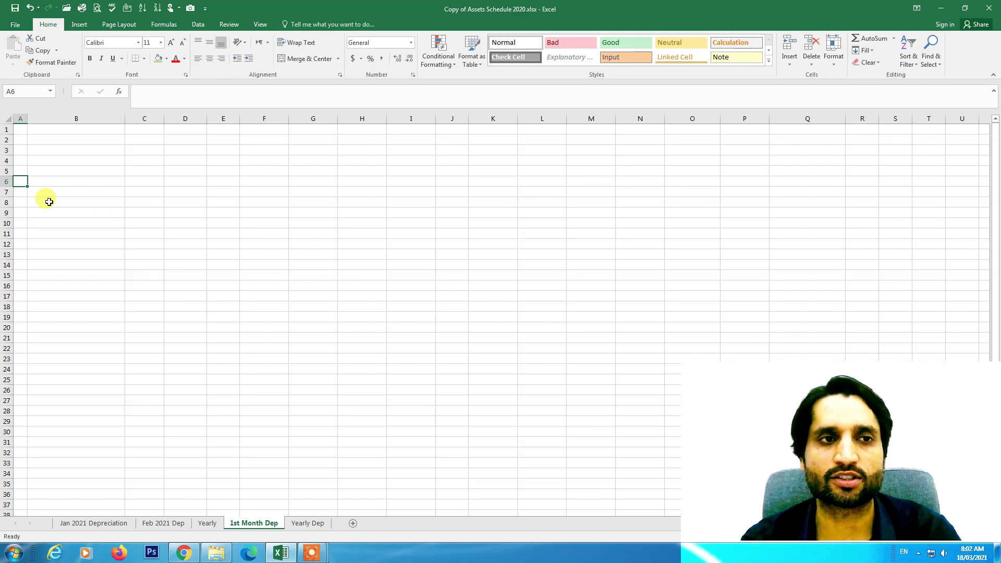
{"action": "type", "text": "Sr#"}
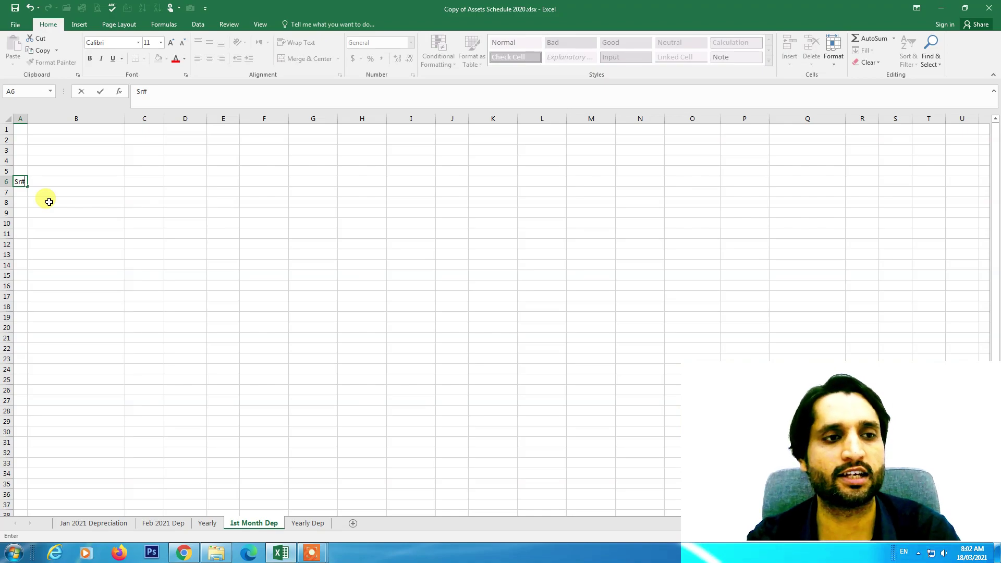
{"action": "key", "text": "Tab"}
{"action": "type", "text": "Parti"}
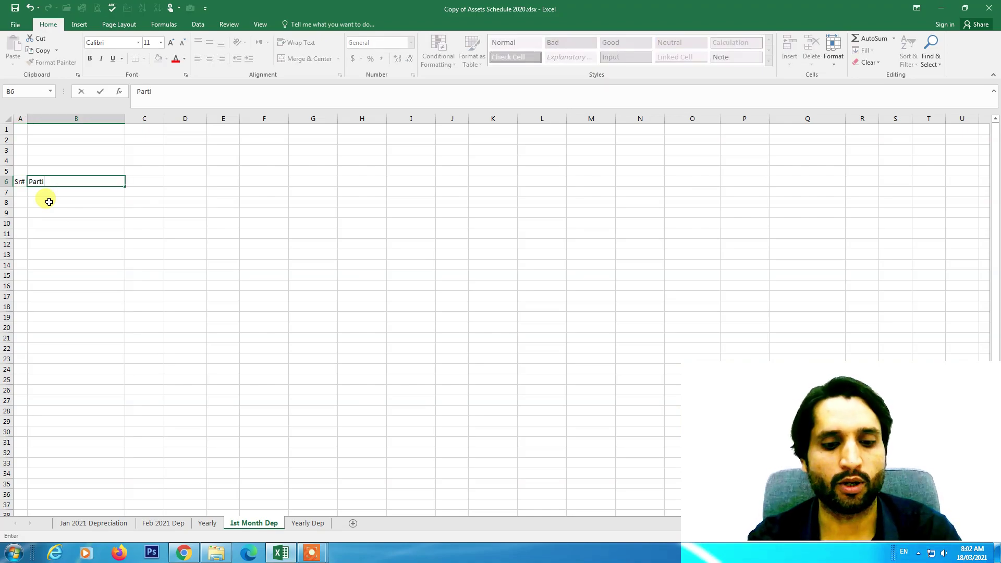
{"action": "type", "text": "culars"}
{"action": "key", "text": "Tab"}
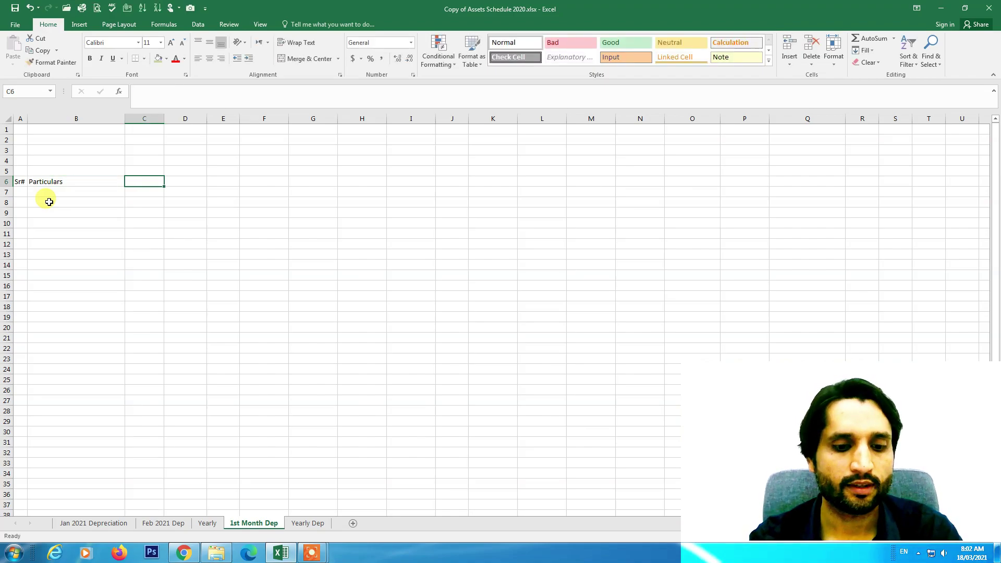
Enter the headings "Date of Purchase" in C6 and "Actual Cost" in D6
{"action": "type", "text": "Date "}
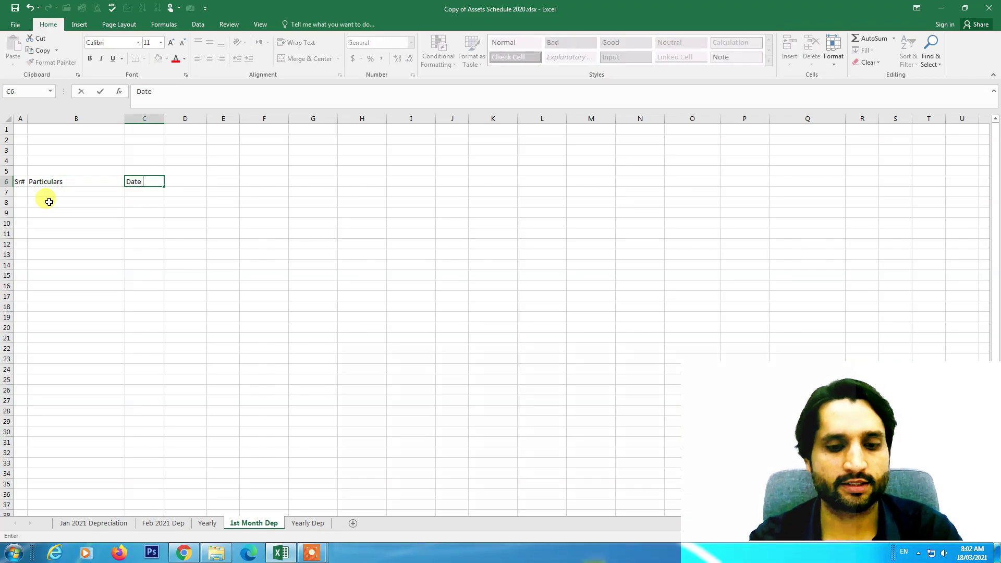
{"action": "type", "text": "of Purchas"}
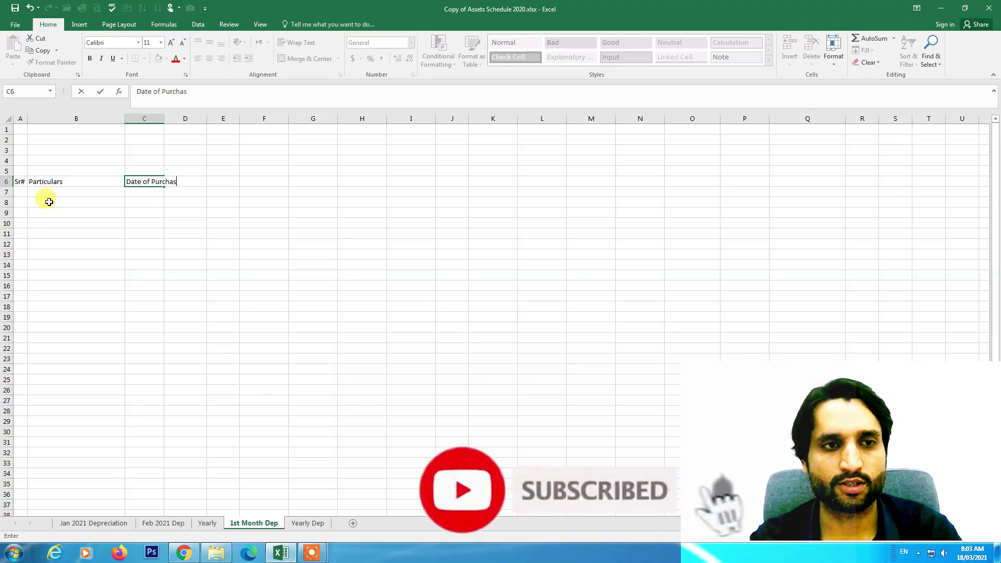
{"action": "type", "text": "e"}
{"action": "key", "text": "Tab"}
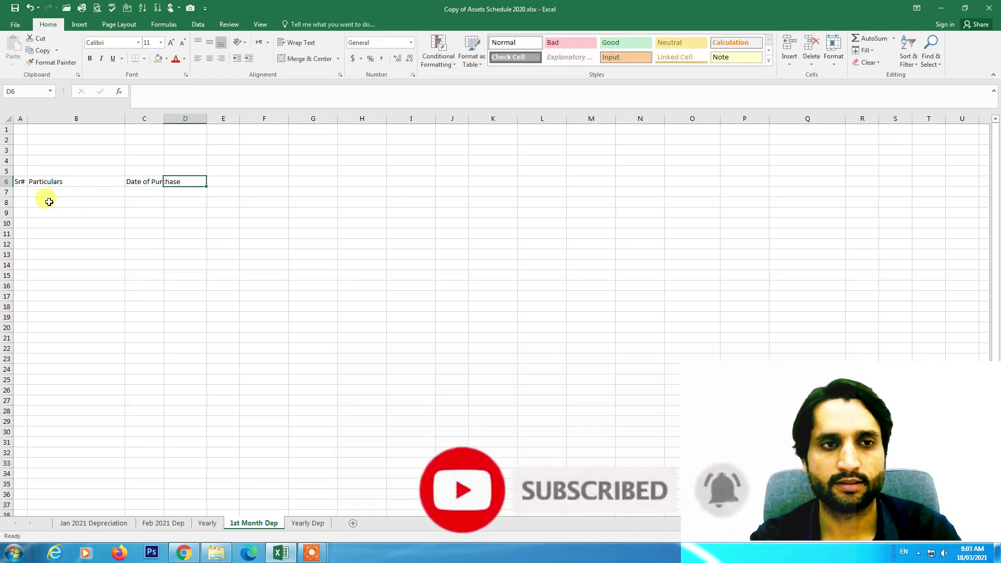
{"action": "type", "text": "Actual Cost"}
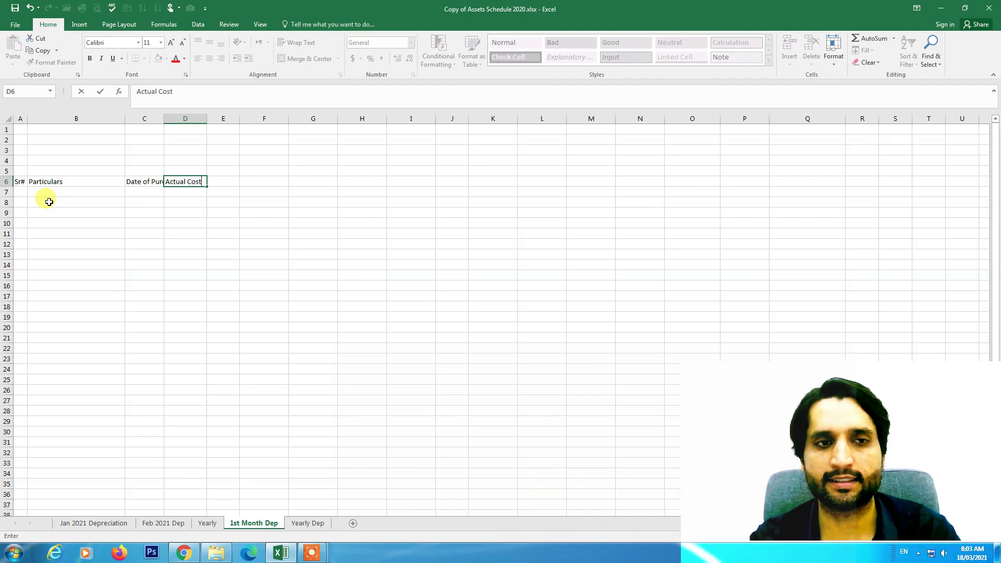
{"action": "key", "text": "Tab"}
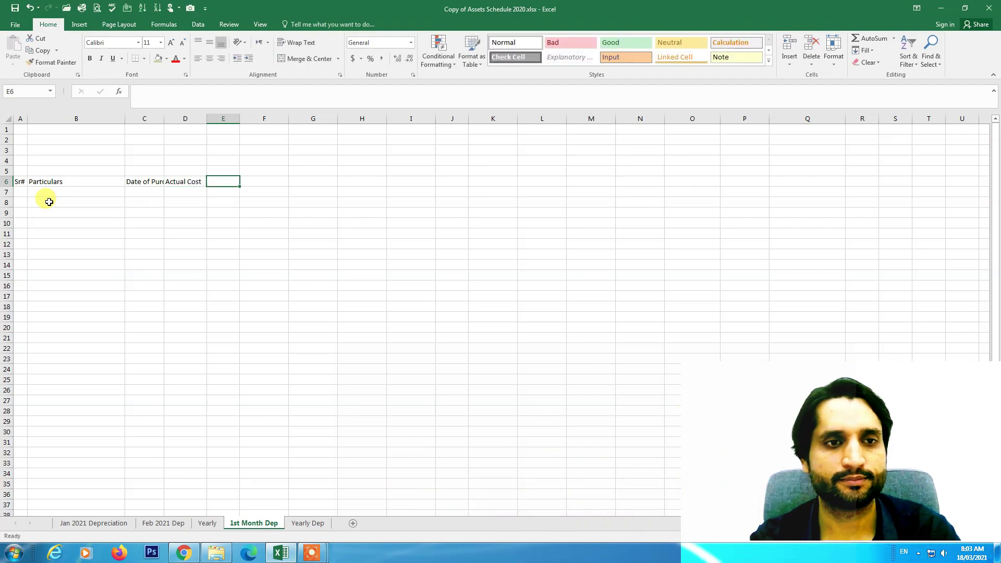
Enter the heading "WDV as on 01/01/2021" in E6, following the Actual Cost heading
{"action": "type", "text": "WD"}
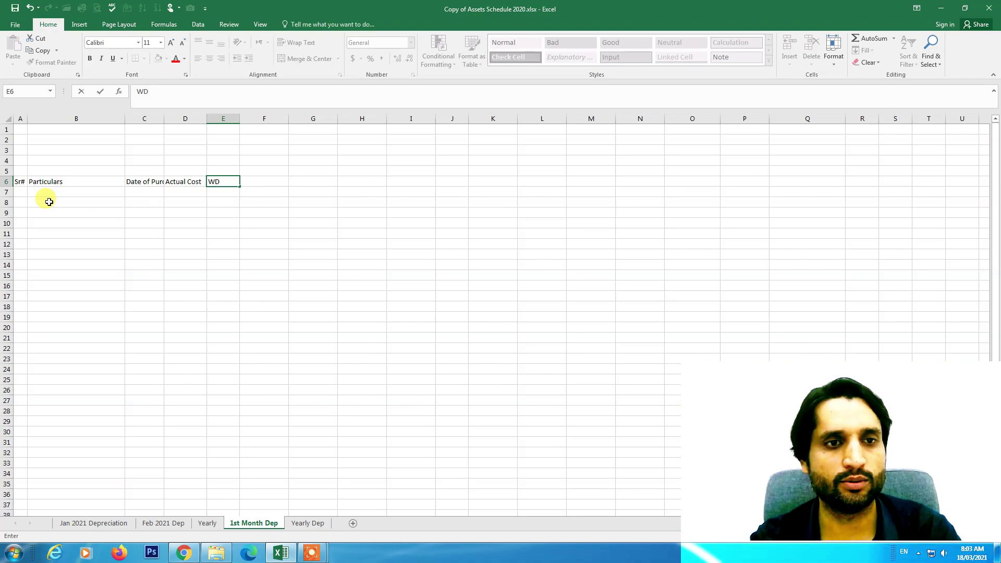
{"action": "type", "text": "V a"}
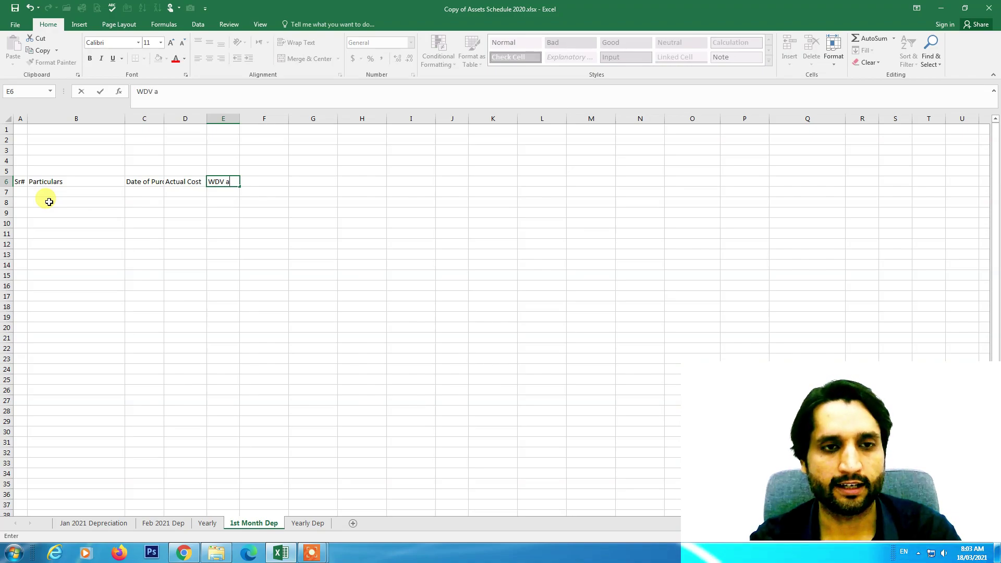
{"action": "type", "text": "s on"}
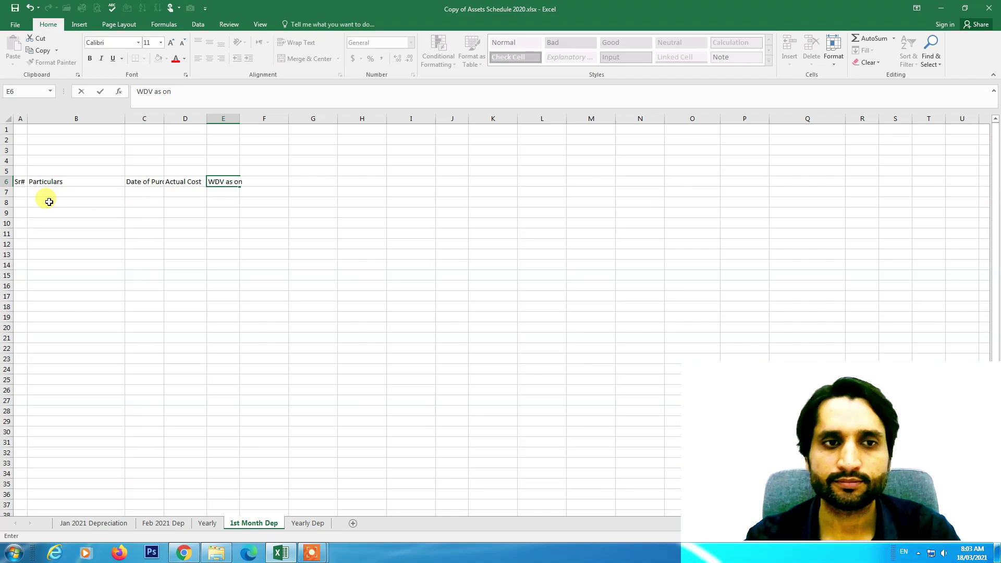
{"action": "type", "text": " 01/01/2021"}
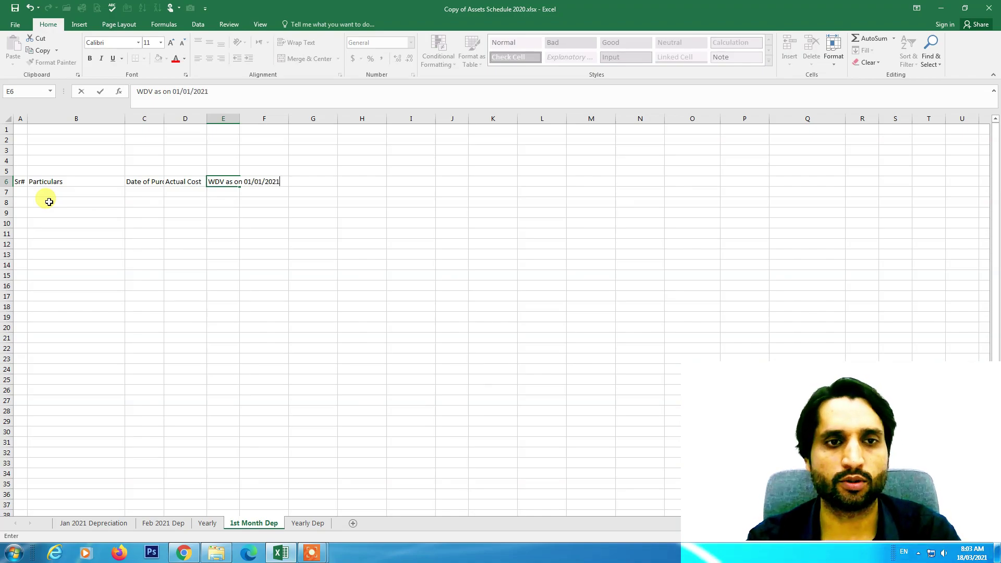
{"action": "key", "text": "Return"}
{"action": "key", "text": "Up"}
{"action": "key", "text": "Right"}
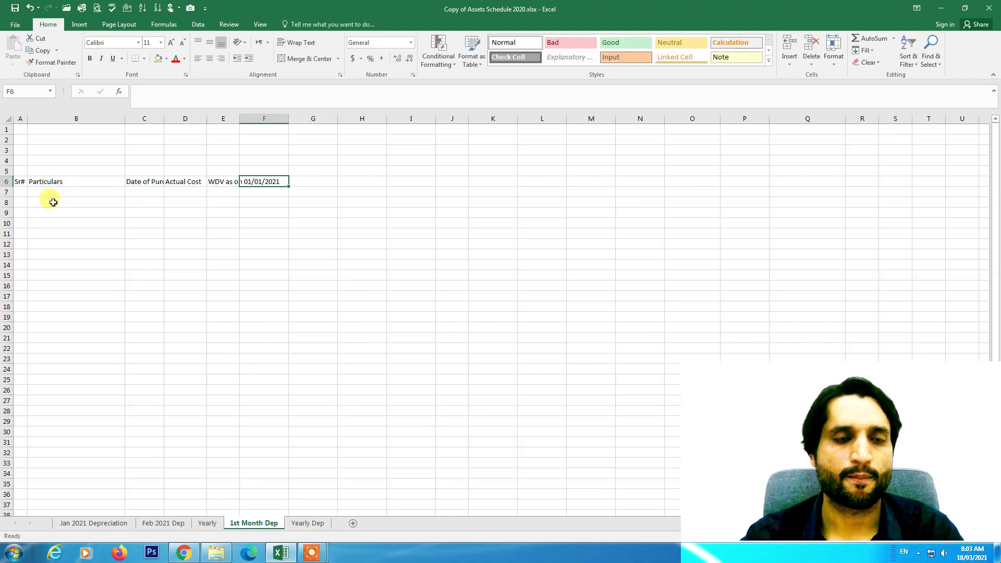
Insert a column before the WDV column, head it "Salvage Value" in E6 and fit its width to the text
{"action": "left_click", "coordinate": [218, 118]}
{"action": "key", "text": "ctrl+shift+plus"}
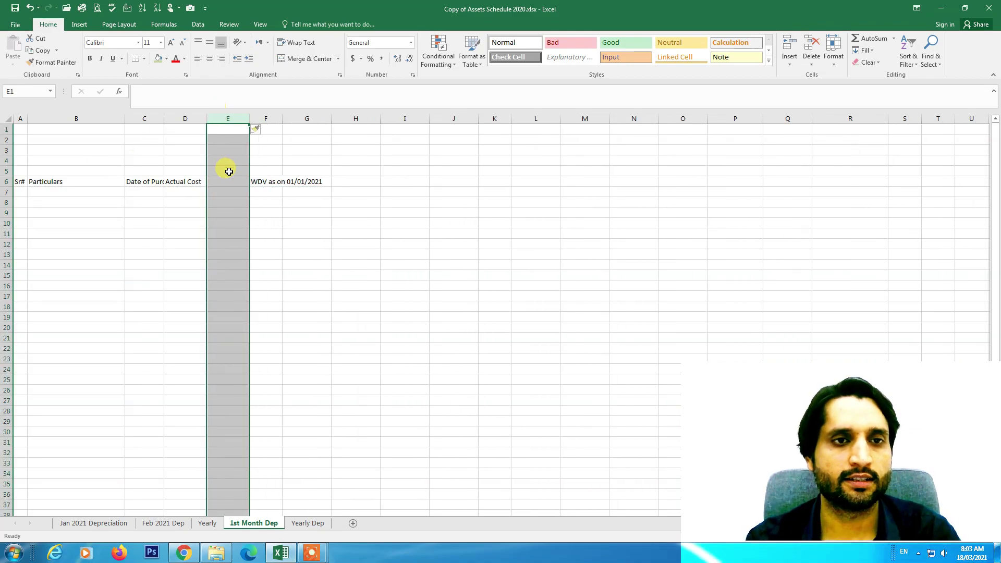
{"action": "left_click", "coordinate": [225, 181]}
{"action": "type", "text": "Salvage C"}
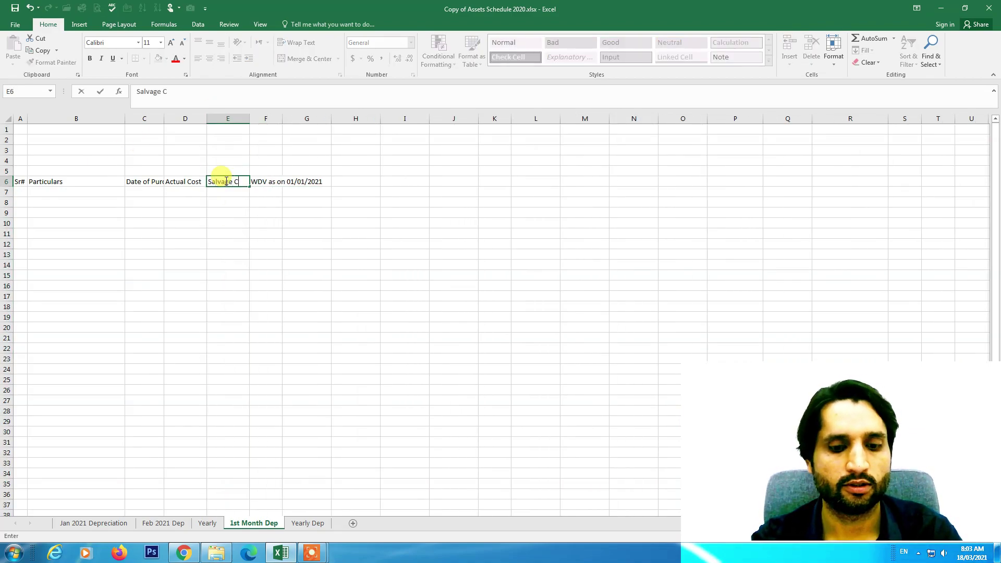
{"action": "key", "text": "BackSpace"}
{"action": "type", "text": "Value"}
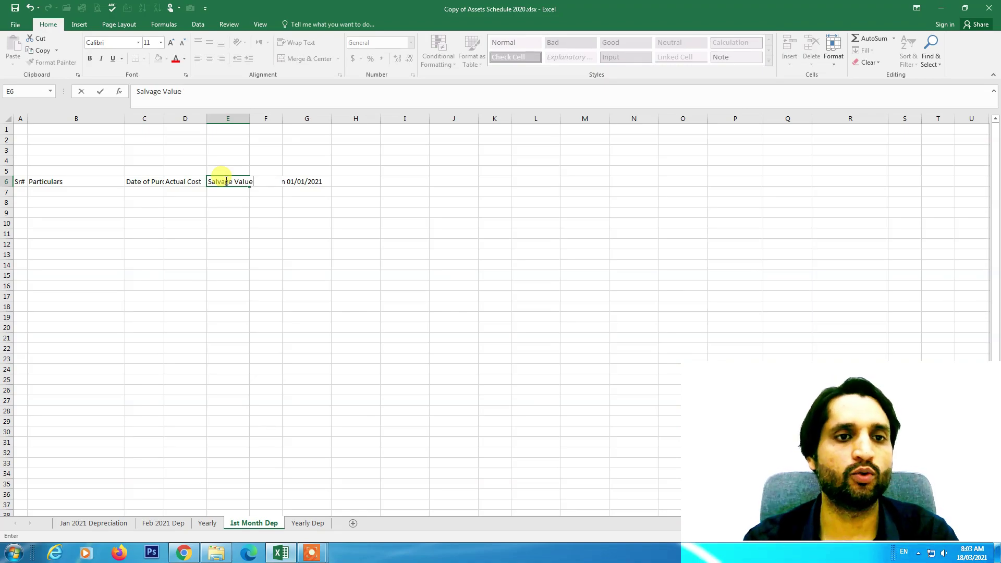
{"action": "left_click", "coordinate": [228, 193]}
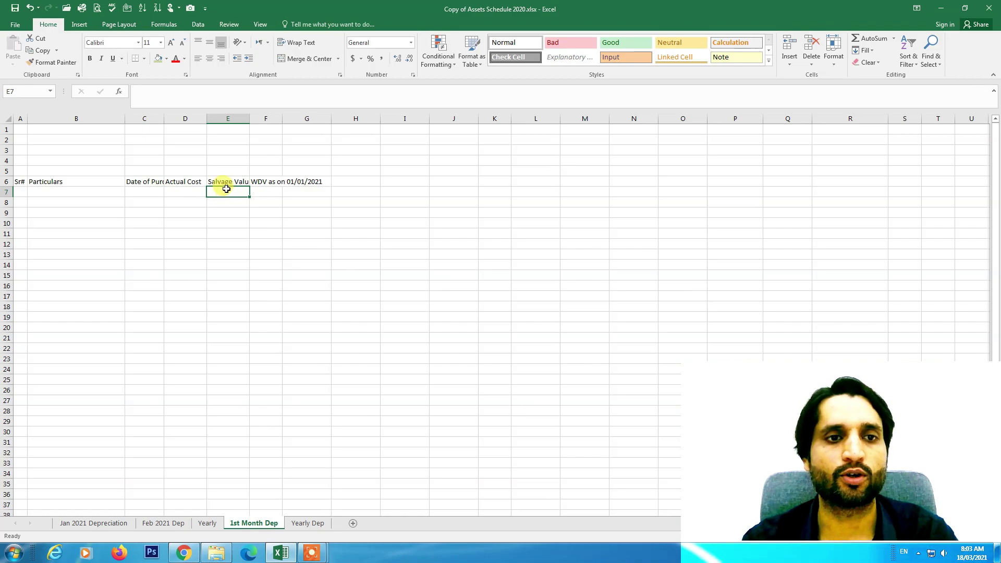
{"action": "double_click", "coordinate": [249, 119]}
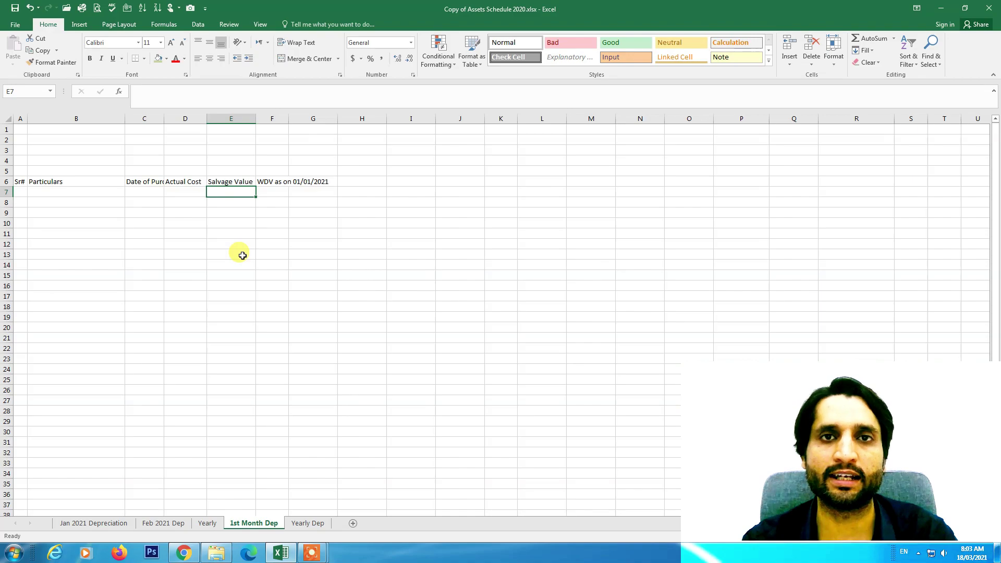
Wrap the text in header cells A6:Q6, narrow columns D and E, and widen column F to fit its date on one line
{"action": "left_click_drag", "start_coordinate": [20, 181], "coordinate": [784, 175]}
{"action": "left_click", "coordinate": [296, 43]}
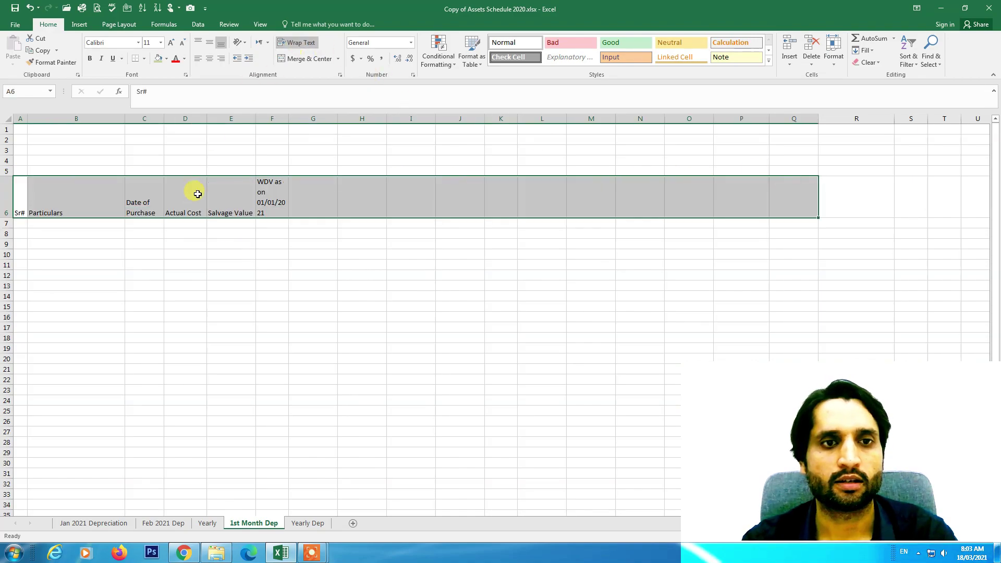
{"action": "left_click_drag", "start_coordinate": [237, 119], "coordinate": [198, 118]}
{"action": "left_click", "coordinate": [310, 214]}
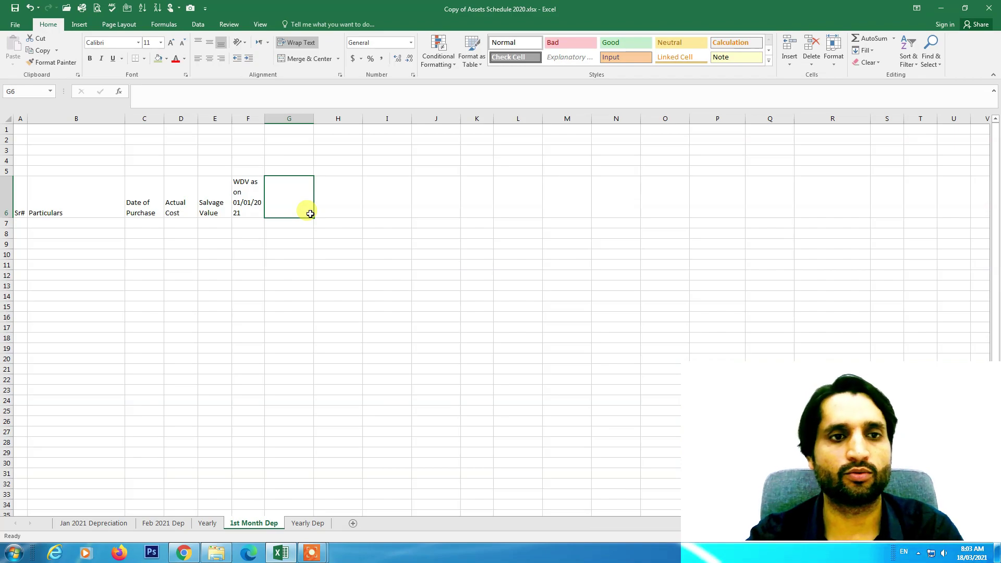
{"action": "left_click_drag", "start_coordinate": [262, 120], "coordinate": [277, 119]}
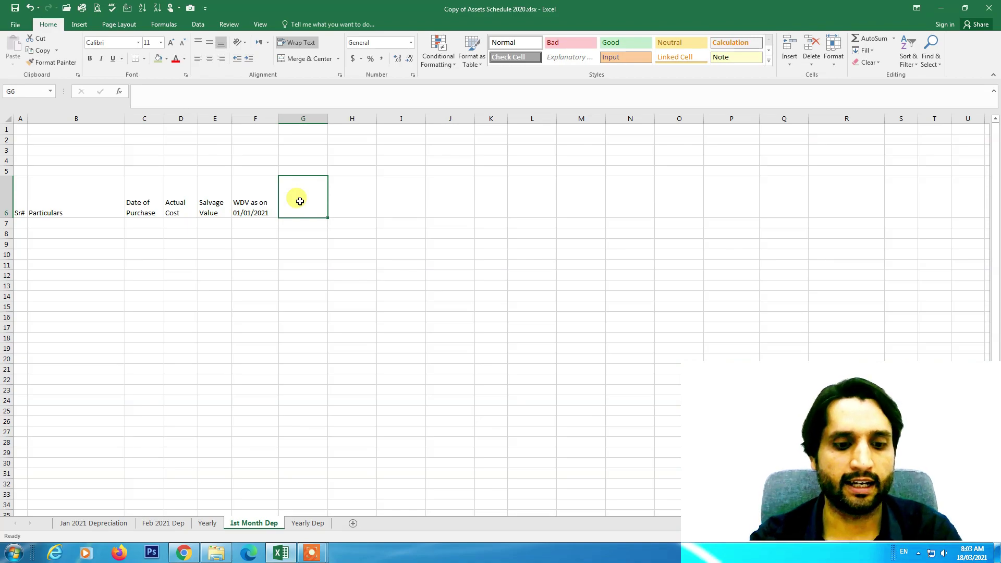
Enter the headings "Addition during the year" in G6 and "Deletion During the Year" in H6
{"action": "type", "text": "Addition"}
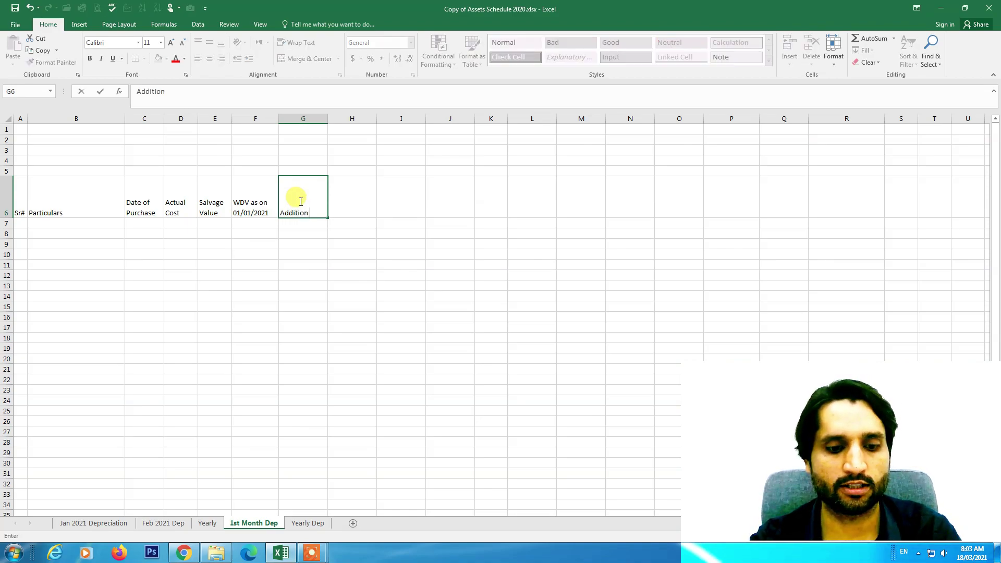
{"action": "type", "text": " during the"}
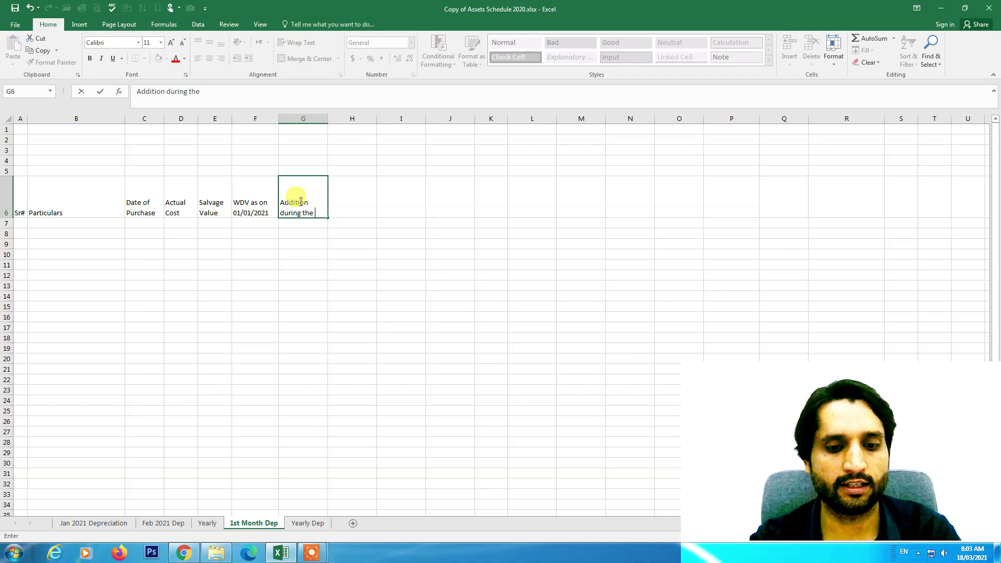
{"action": "type", "text": " year"}
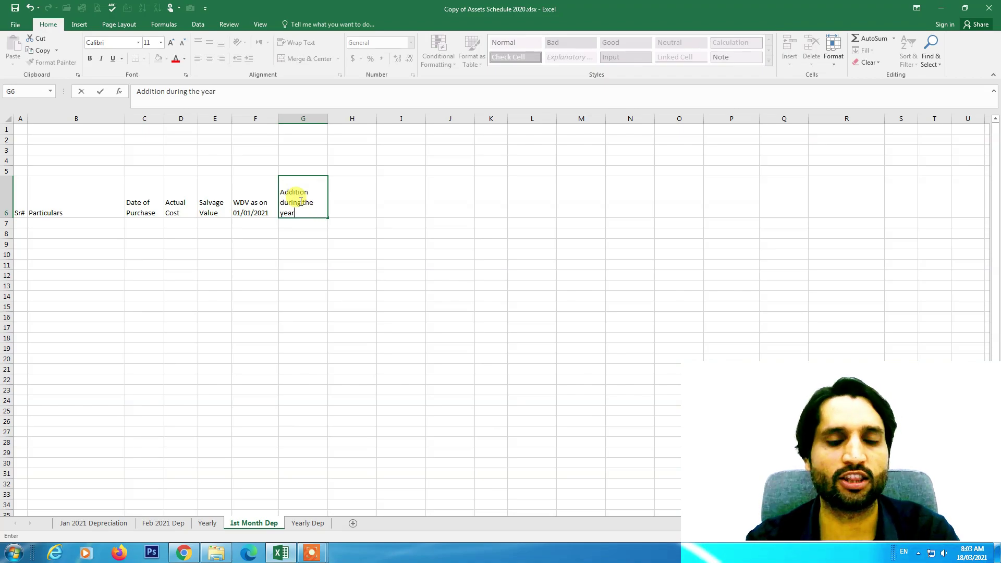
{"action": "key", "text": "Tab"}
{"action": "type", "text": "D"}
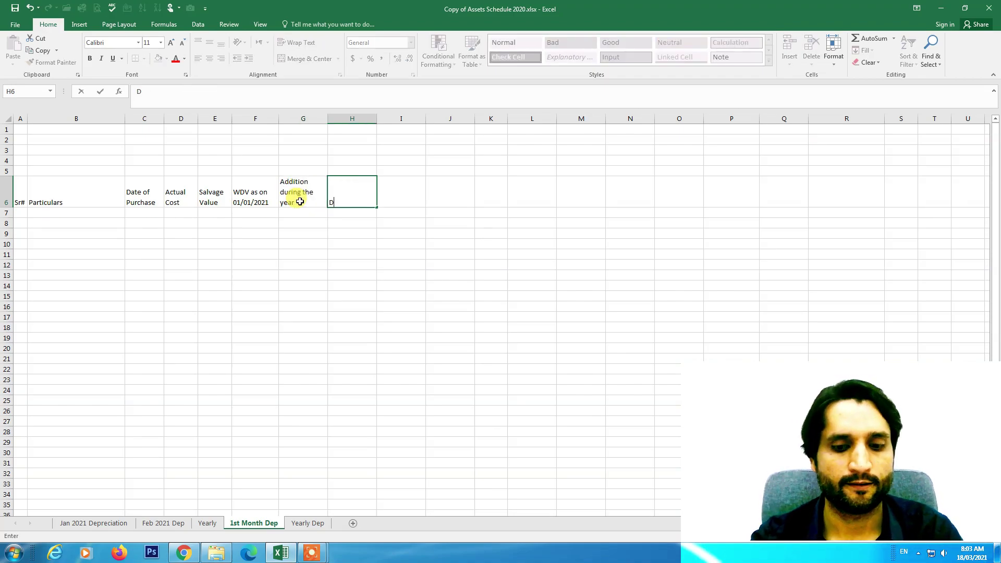
{"action": "type", "text": "eletion Dur"}
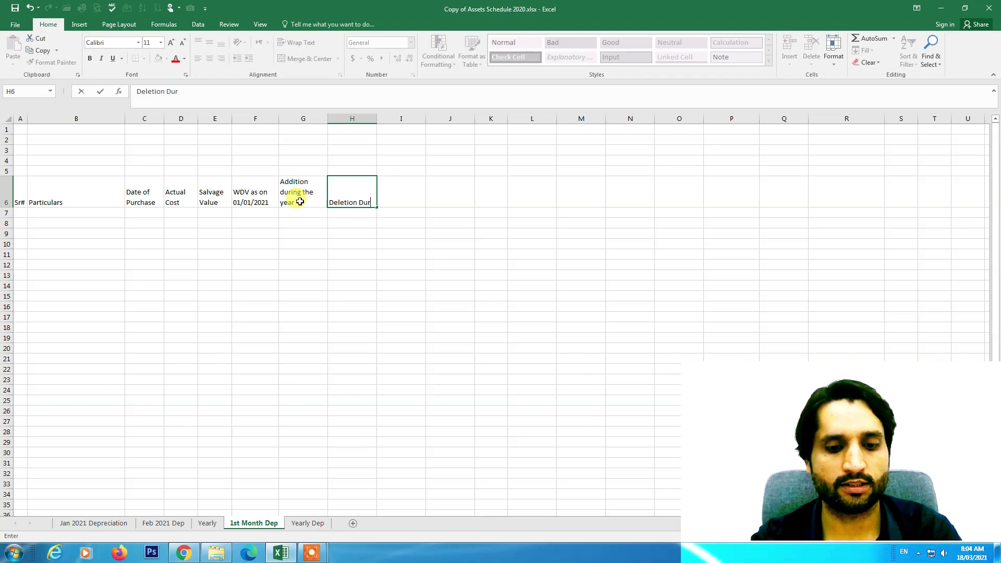
{"action": "type", "text": "ing the Year"}
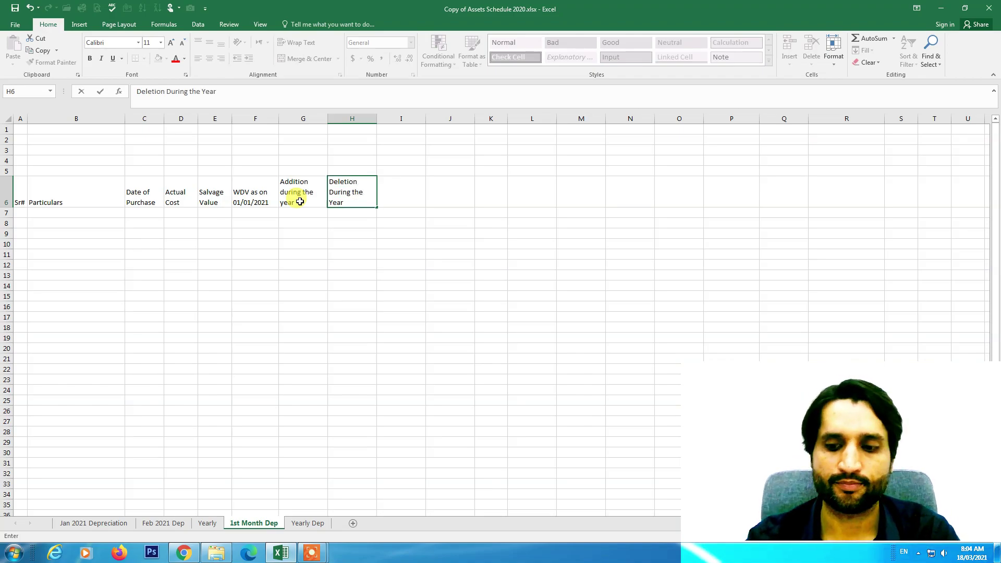
{"action": "key", "text": "Tab"}
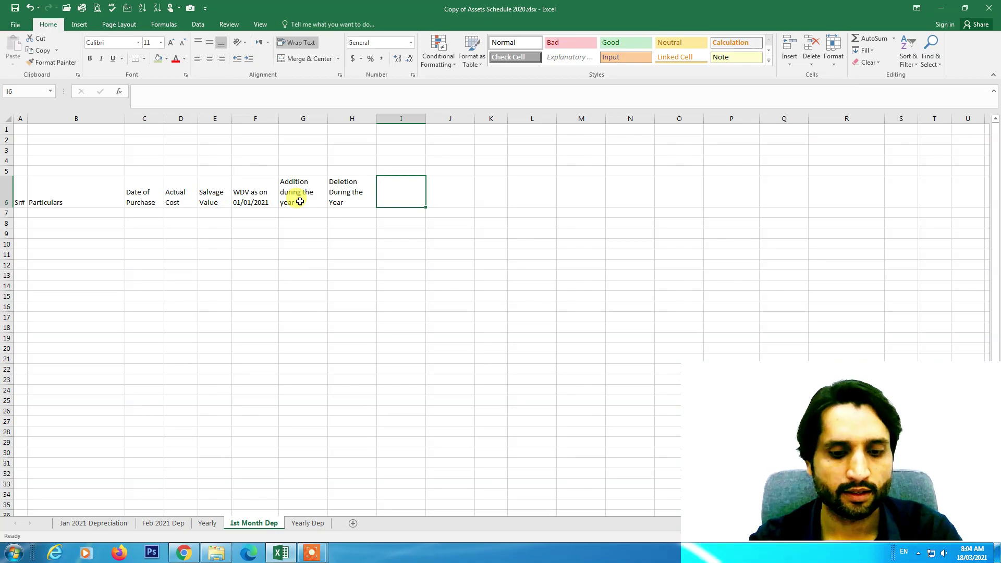
Enter the headings "Current Value of the asset" in I6 and "Dep Rate %" in J6
{"action": "type", "text": "Current Valu"}
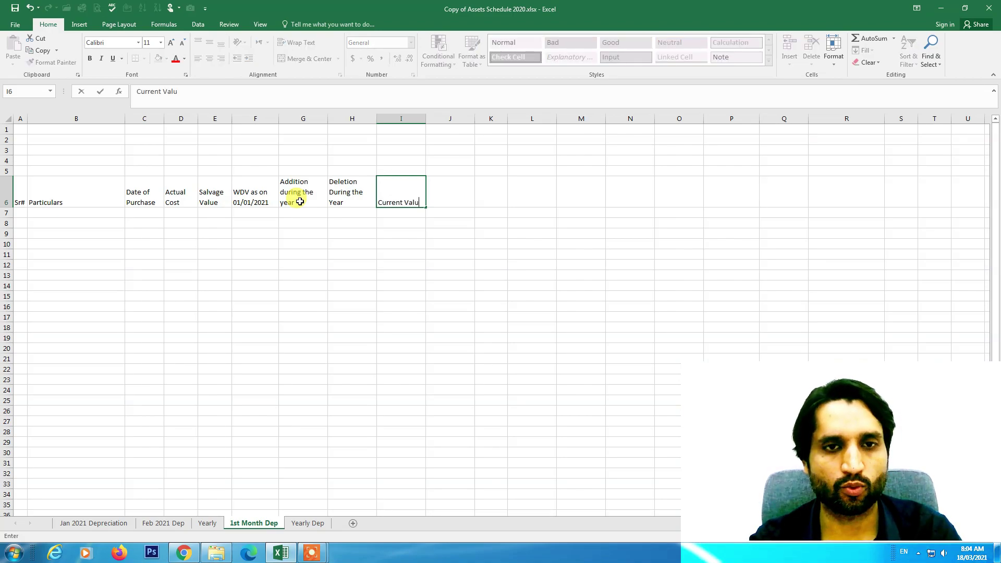
{"action": "type", "text": "e of the ass"}
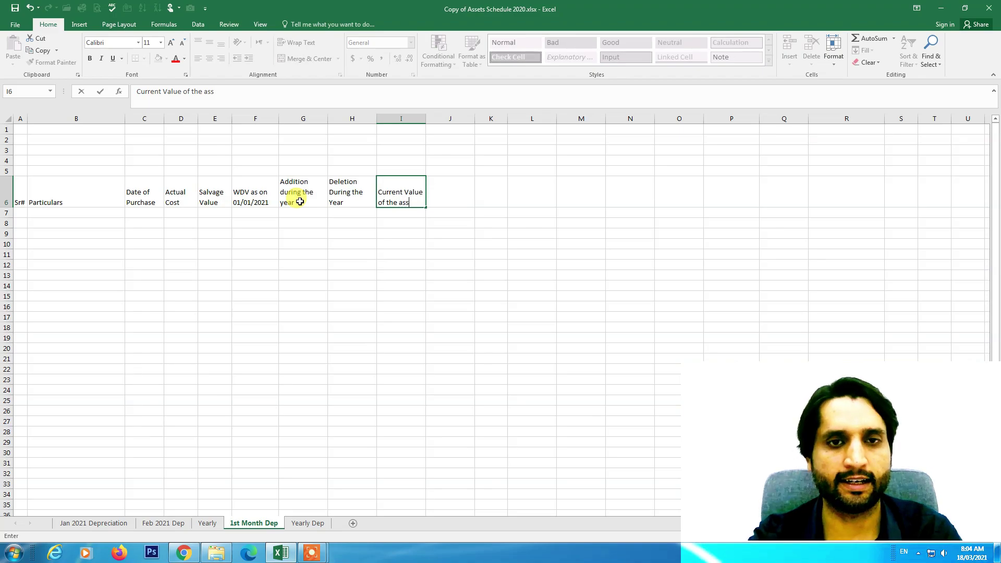
{"action": "type", "text": "et"}
{"action": "key", "text": "Tab"}
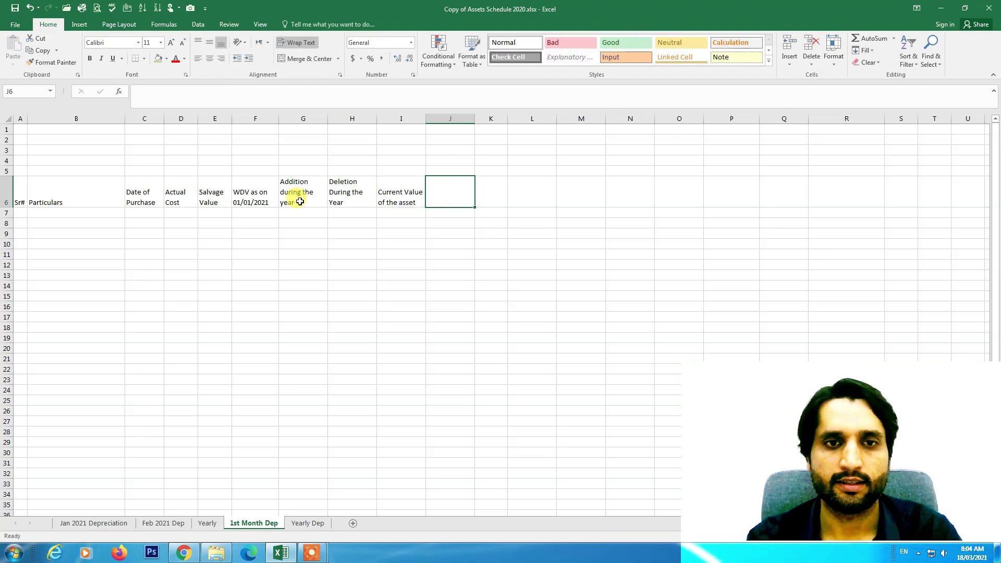
{"action": "type", "text": "D"}
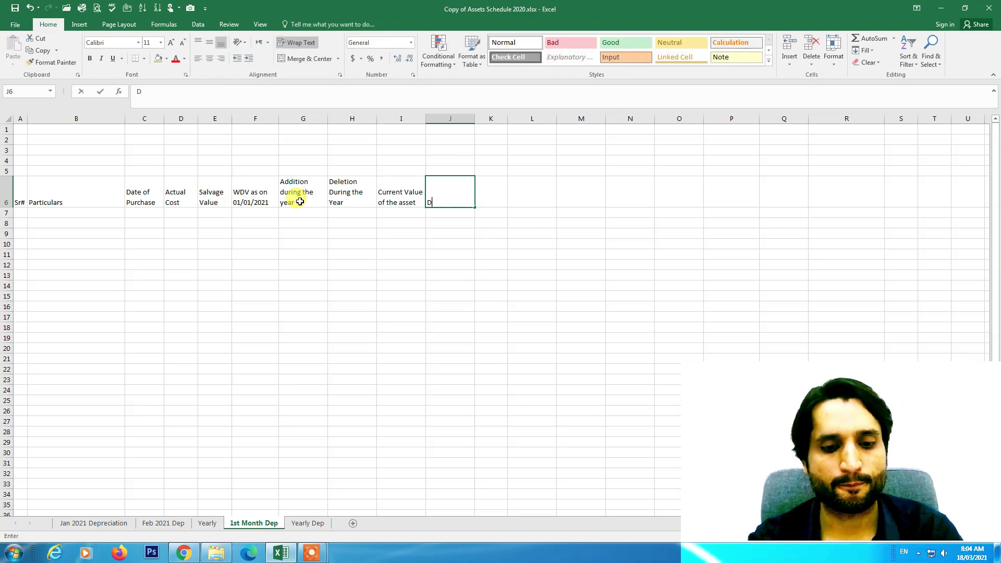
{"action": "type", "text": "ep Rat"}
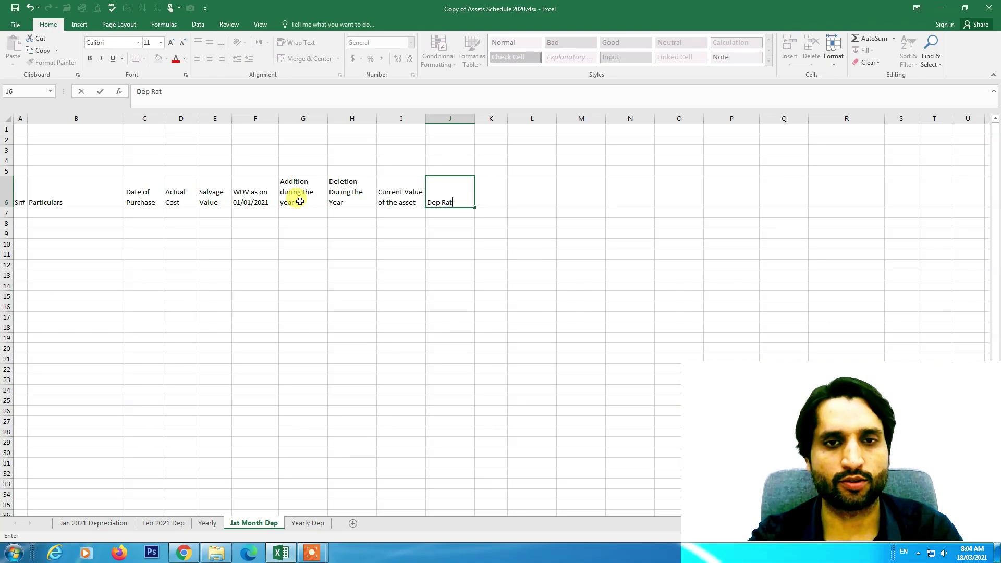
{"action": "type", "text": "e %"}
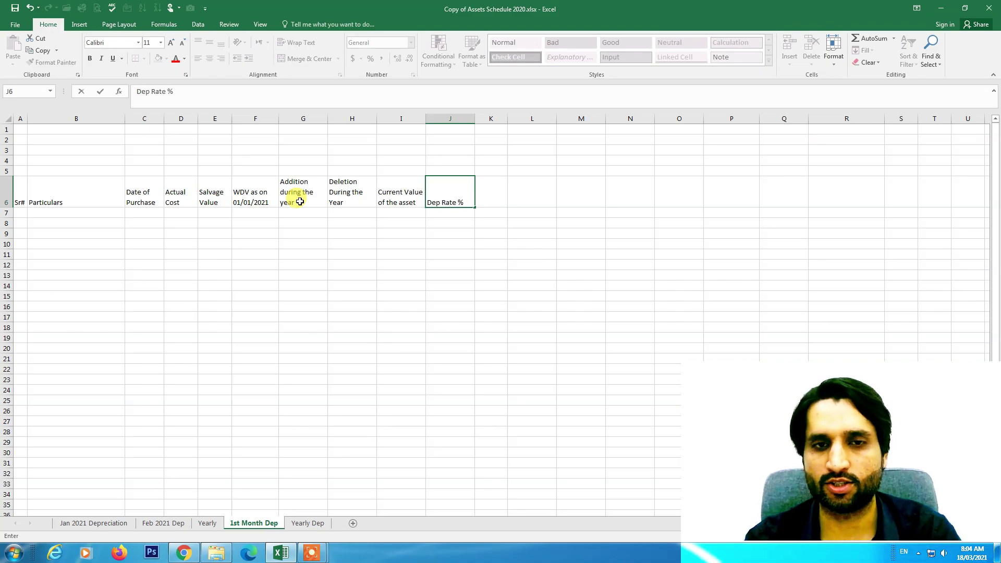
{"action": "key", "text": "Tab"}
Enter the headings "Dep. During the year" in K6 and "Depreciation of current value" in L6
{"action": "type", "text": "Dep. "}
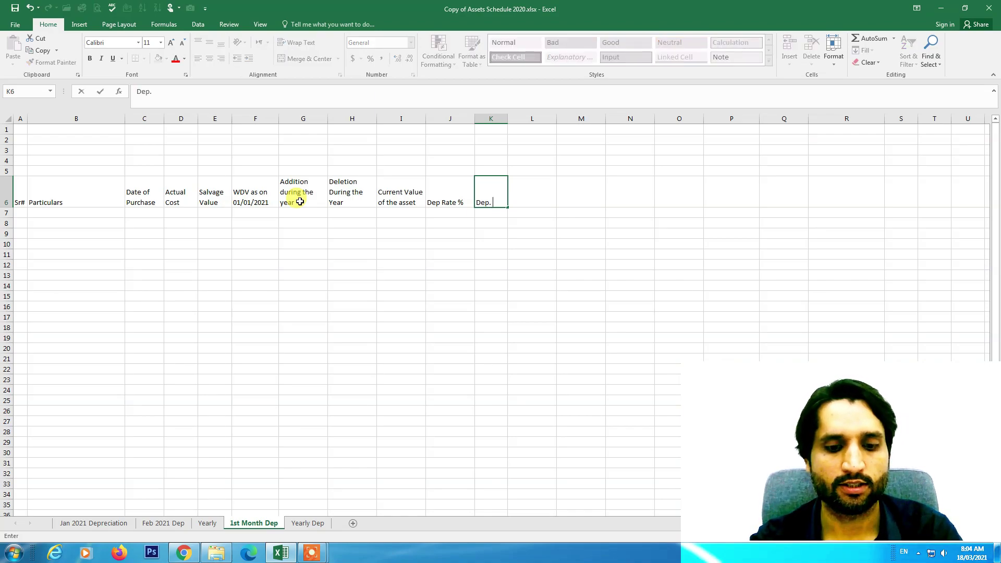
{"action": "type", "text": "During the"}
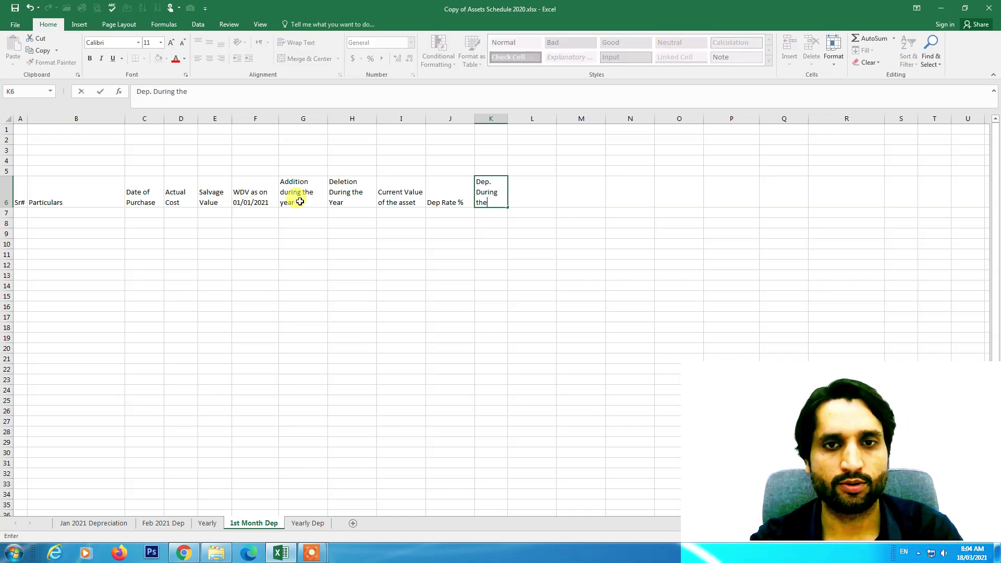
{"action": "type", "text": " year"}
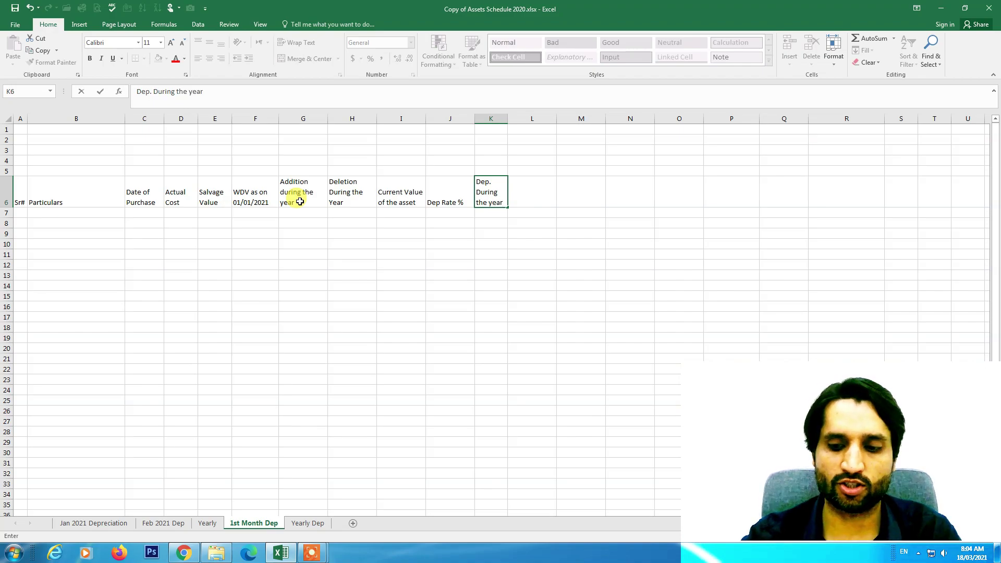
{"action": "key", "text": "Tab"}
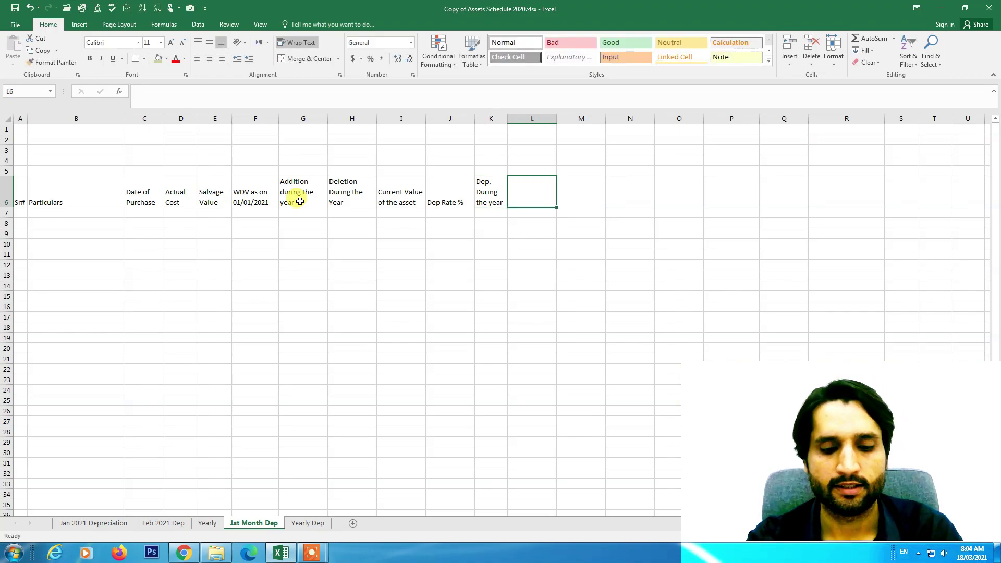
{"action": "type", "text": "Depreci"}
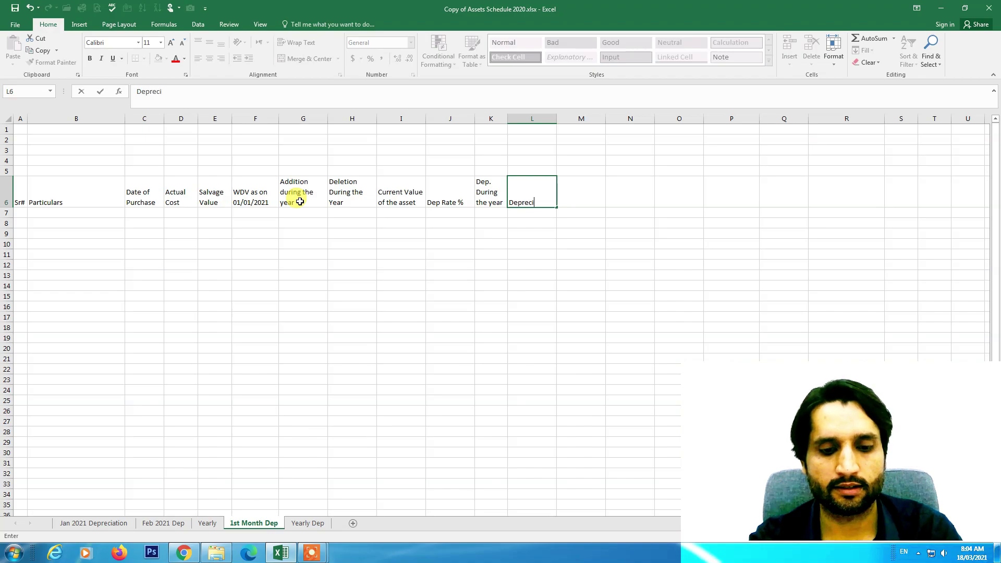
{"action": "type", "text": "ation"}
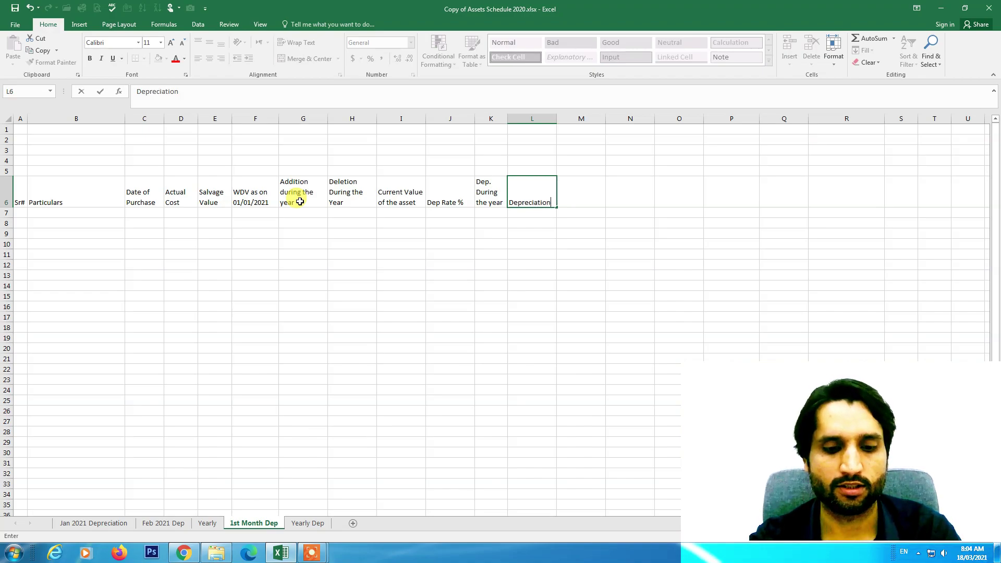
{"action": "type", "text": " of curr"}
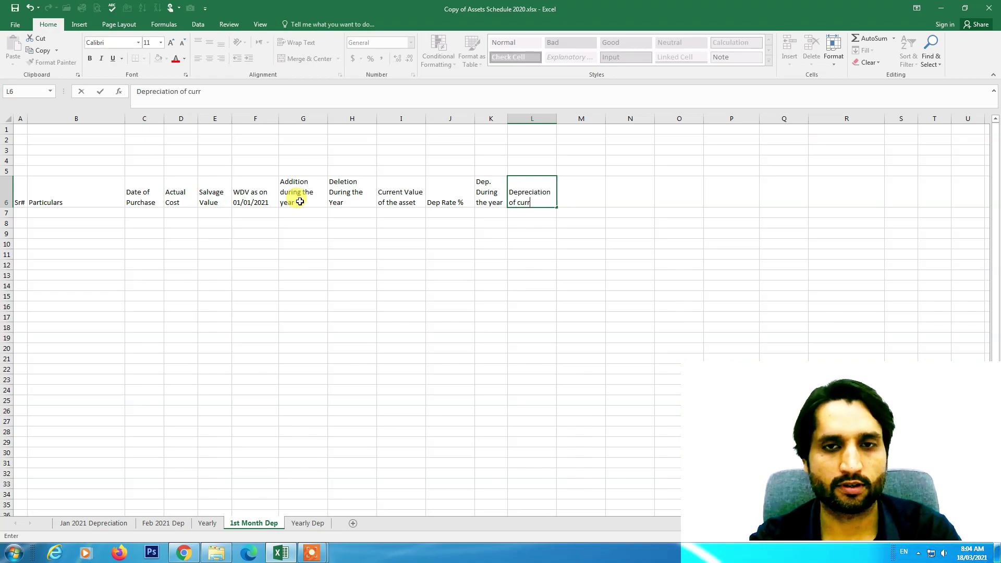
{"action": "type", "text": "ent valu"}
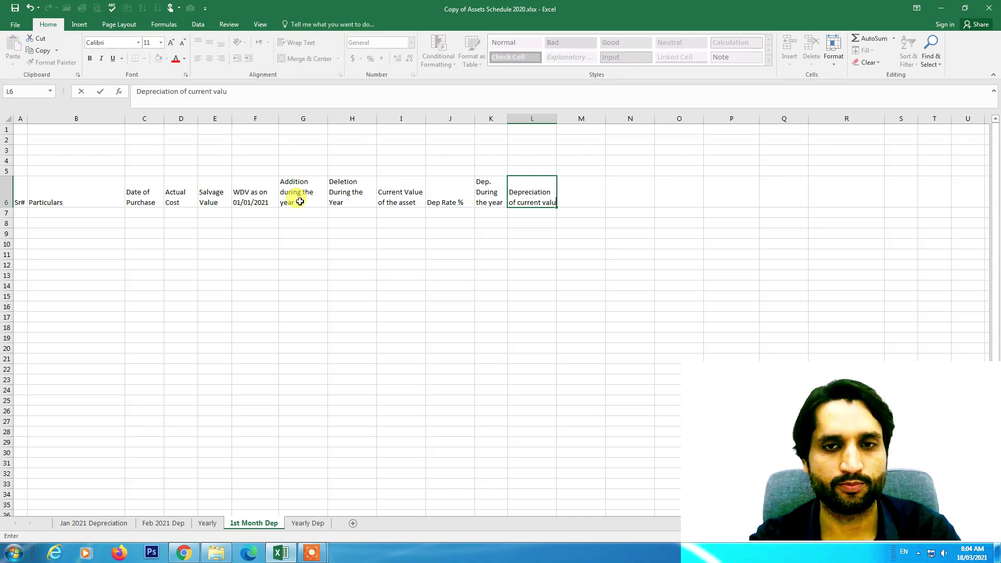
{"action": "type", "text": "e"}
{"action": "key", "text": "Tab"}
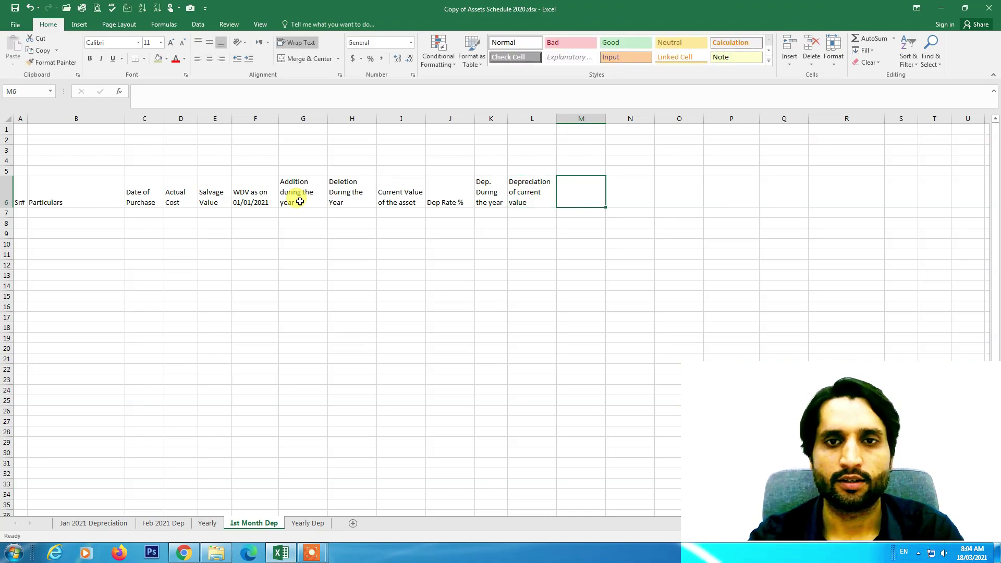
Enter the heading "Total Depreciation" in M6, following the two depreciation headings
{"action": "type", "text": "Accumulated"}
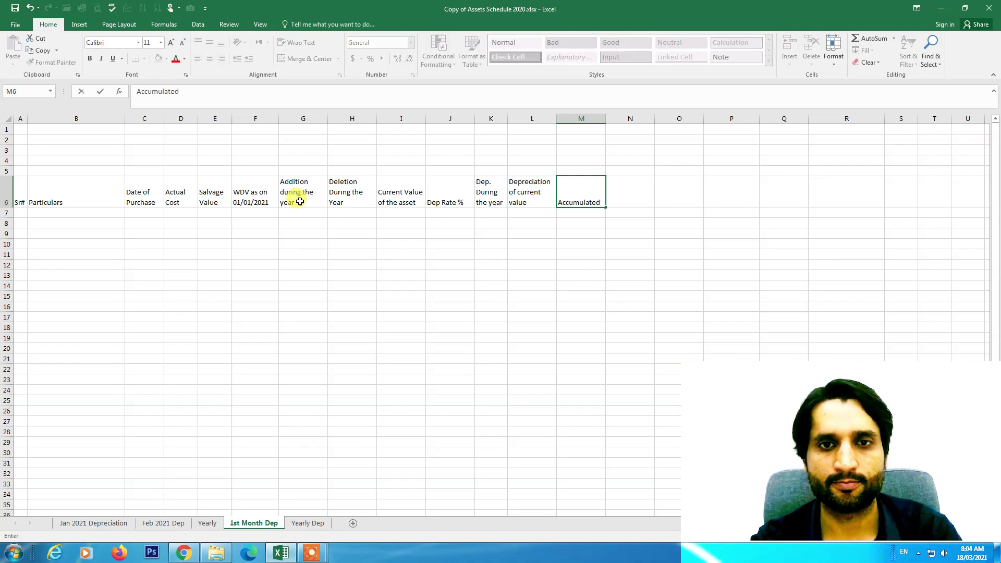
{"action": "key", "text": "ctrl+Return"}
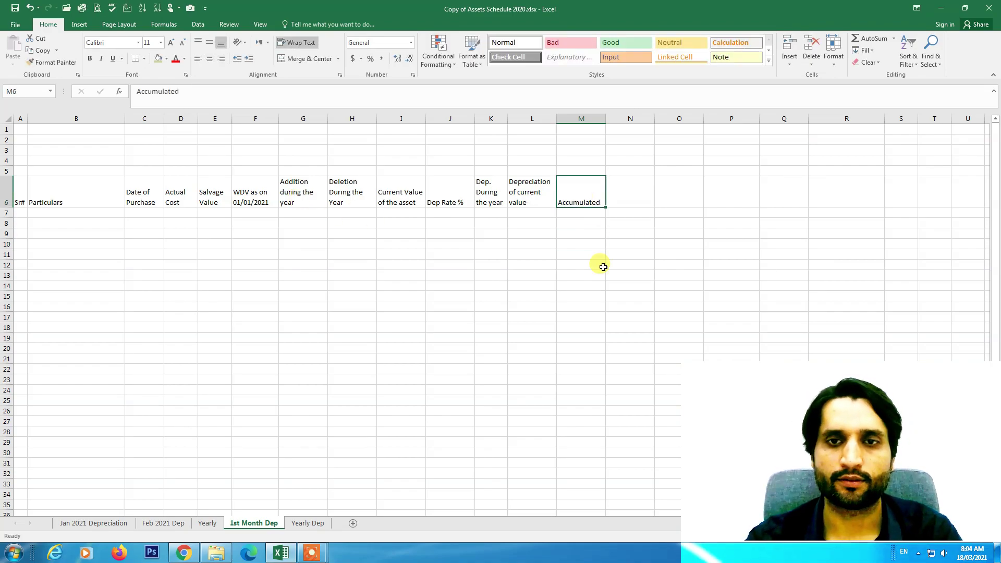
{"action": "type", "text": "Total Dep"}
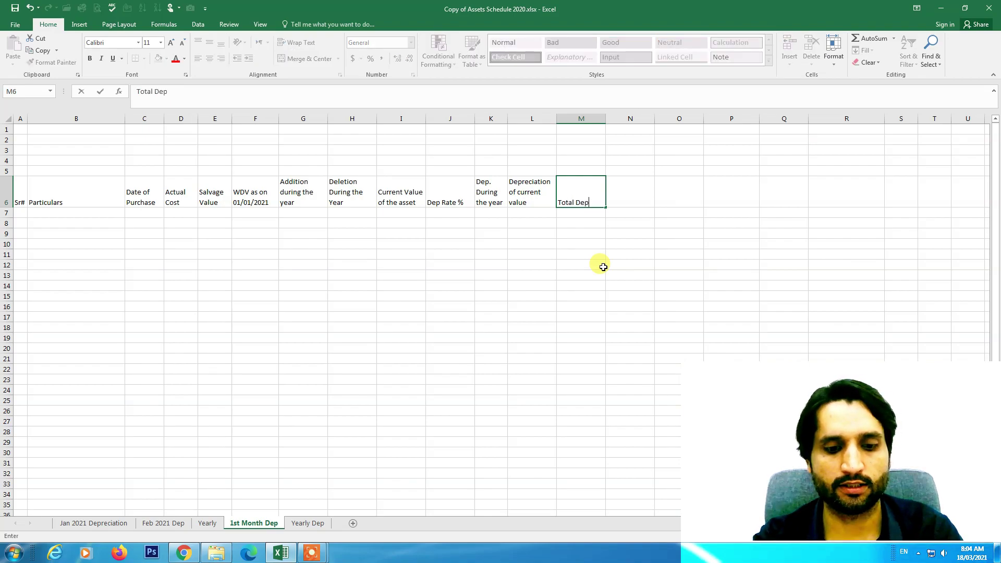
{"action": "type", "text": "reciation"}
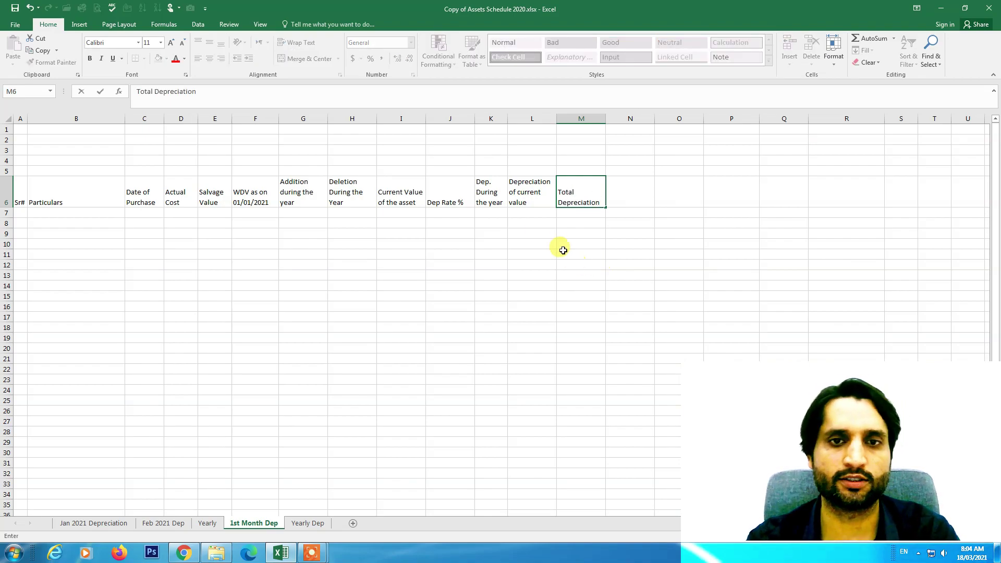
{"action": "left_click", "coordinate": [480, 191]}
{"action": "left_click", "coordinate": [520, 196]}
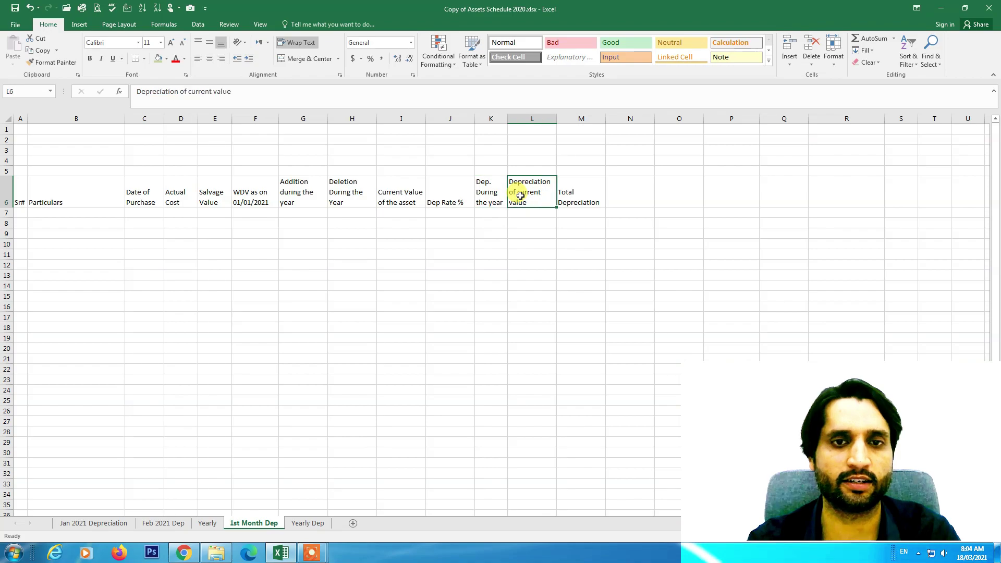
{"action": "left_click", "coordinate": [572, 194]}
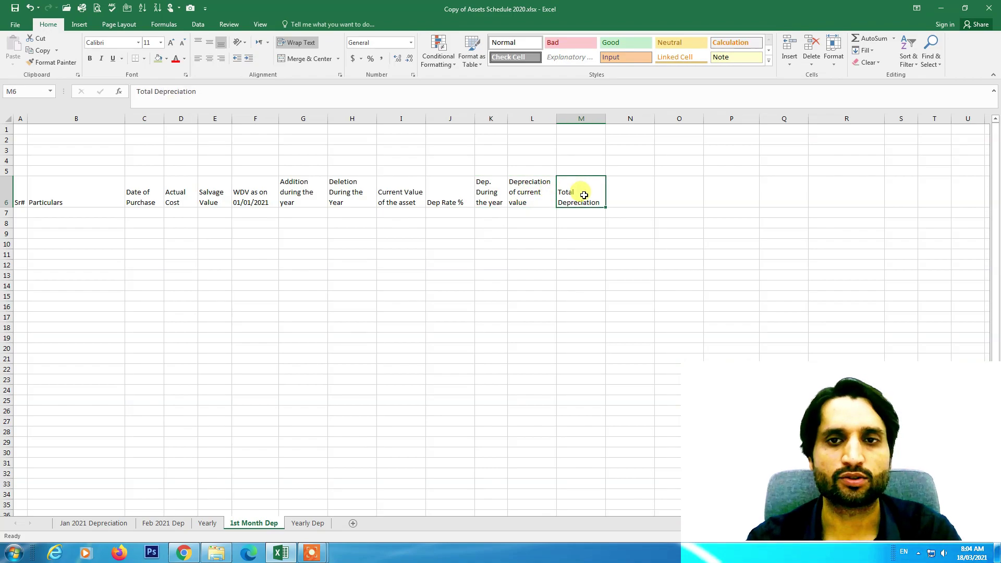
Enter the heading "Accumulated Dep. As on 01/01/2021" in N6
{"action": "left_click", "coordinate": [622, 193]}
{"action": "type", "text": "Accumula"}
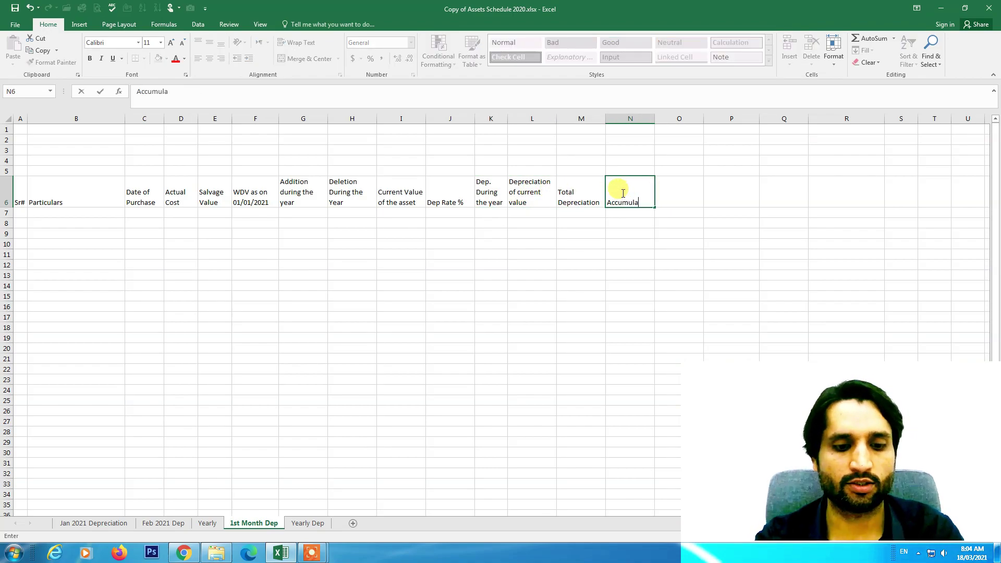
{"action": "type", "text": "ted Dep"}
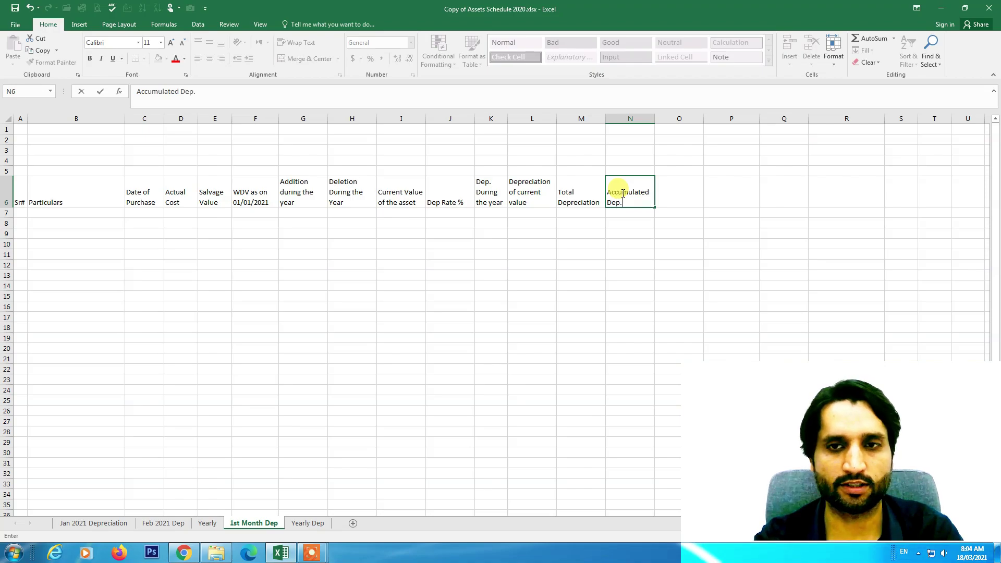
{"action": "type", "text": ". As on"}
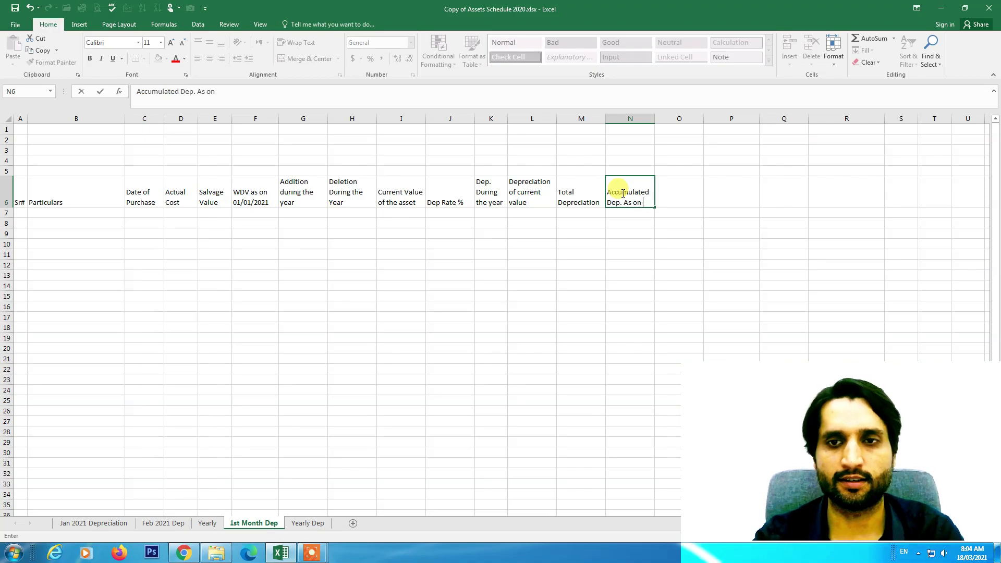
{"action": "type", "text": " 01/01"}
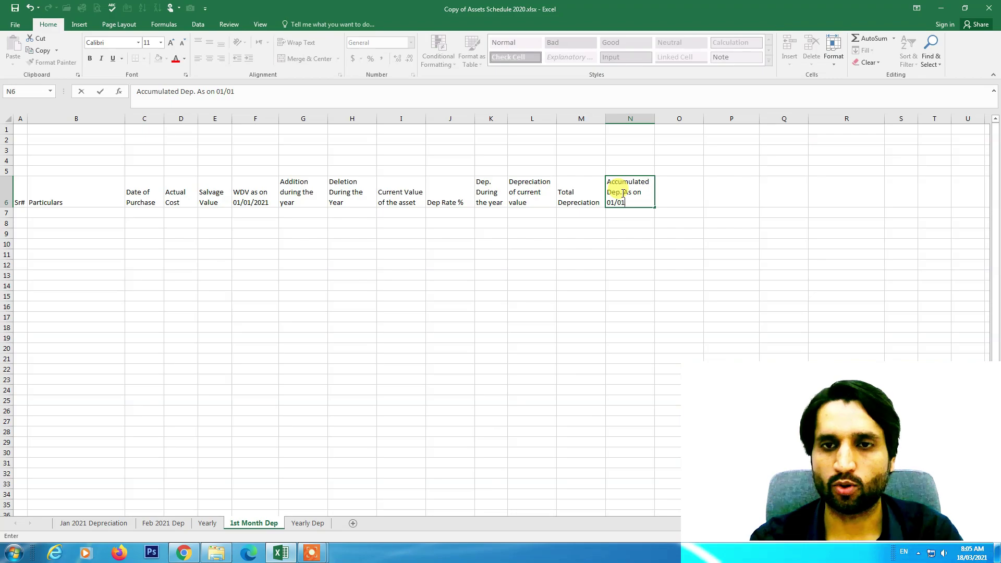
{"action": "type", "text": "/2021"}
{"action": "key", "text": "ctrl+Return"}
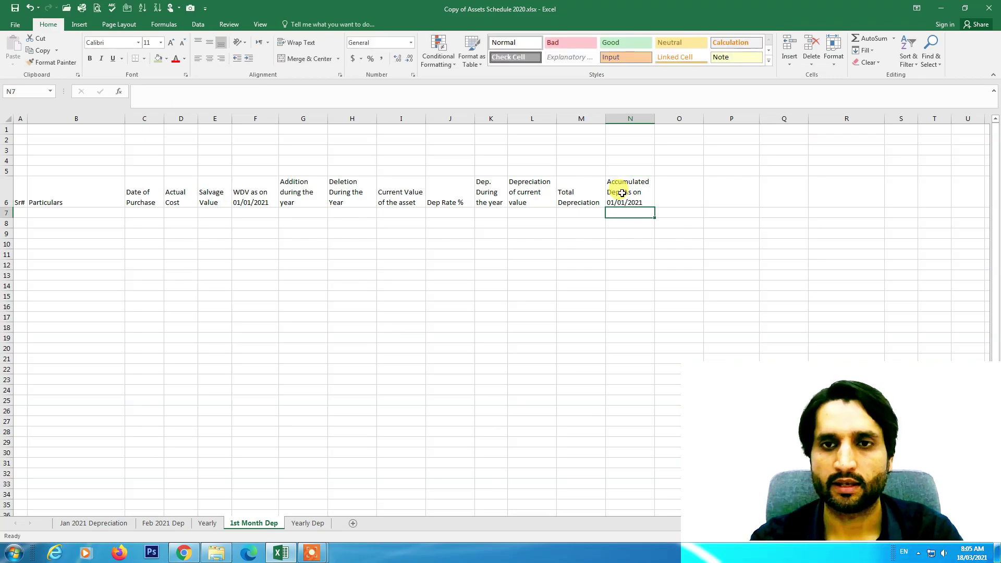
Copy the accumulated depreciation heading into O6 and edit it to read "Accumulated 31/01/2021"
{"action": "key", "text": "ctrl+c"}
{"action": "left_click", "coordinate": [666, 203]}
{"action": "key", "text": "Return"}
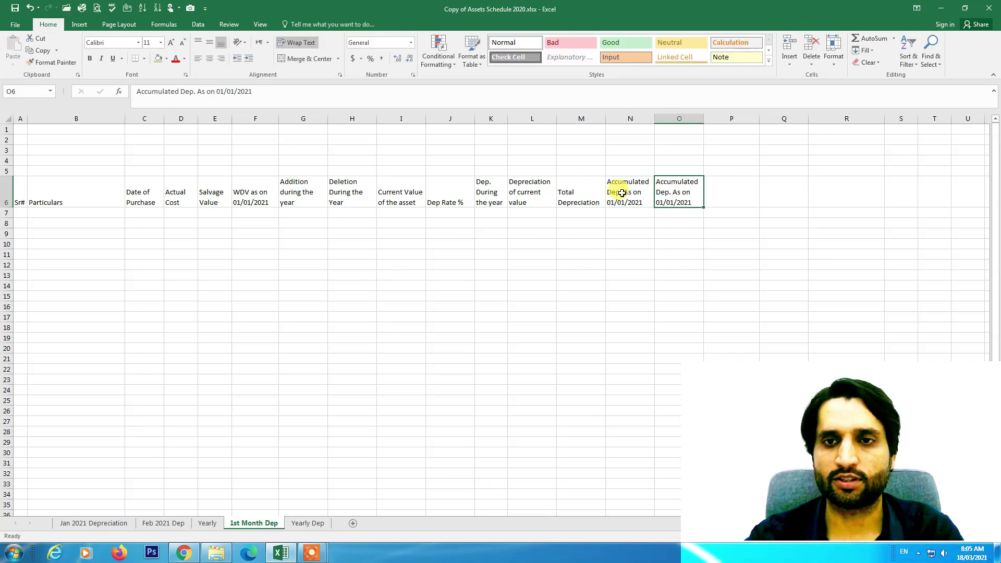
{"action": "double_click", "coordinate": [667, 205]}
{"action": "left_click_drag", "start_coordinate": [667, 204], "coordinate": [622, 188]}
{"action": "type", "text": "31"}
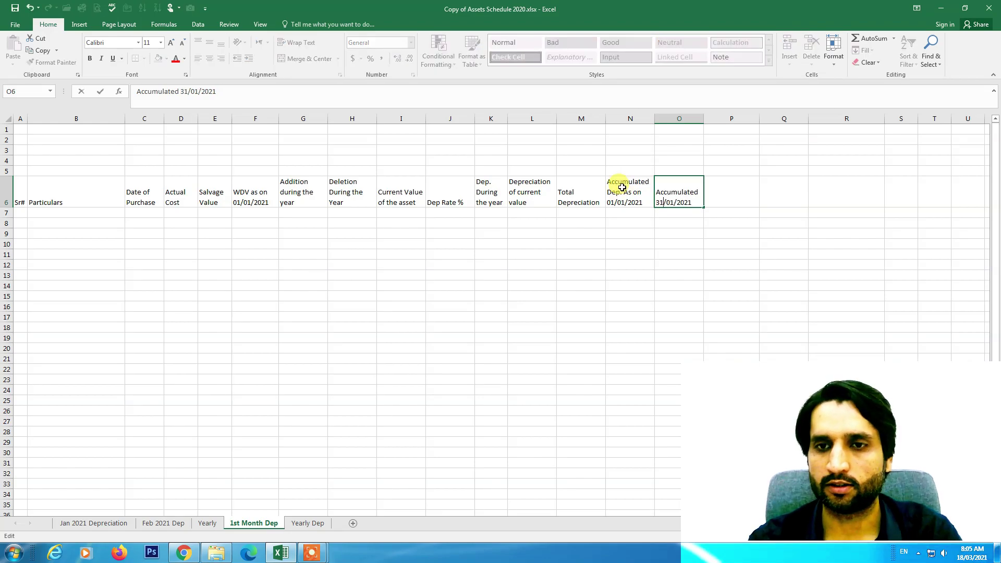
Enter the closing heading "WDV as on 31/01/2021" in P6
{"action": "left_click", "coordinate": [729, 188]}
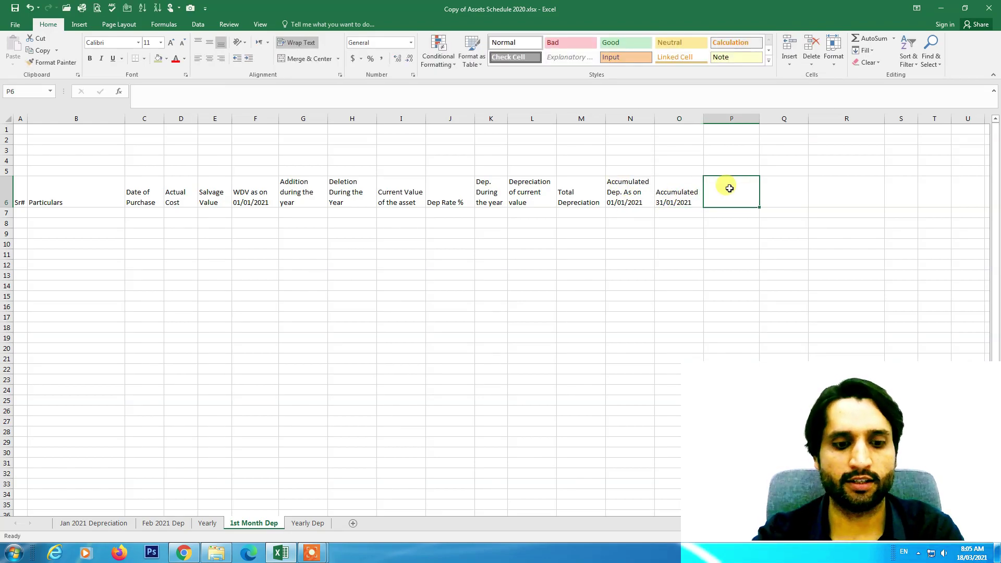
{"action": "type", "text": "WDV as on "}
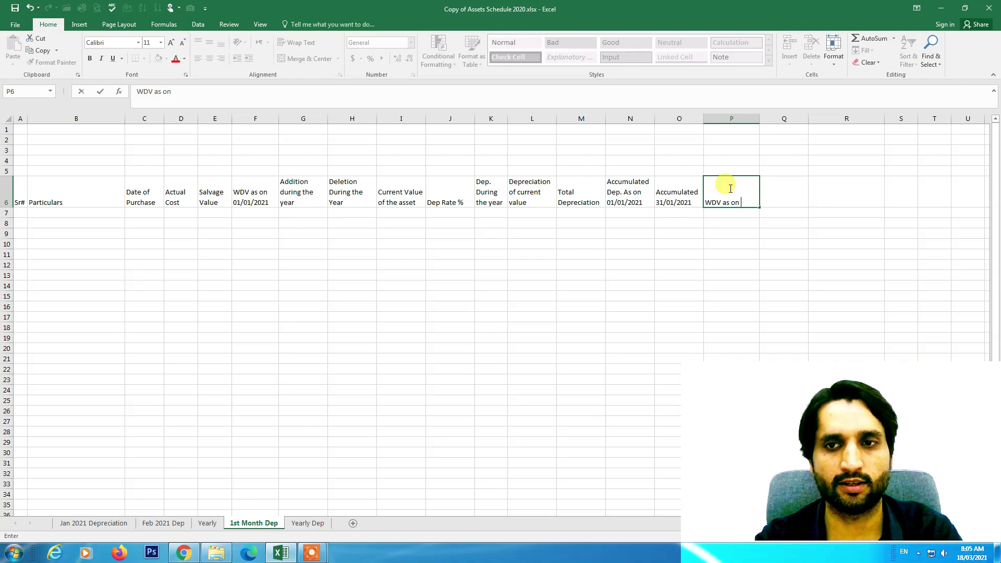
{"action": "type", "text": "31/01/2021"}
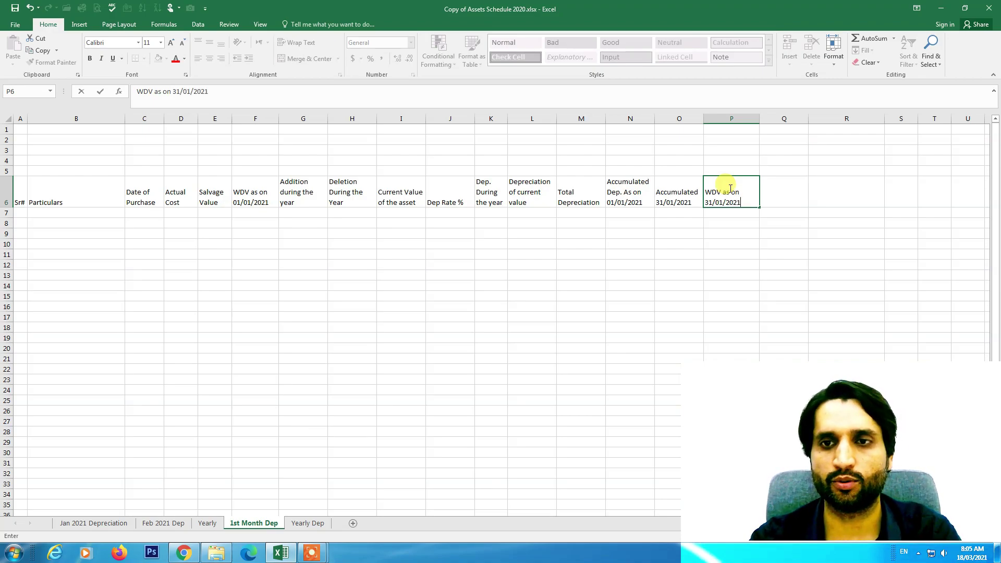
{"action": "key", "text": "Return"}
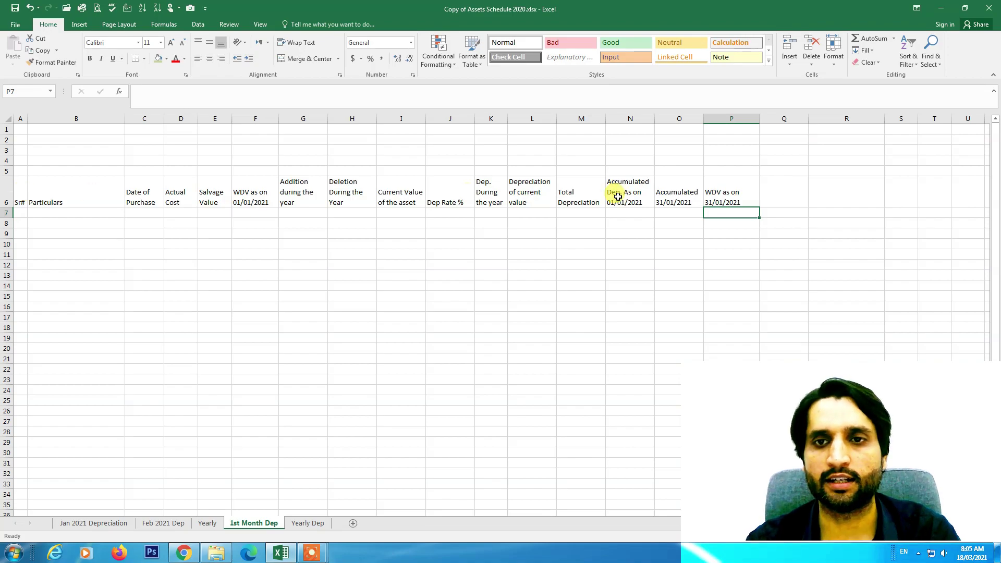
Add the bold title "Depreciation Schdeule as on 31/01/2021" in row 5, merged and centered across A5:P5
{"action": "left_click_drag", "start_coordinate": [14, 170], "coordinate": [728, 168]}
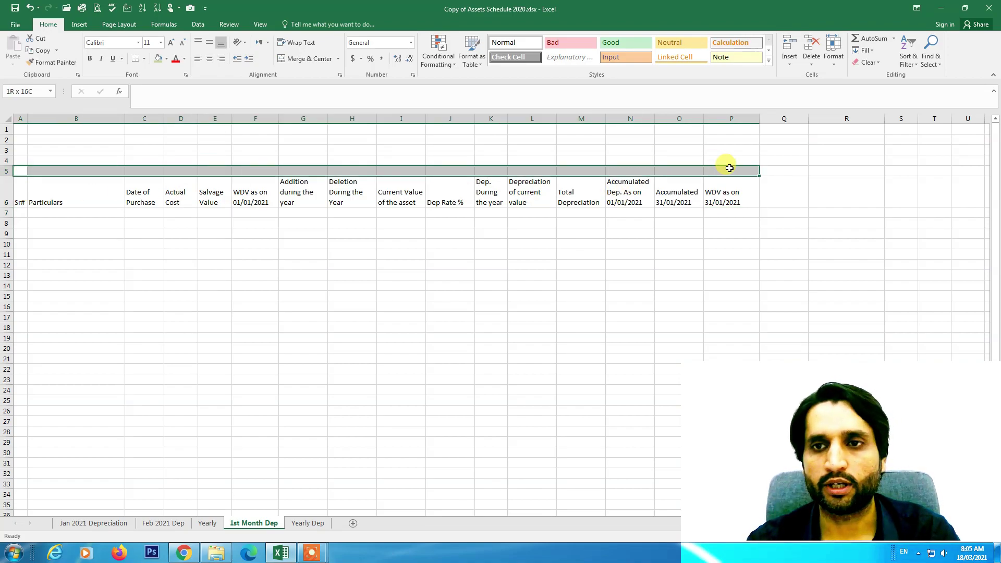
{"action": "left_click", "coordinate": [305, 59]}
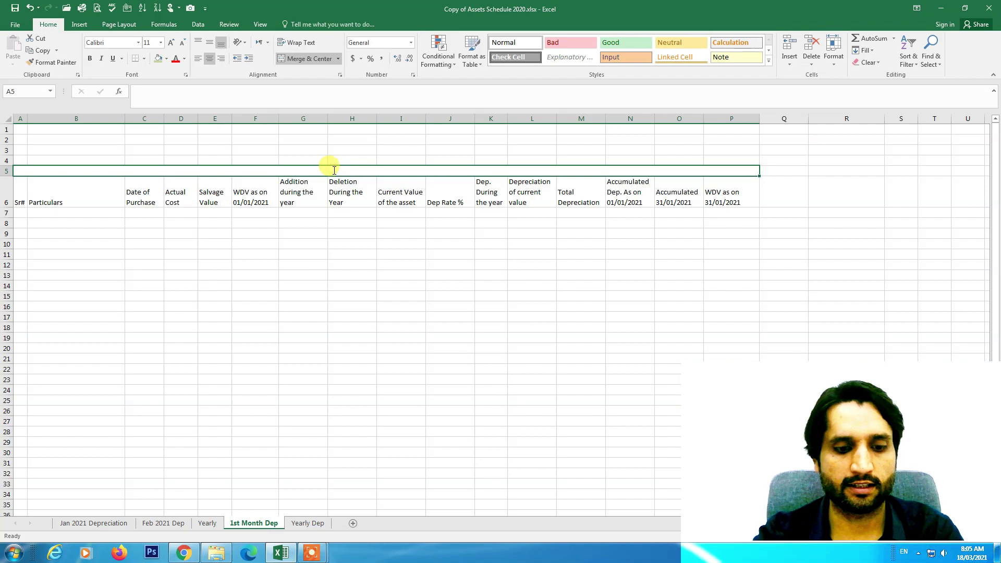
{"action": "type", "text": "Depreciation Schdeul"}
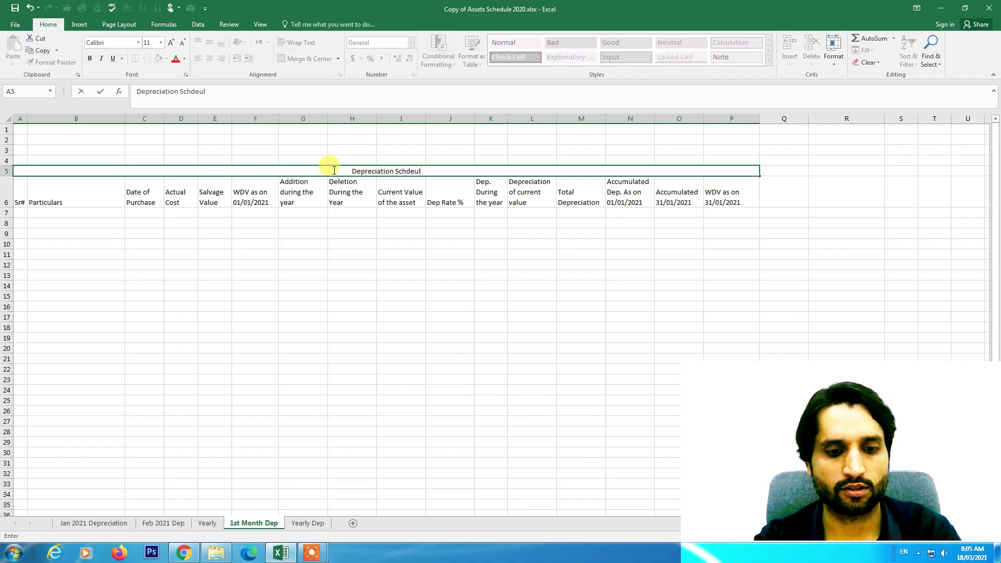
{"action": "type", "text": "e as on "}
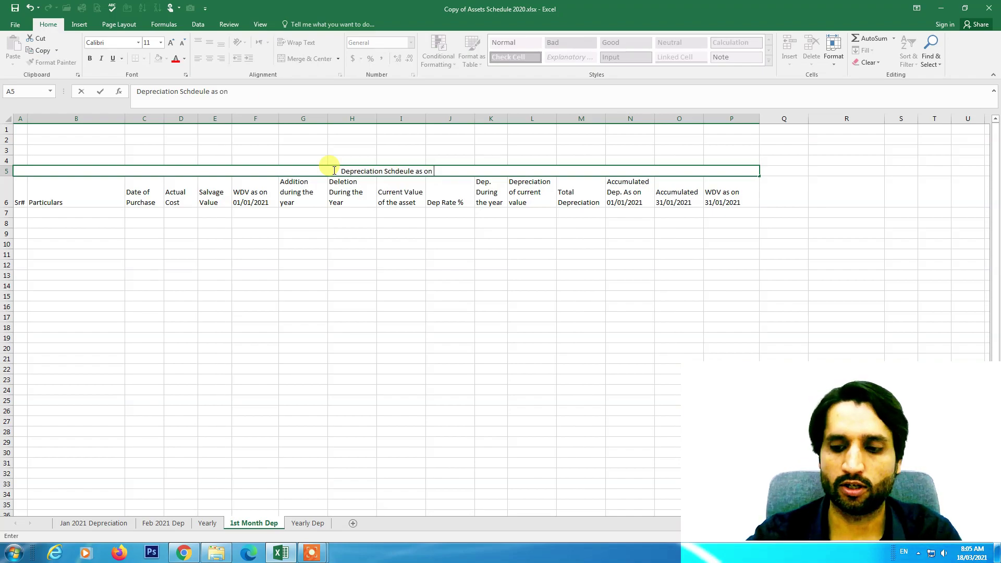
{"action": "type", "text": "31/01/2021"}
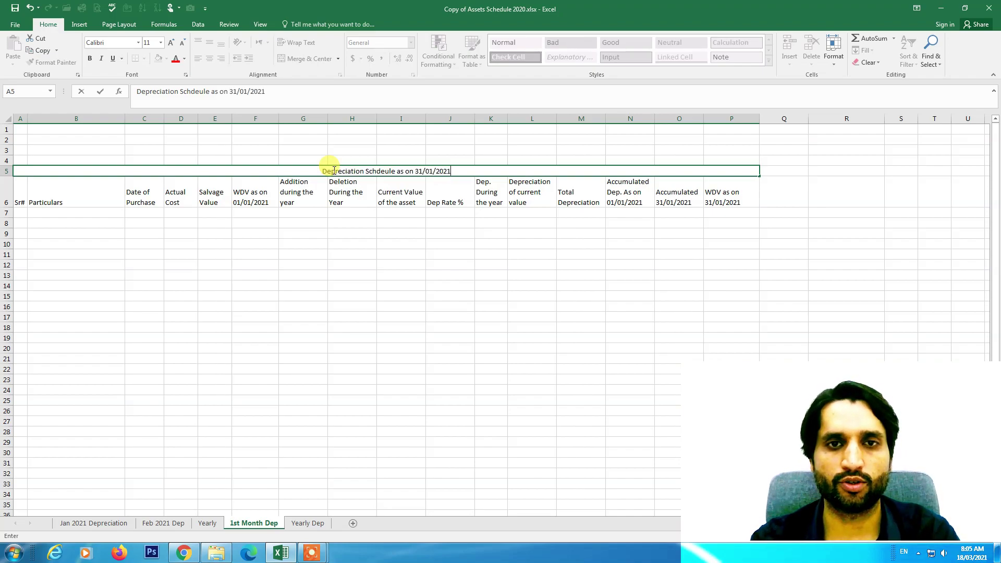
{"action": "left_click", "coordinate": [383, 230]}
{"action": "left_click", "coordinate": [355, 172]}
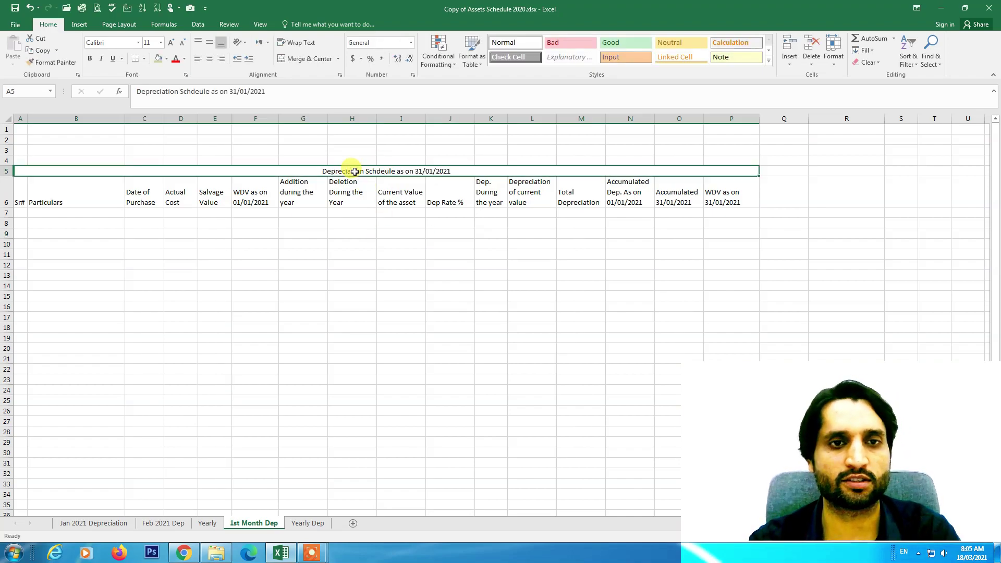
{"action": "key", "text": "ctrl+b"}
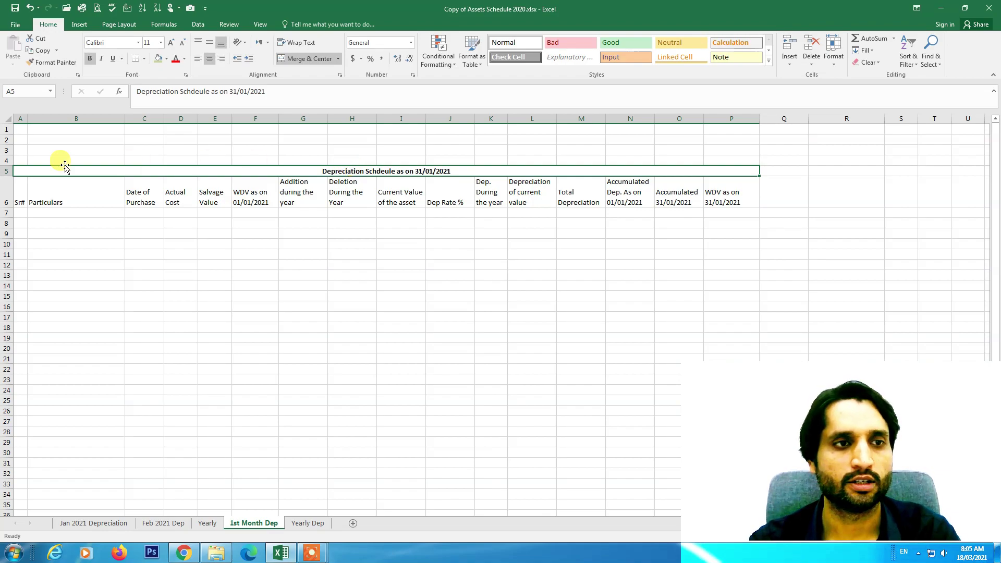
Merge and center A4:P4 above the schedule title and enter "Company Name" in it
{"action": "left_click_drag", "start_coordinate": [20, 160], "coordinate": [722, 163]}
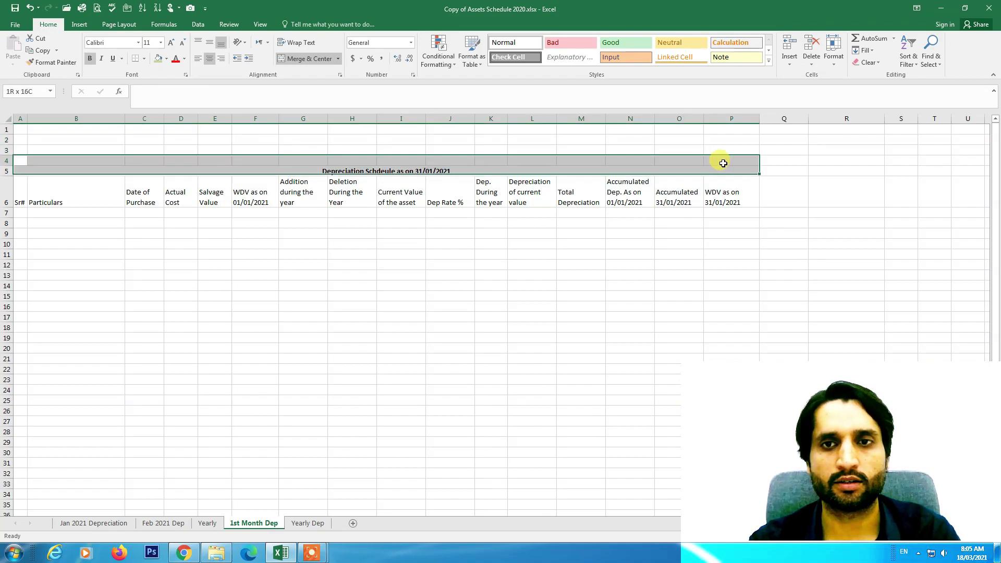
{"action": "left_click", "coordinate": [286, 60]}
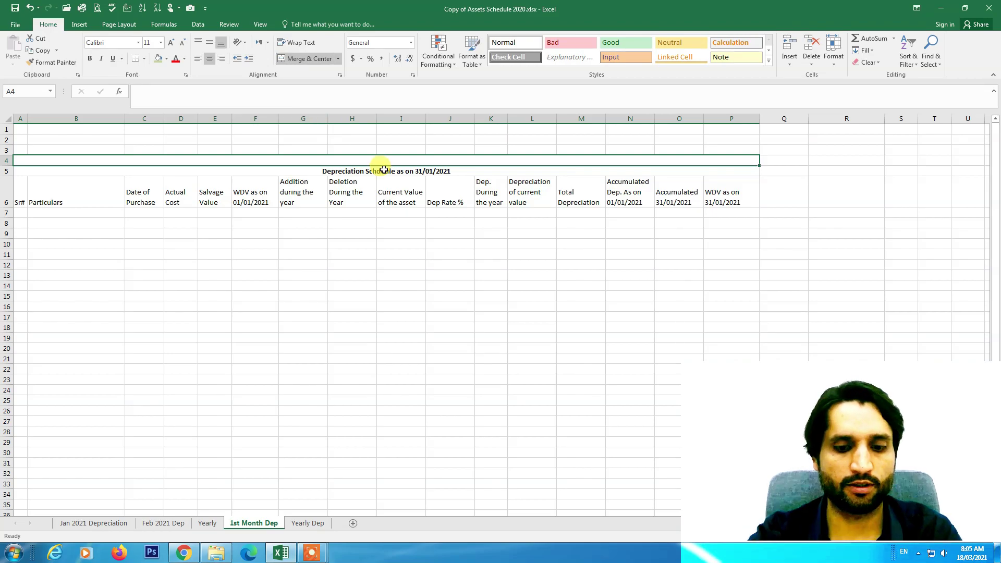
{"action": "type", "text": "Comp"}
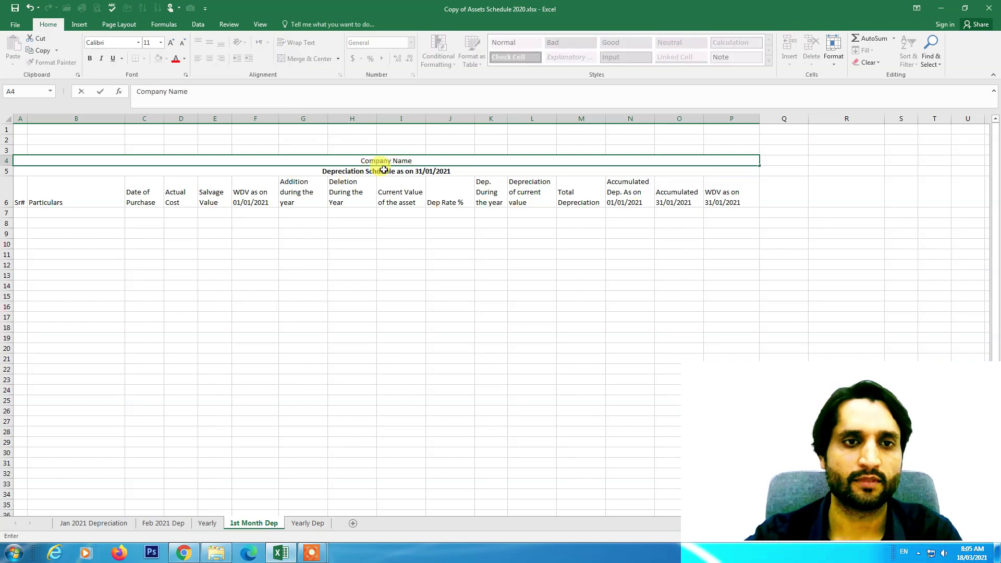
{"action": "type", "text": "any Name"}
{"action": "left_click", "coordinate": [409, 263]}
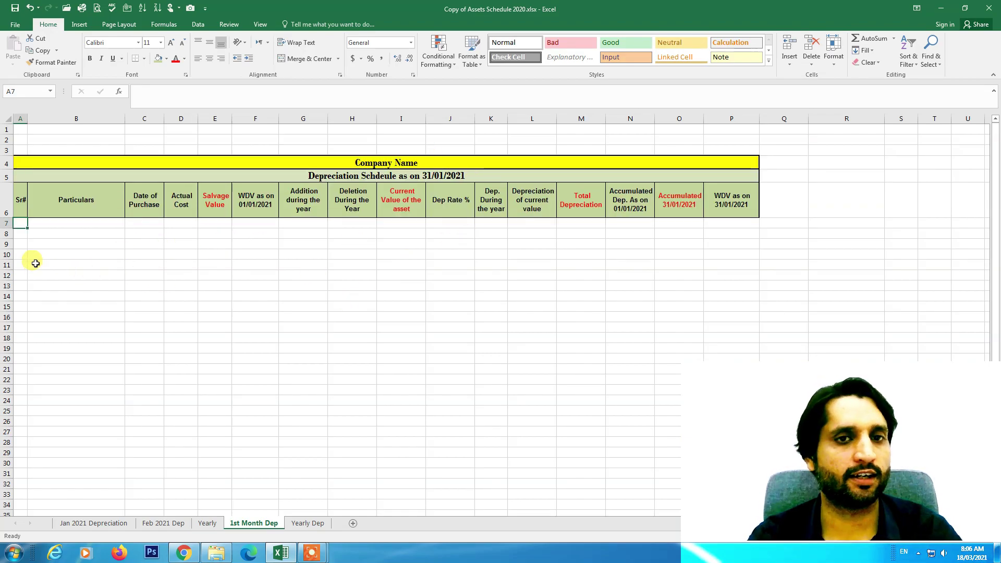
Number the first three asset rows 1, 2 and 3 in the Sr# column, cells A7:A9
{"action": "type", "text": "1"}
{"action": "key", "text": "Return"}
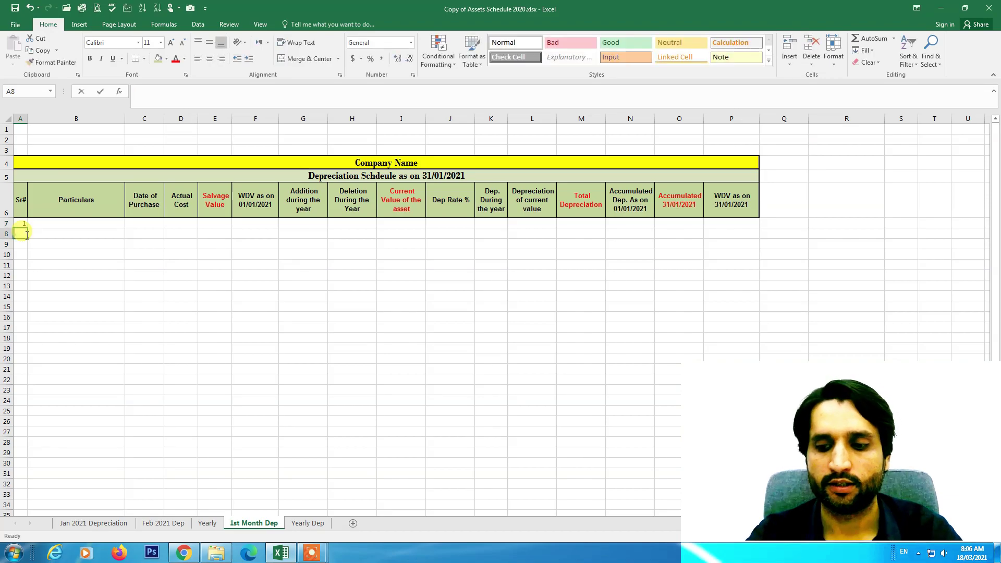
{"action": "type", "text": "2"}
{"action": "key", "text": "Return"}
{"action": "type", "text": "3"}
{"action": "key", "text": "Tab"}
List the assets Vehicles, Furniture and Machinery in the Particulars column, cells B7:B9
{"action": "key", "text": "Up"}
{"action": "key", "text": "Up"}
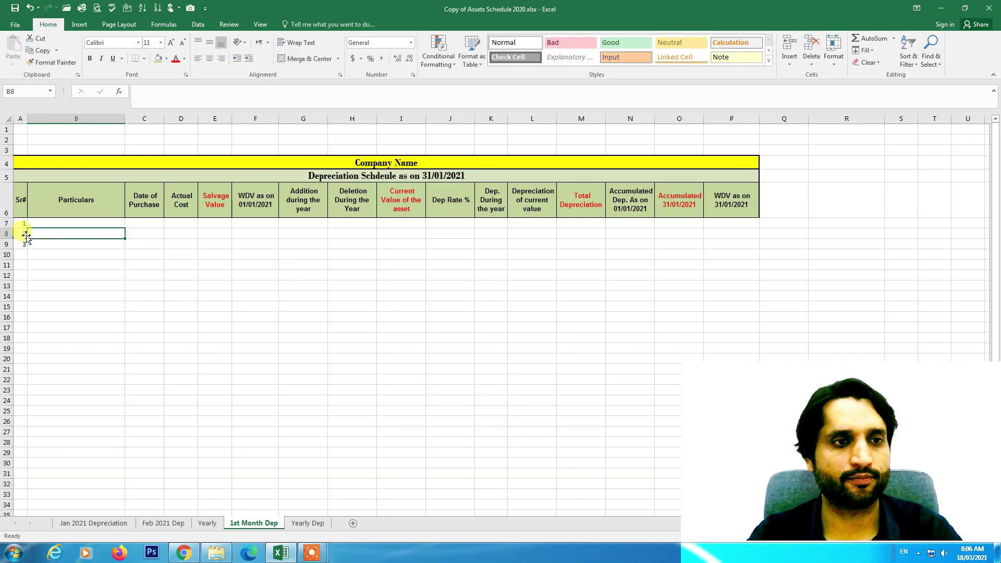
{"action": "type", "text": "Vehi"}
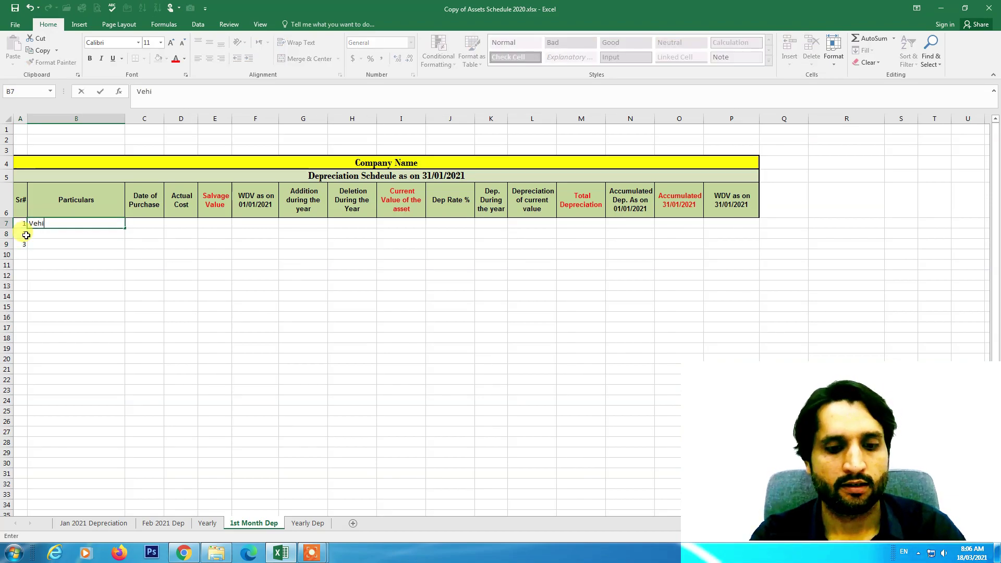
{"action": "type", "text": "cles"}
{"action": "key", "text": "Return"}
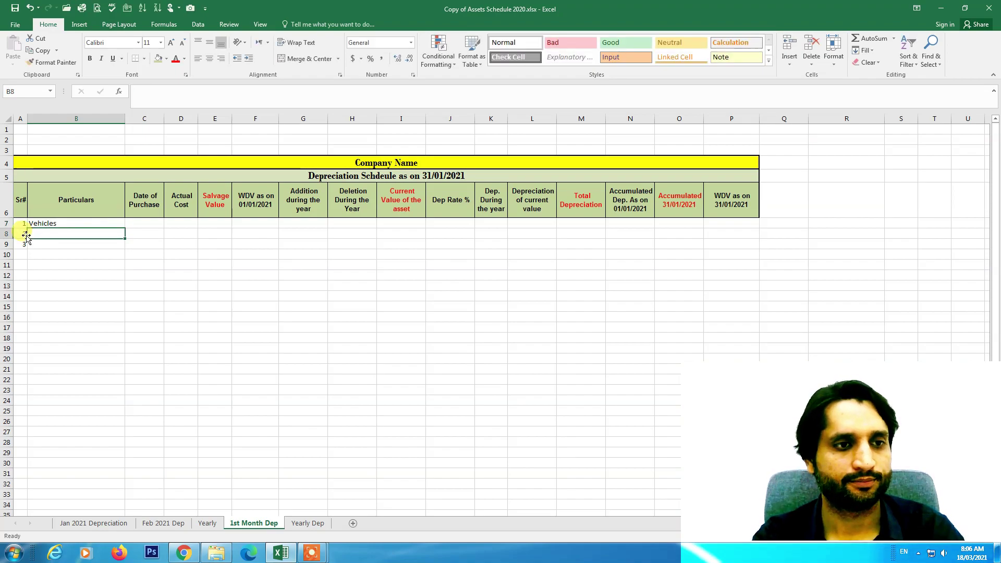
{"action": "type", "text": "Furniture"}
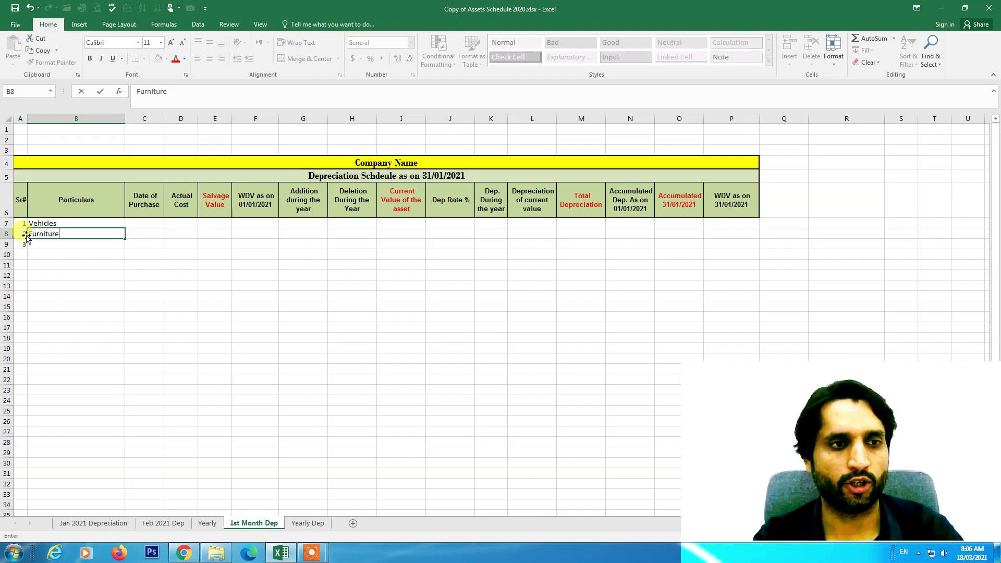
{"action": "key", "text": "Return"}
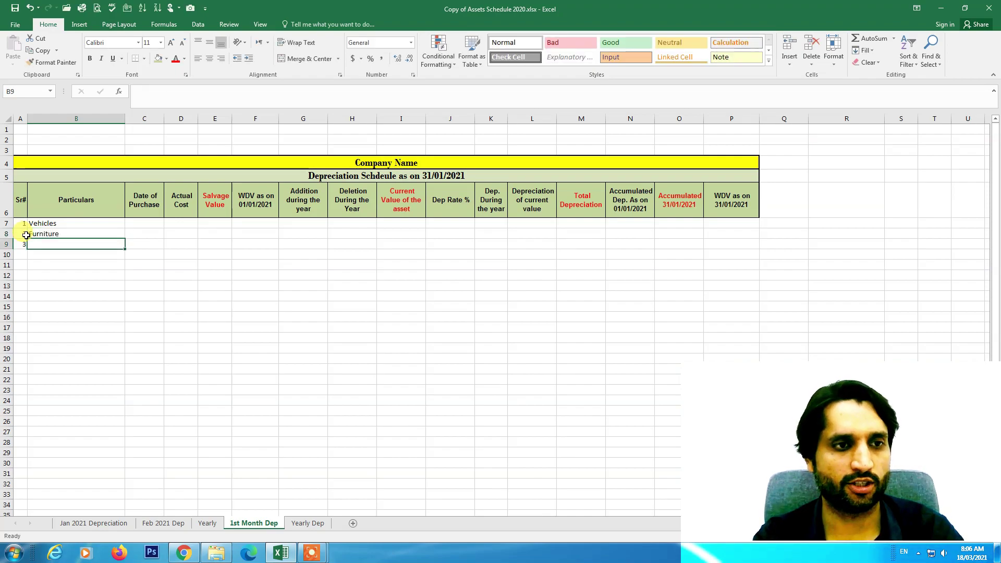
{"action": "type", "text": "Machinery"}
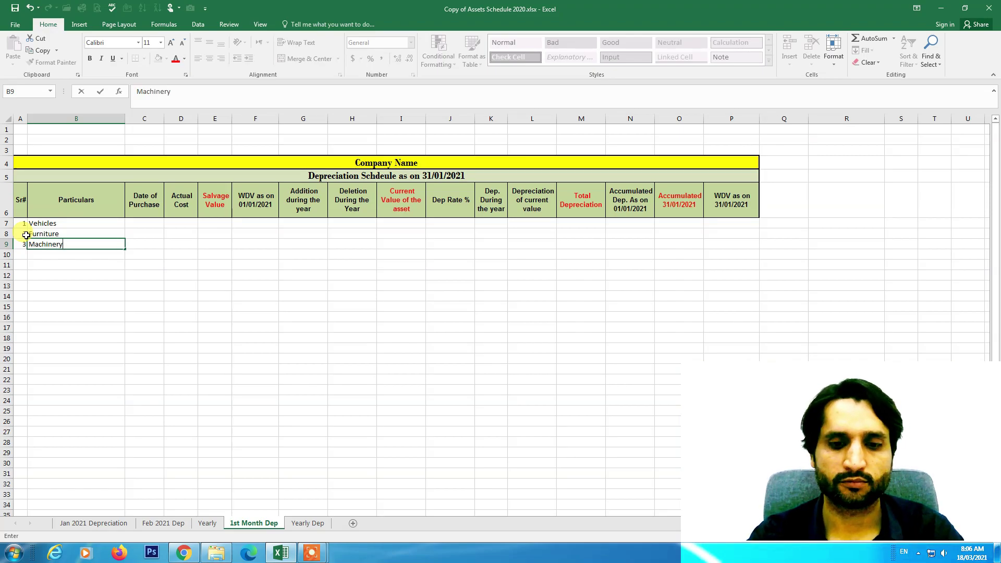
{"action": "key", "text": "Return"}
Enter the purchase date 01/01/2021 for Vehicles in C7 and copy it to C8:C9 for the other two assets
{"action": "key", "text": "Right"}
{"action": "key", "text": "Up"}
{"action": "key", "text": "Up"}
{"action": "key", "text": "Up"}
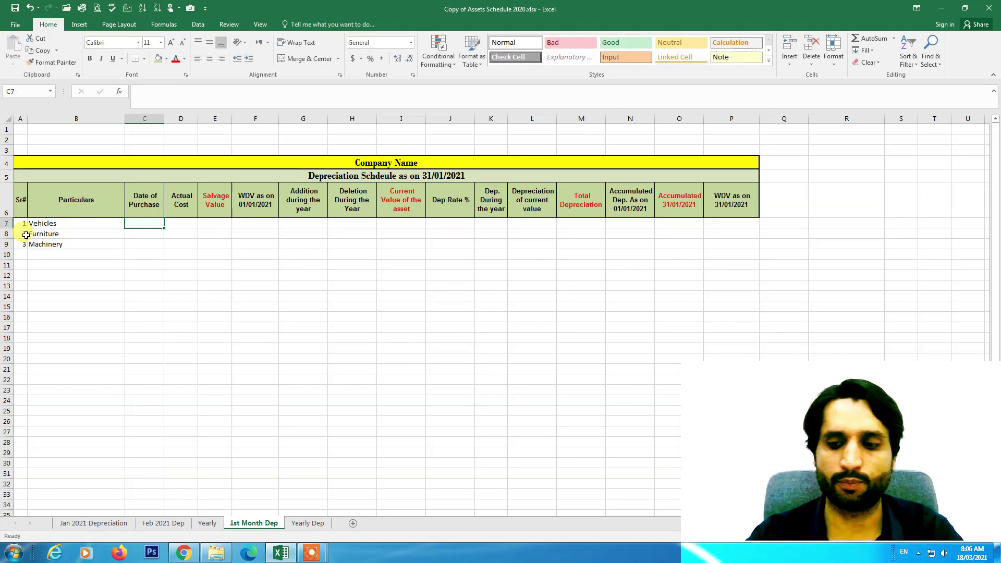
{"action": "type", "text": "01/01/2021"}
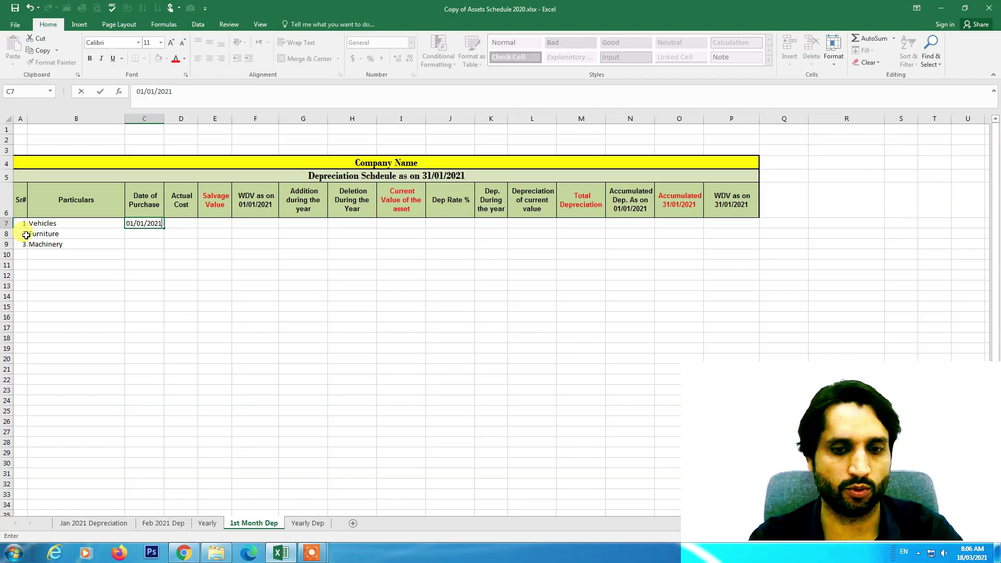
{"action": "key", "text": "Return"}
{"action": "key", "text": "Up"}
{"action": "key", "text": "ctrl+c"}
{"action": "key", "text": "Down"}
{"action": "key", "text": "shift+Down"}
{"action": "key", "text": "Return"}
Enter the actual costs in D7:D9: 50000 for Vehicles, 40000 for Furniture and 100000 for Machinery
{"action": "key", "text": "Right"}
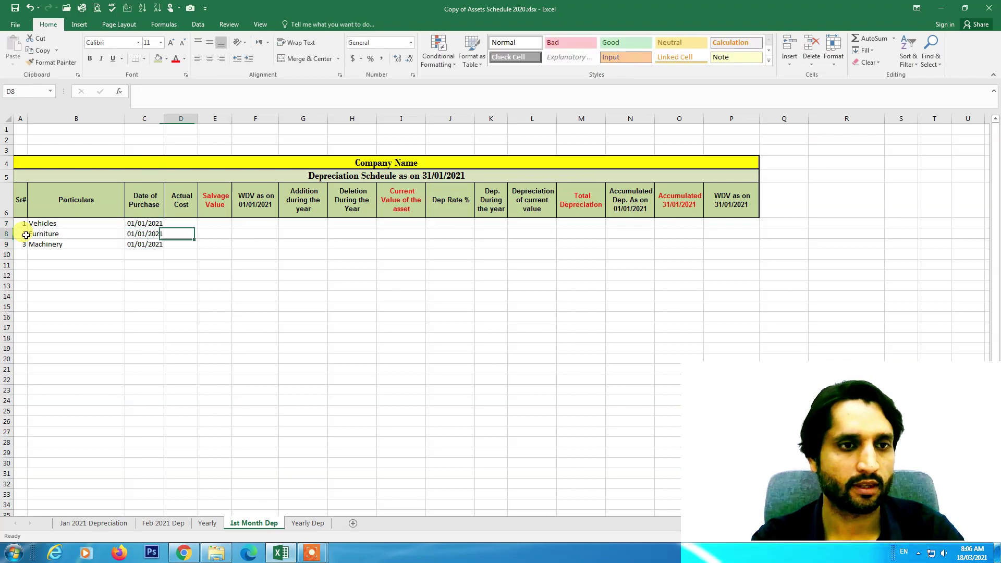
{"action": "key", "text": "Up"}
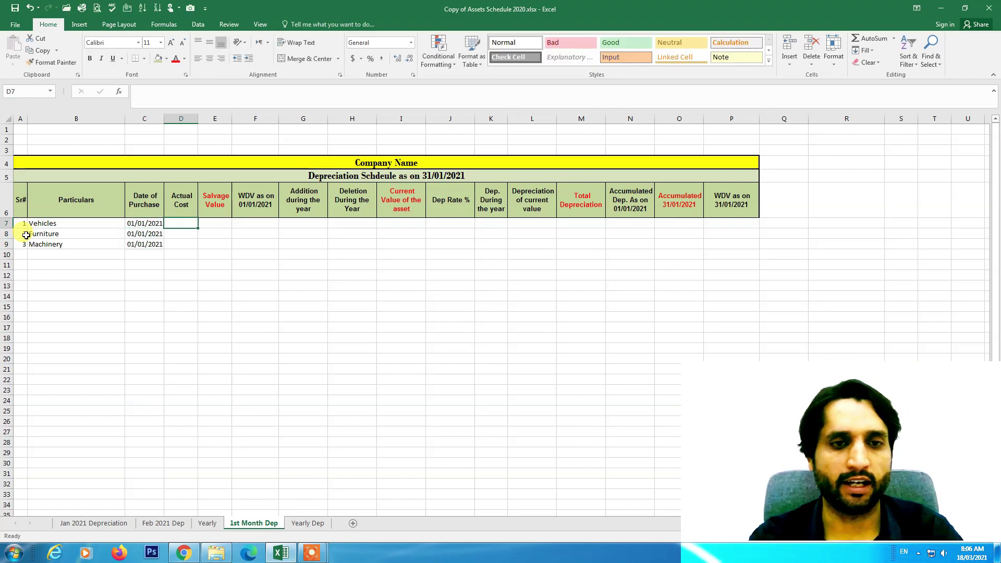
{"action": "type", "text": "50000"}
{"action": "key", "text": "Return"}
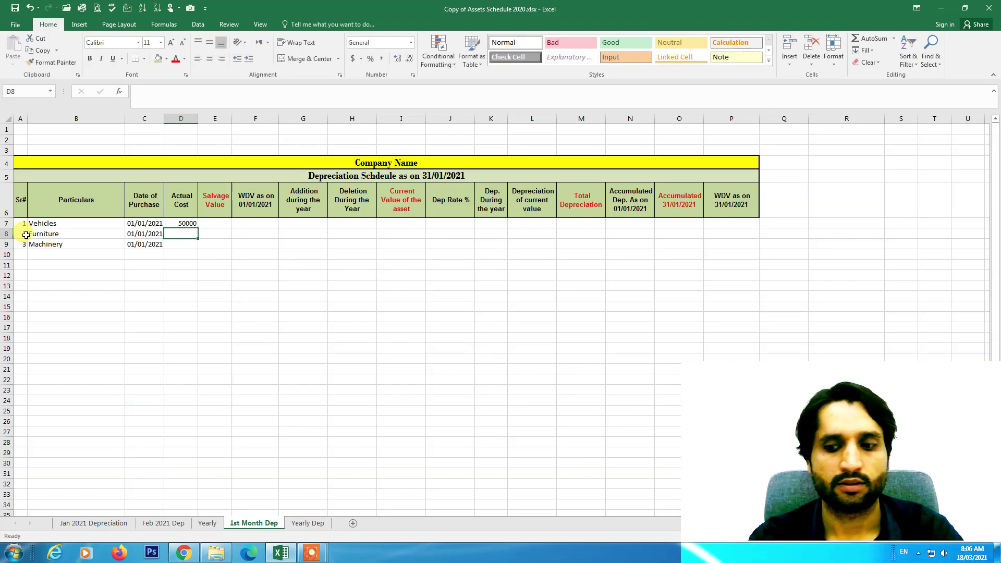
{"action": "type", "text": "40000"}
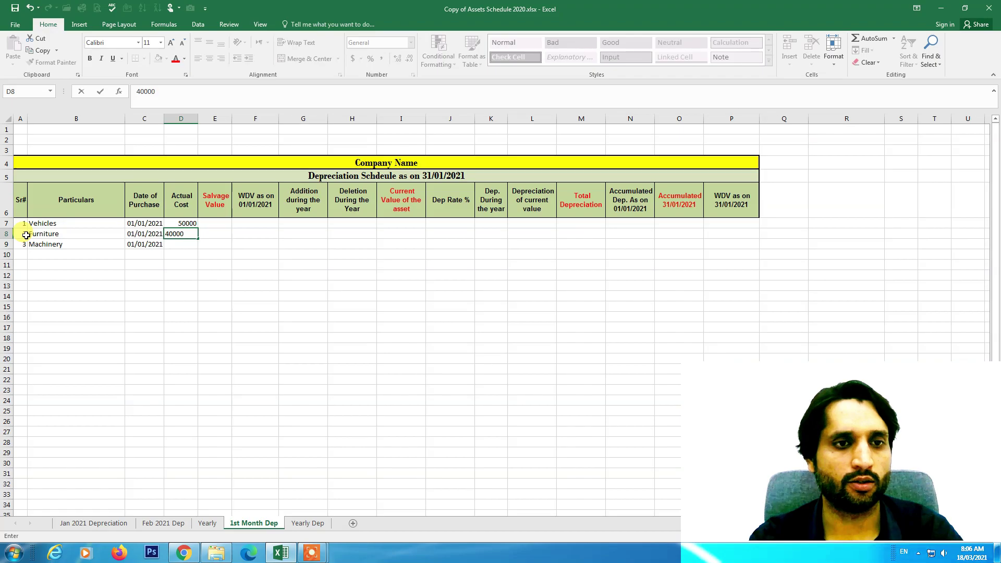
{"action": "key", "text": "Return"}
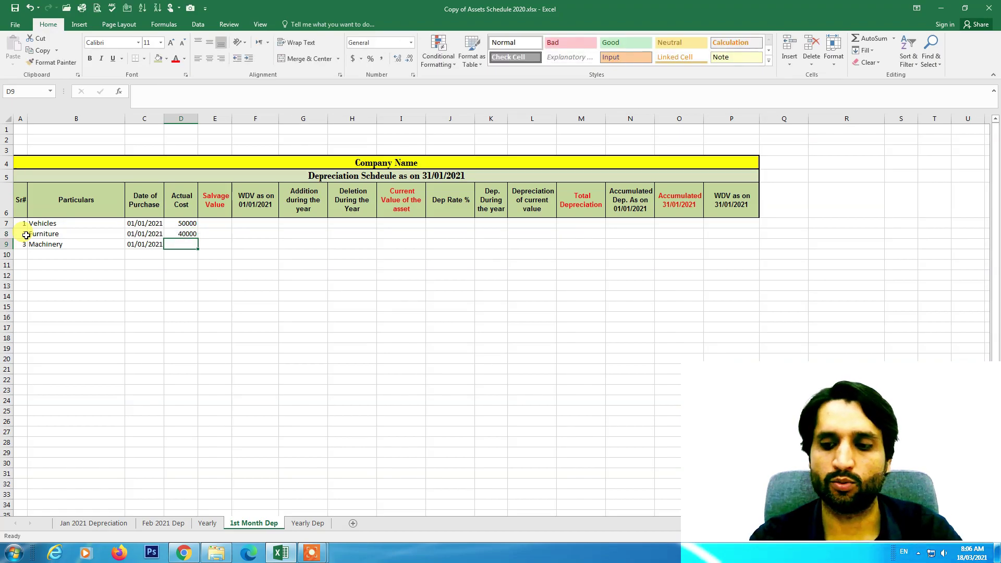
{"action": "type", "text": "100000"}
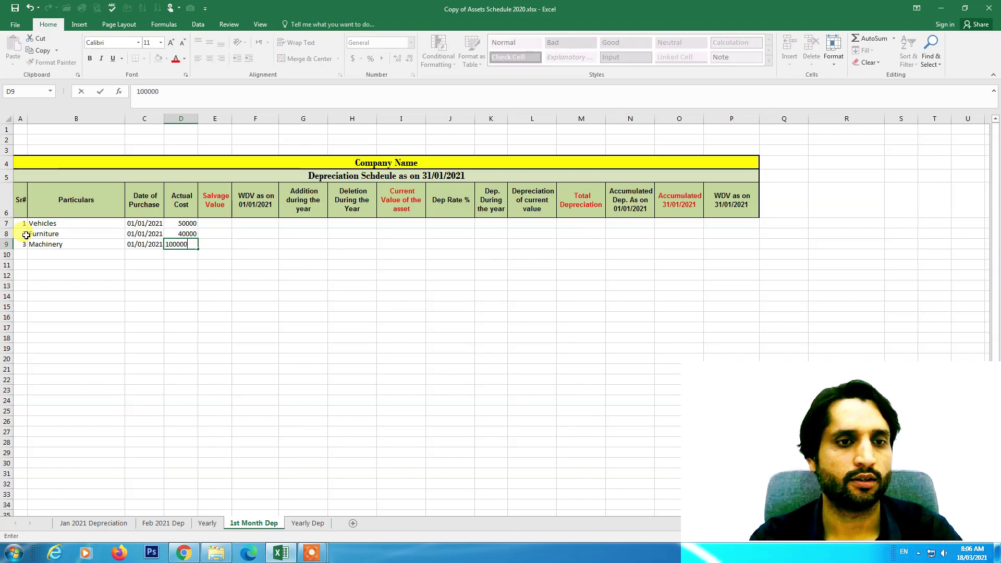
{"action": "key", "text": "Return"}
Apply the comma number format to the actual costs in D7:D9 and autofit column D's width
{"action": "left_click", "coordinate": [215, 225]}
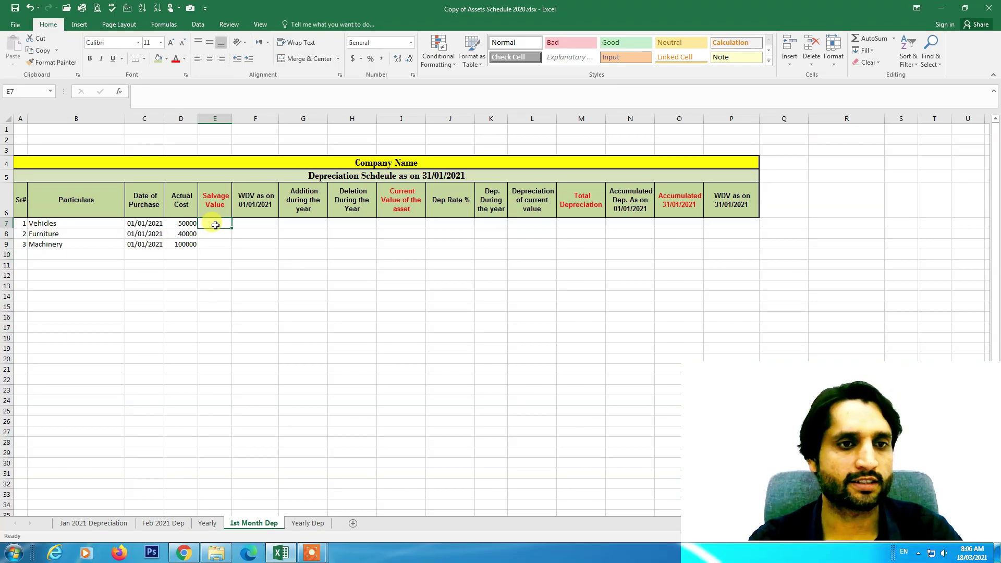
{"action": "left_click_drag", "start_coordinate": [188, 223], "coordinate": [185, 244]}
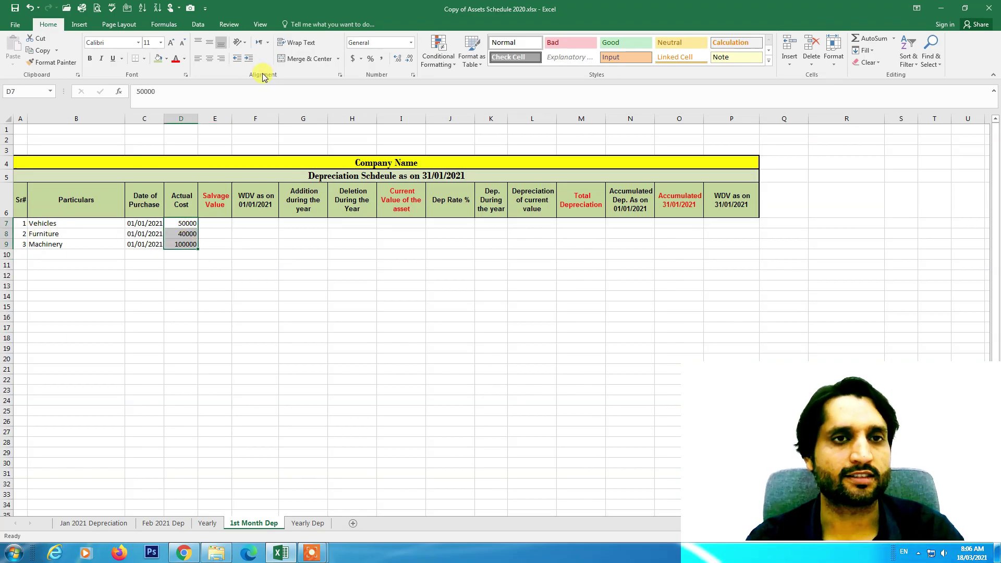
{"action": "left_click", "coordinate": [359, 59]}
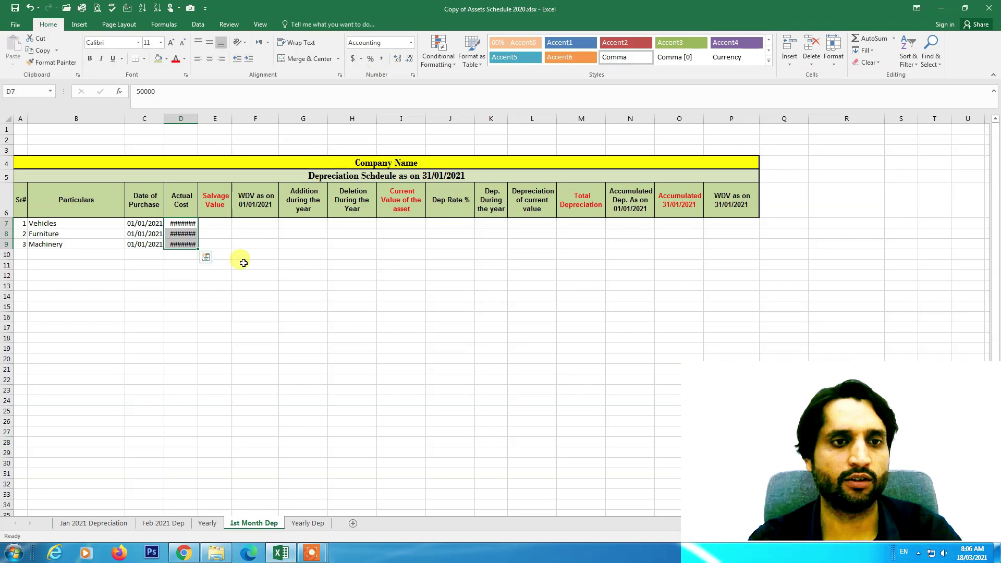
{"action": "double_click", "coordinate": [198, 117]}
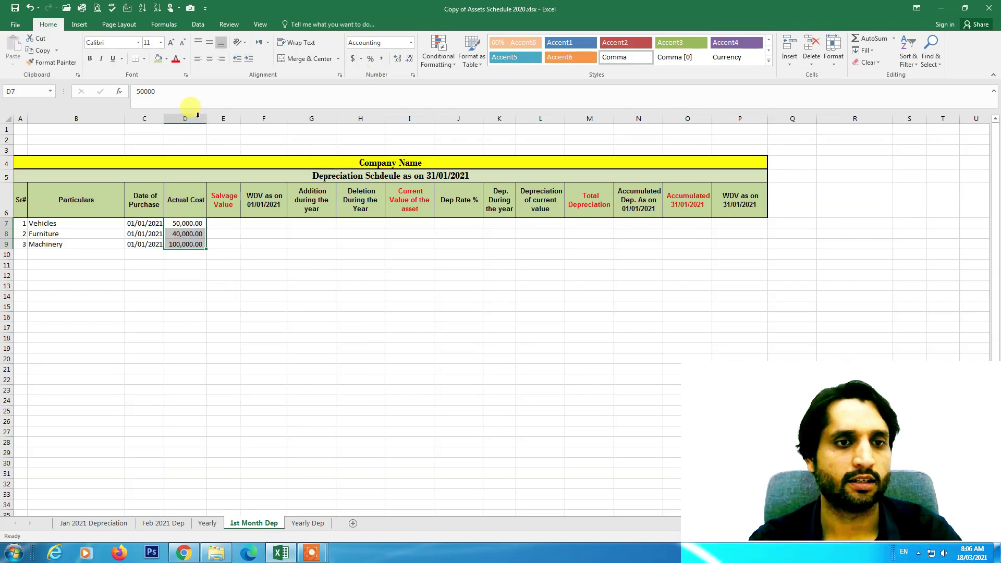
Enter the salvage values in E7:E9: 10000 for Vehicles, 5000 for Furniture and 20000 for Machinery
{"action": "left_click", "coordinate": [221, 223]}
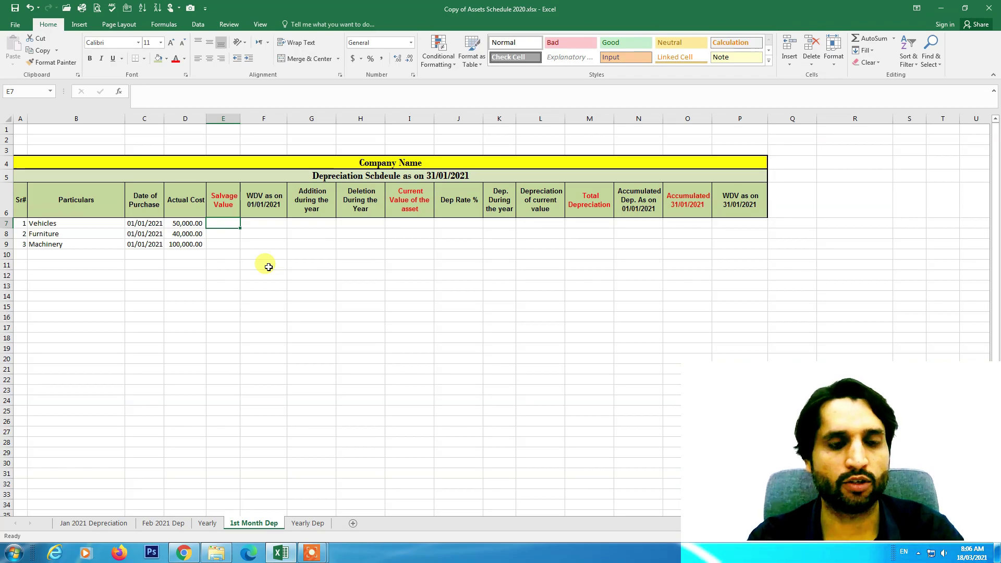
{"action": "type", "text": "10000"}
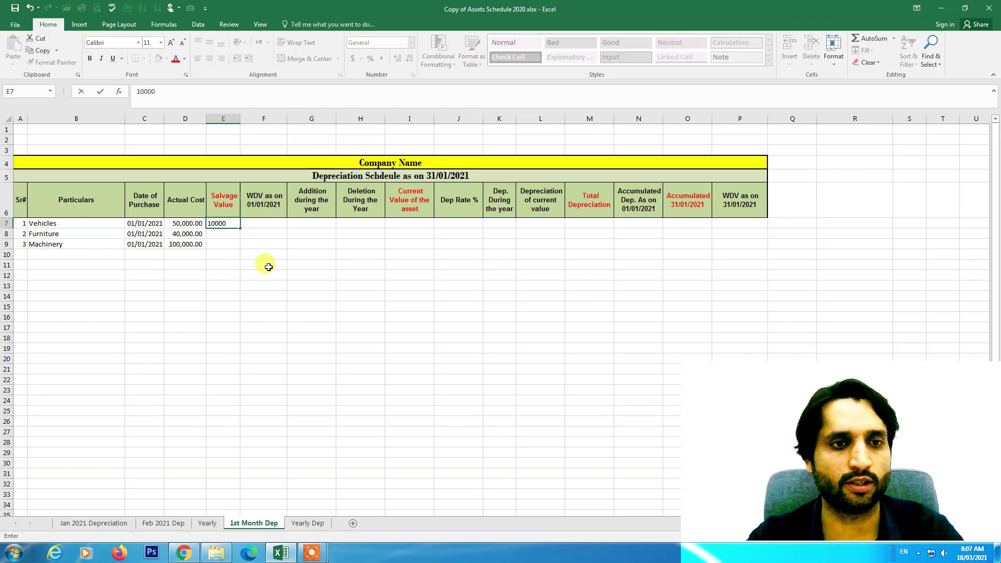
{"action": "key", "text": "Return"}
{"action": "type", "text": "500"}
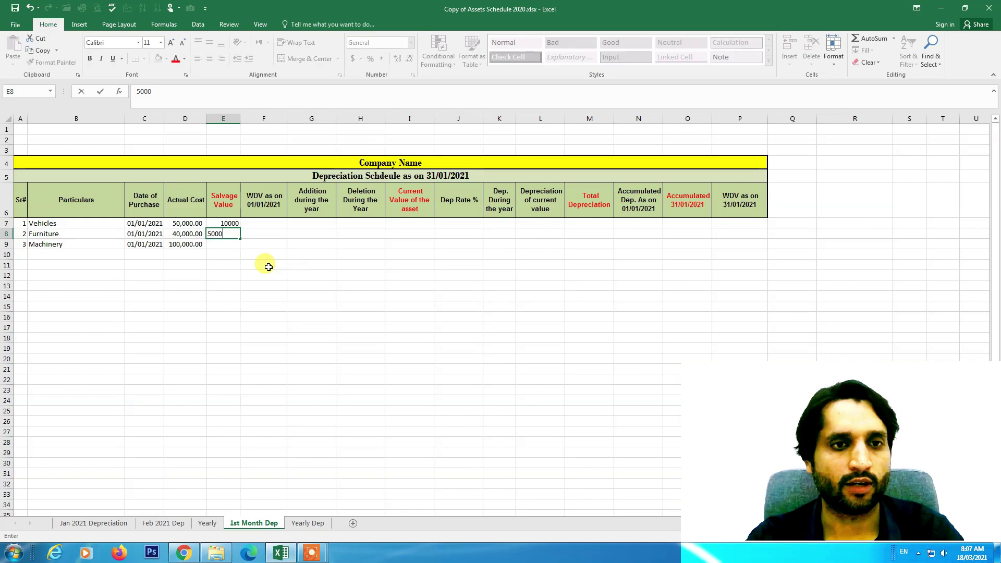
{"action": "type", "text": "0"}
{"action": "key", "text": "Return"}
{"action": "type", "text": "200"}
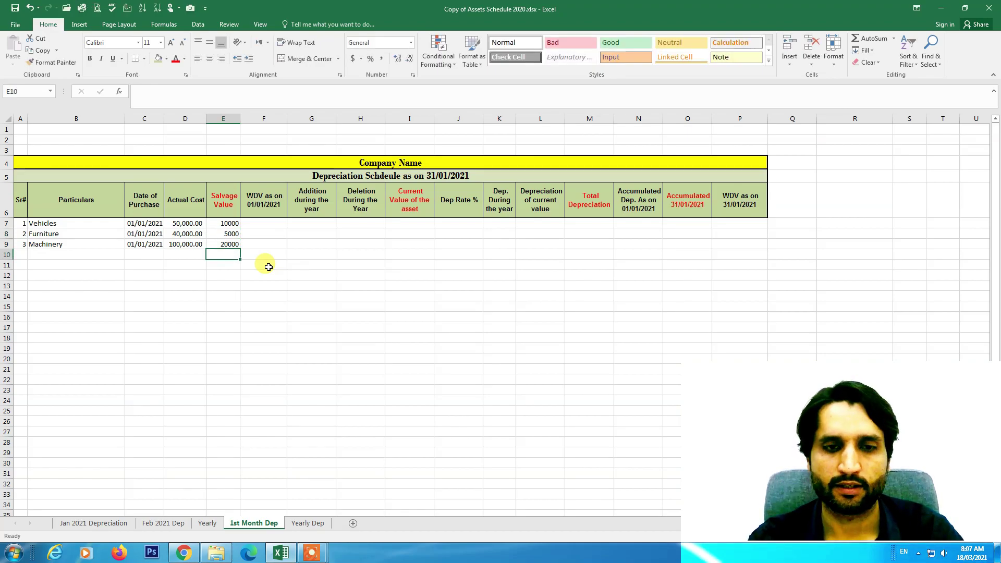
Apply the comma number format to E7:I9, from the salvage values through the current asset values
{"action": "left_click", "coordinate": [227, 224]}
{"action": "left_click_drag", "start_coordinate": [228, 231], "coordinate": [412, 245]}
{"action": "left_click", "coordinate": [382, 59]}
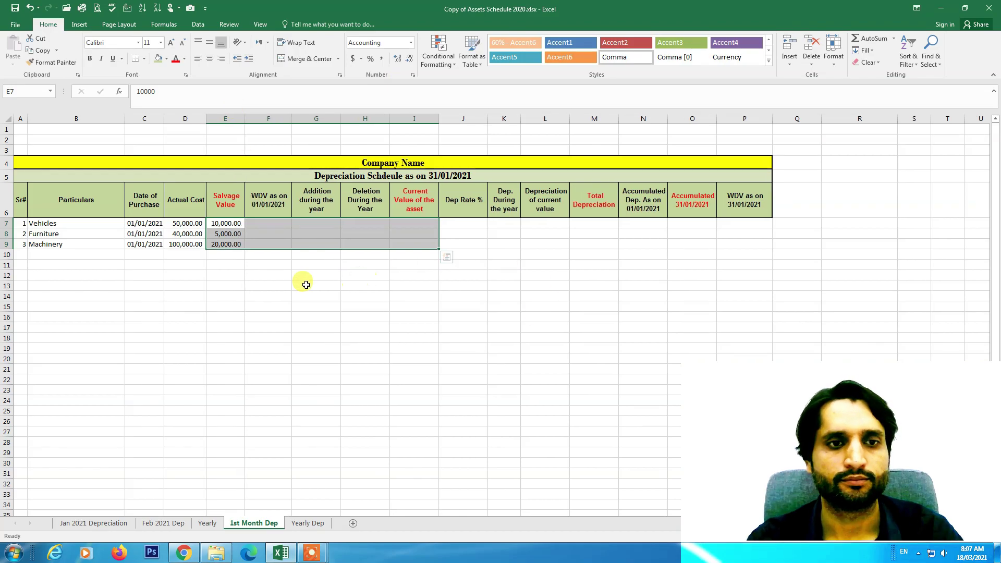
Enter 0 as the WDV as on 01/01/2021 for all three assets in F7:F9
{"action": "left_click", "coordinate": [302, 283]}
{"action": "left_click", "coordinate": [264, 224]}
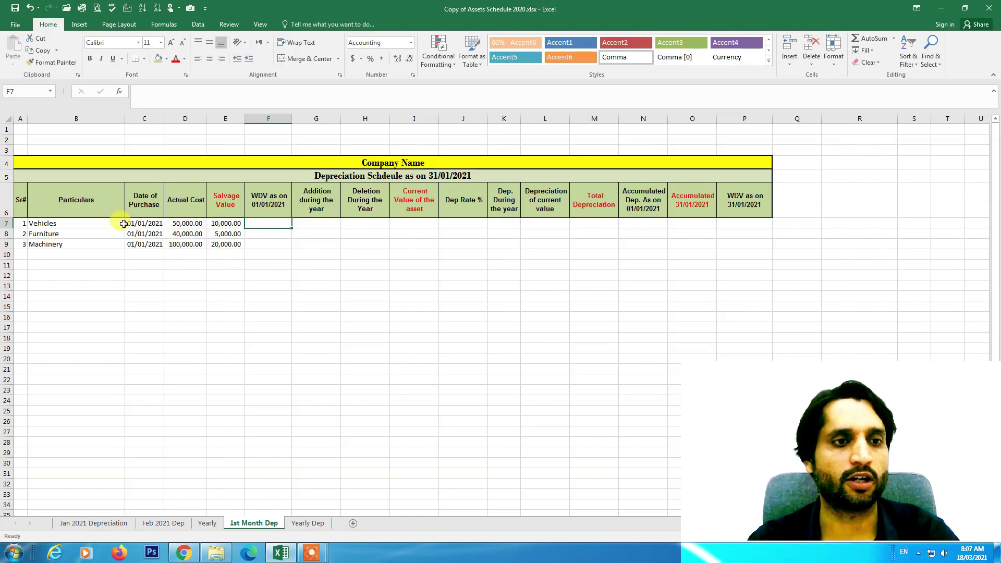
{"action": "left_click_drag", "start_coordinate": [136, 223], "coordinate": [141, 244]}
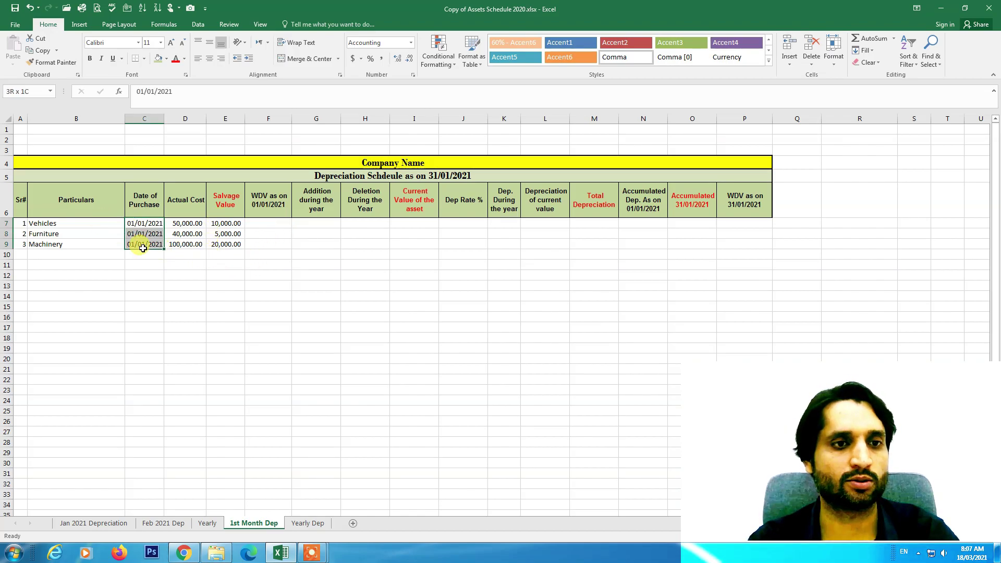
{"action": "left_click", "coordinate": [263, 226]}
{"action": "type", "text": "0"}
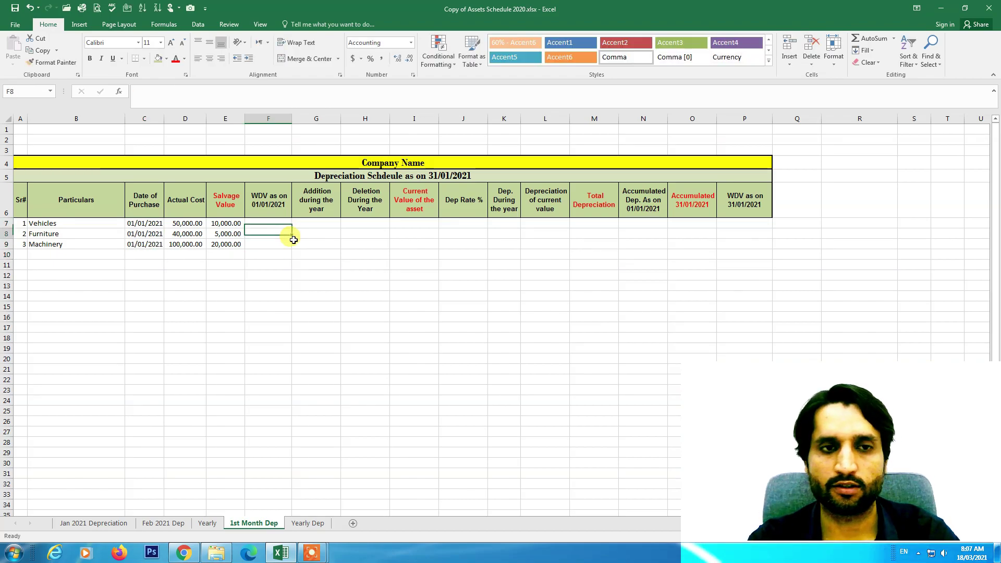
{"action": "key", "text": "Return"}
{"action": "type", "text": "0"}
{"action": "key", "text": "Return"}
{"action": "type", "text": "0"}
{"action": "key", "text": "Tab"}
Enter 0 as the addition during the year for all three assets in G7:G9
{"action": "key", "text": "Up"}
{"action": "key", "text": "Up"}
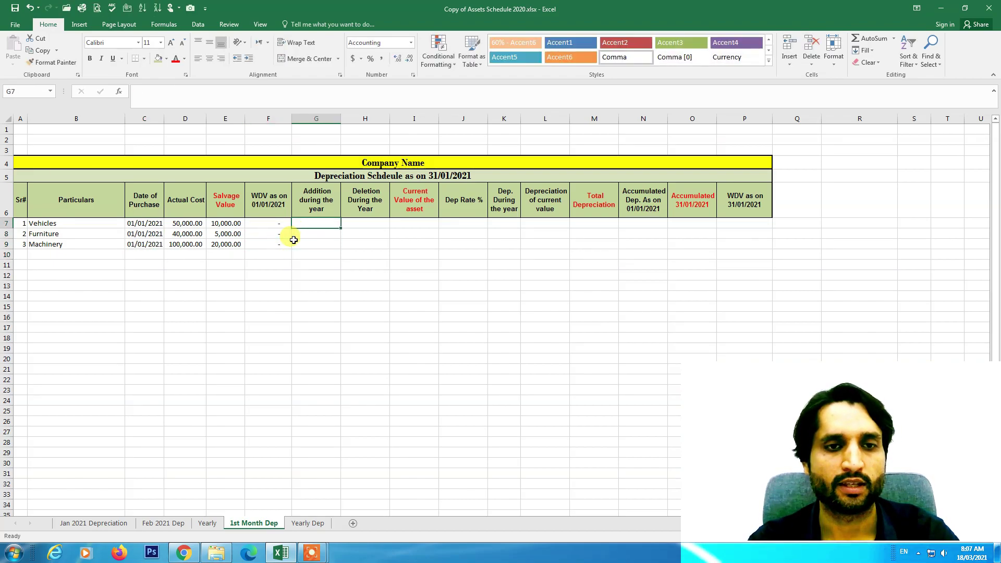
{"action": "type", "text": "0"}
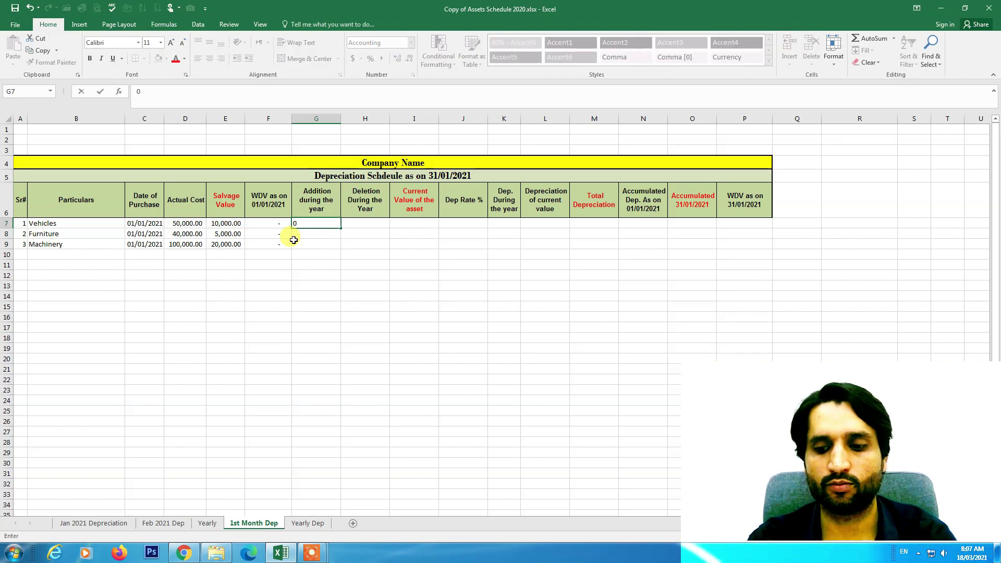
{"action": "key", "text": "Return"}
{"action": "type", "text": "0"}
{"action": "key", "text": "Return"}
{"action": "type", "text": "0"}
{"action": "key", "text": "Tab"}
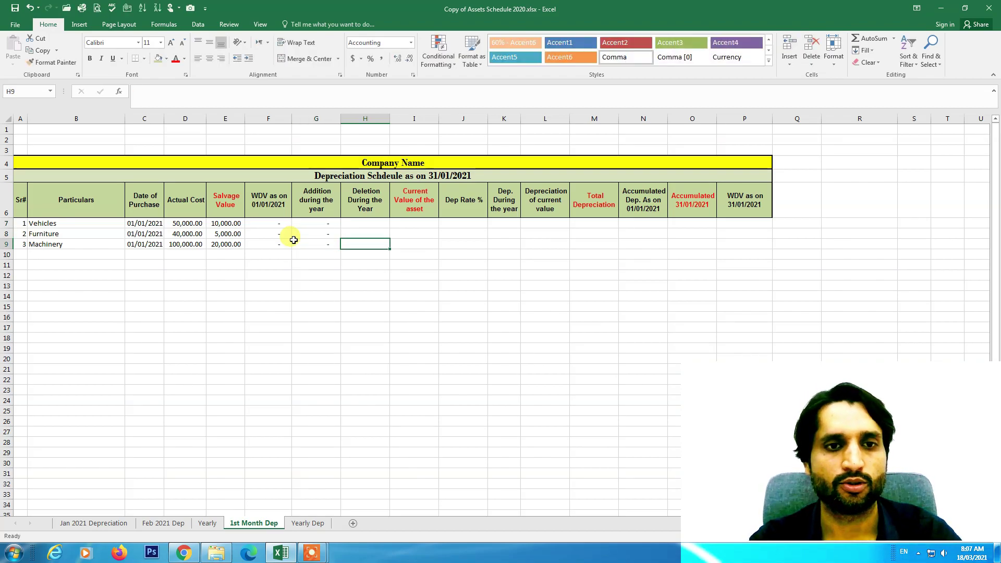
Copy the zero additions in G7:G9 into the Deletion During the Year cells H7:H9
{"action": "key", "text": "Up"}
{"action": "key", "text": "Up"}
{"action": "key", "text": "Left"}
{"action": "key", "text": "shift+Down"}
{"action": "key", "text": "shift+Down"}
{"action": "key", "text": "ctrl+c"}
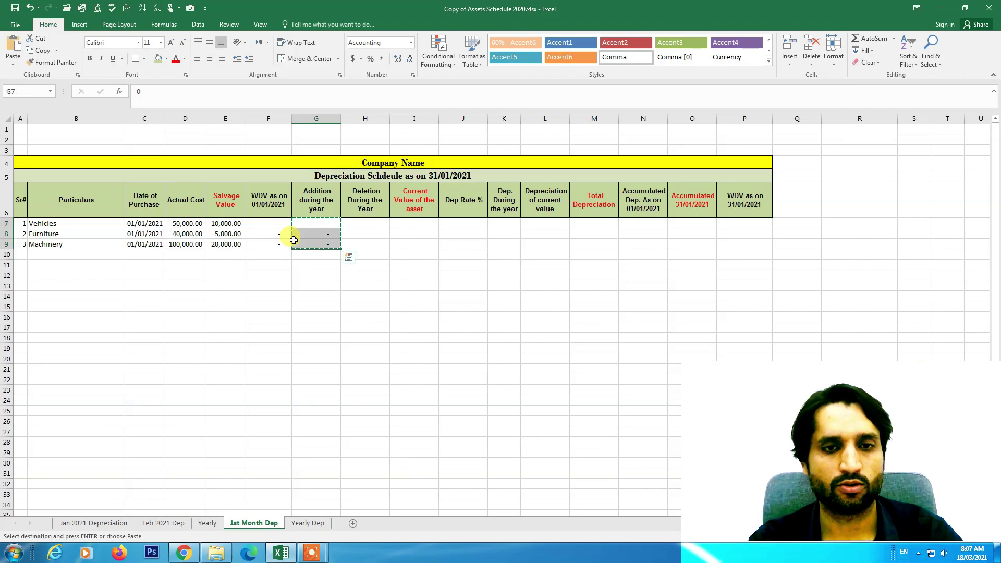
{"action": "key", "text": "Right"}
{"action": "key", "text": "ctrl+v"}
{"action": "key", "text": "Escape"}
Calculate the current value of the Vehicles asset in I7 with the formula =F7+G7-H7
{"action": "key", "text": "Right"}
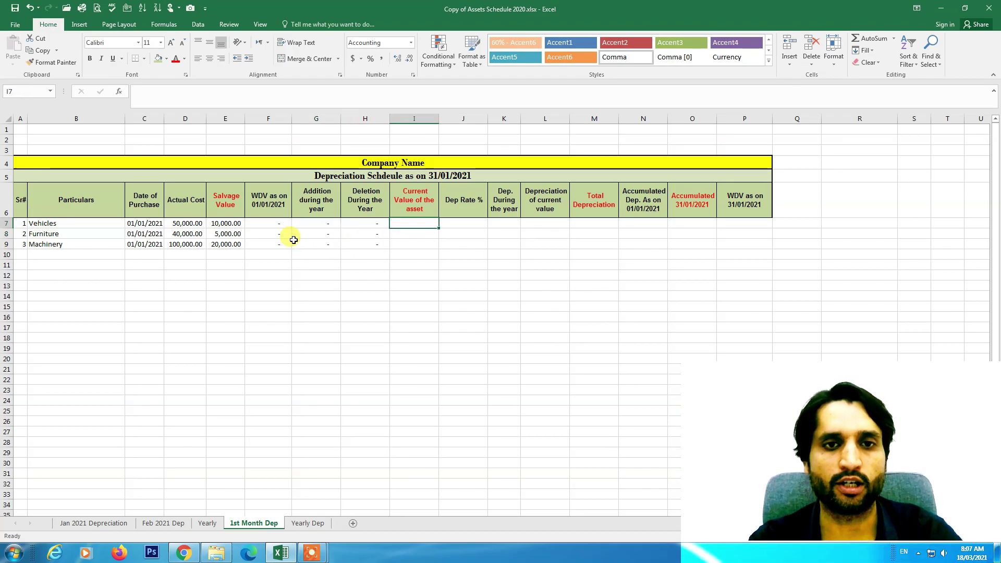
{"action": "type", "text": "="}
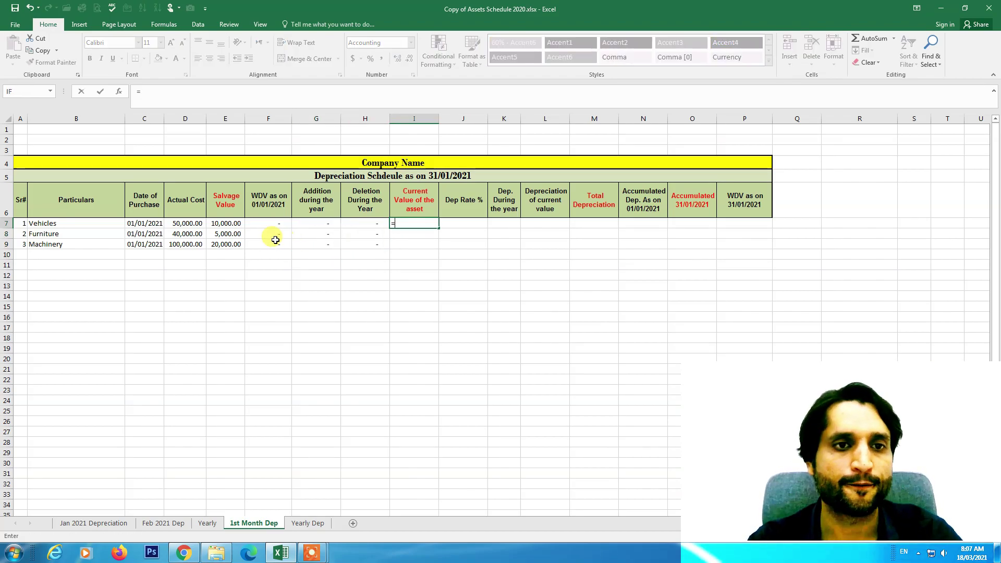
{"action": "left_click", "coordinate": [268, 223]}
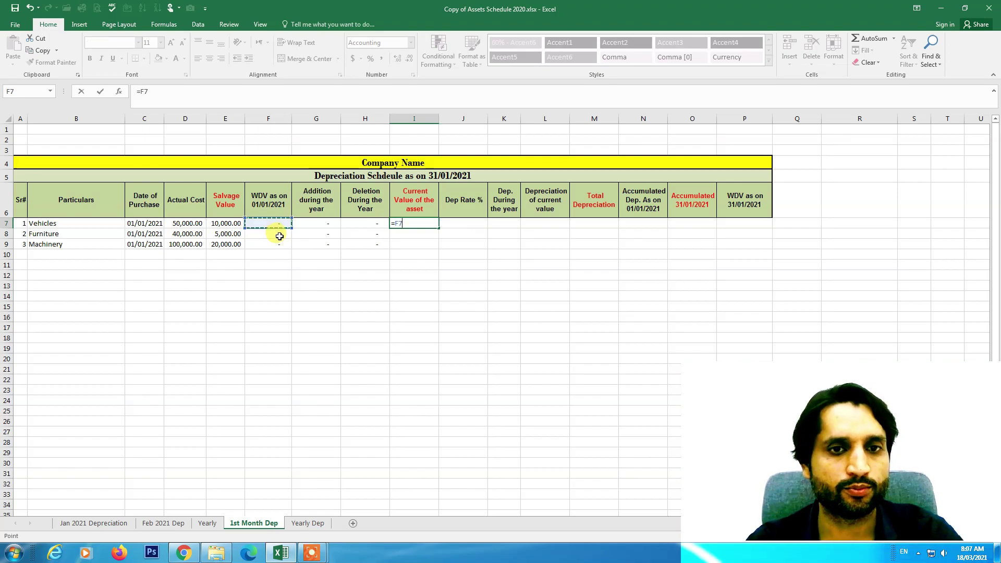
{"action": "type", "text": "+"}
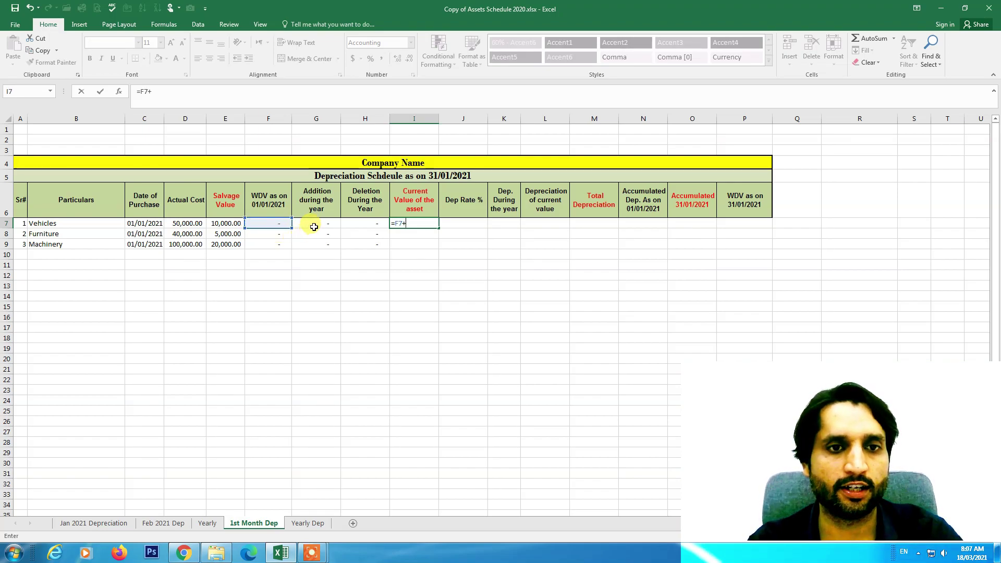
{"action": "left_click", "coordinate": [314, 224]}
{"action": "type", "text": "-"}
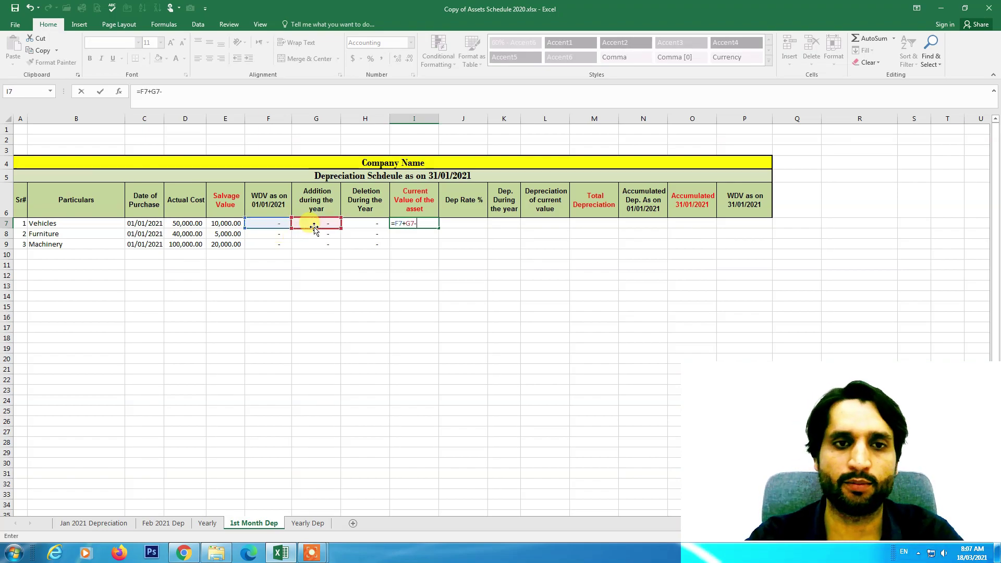
{"action": "left_click", "coordinate": [375, 225]}
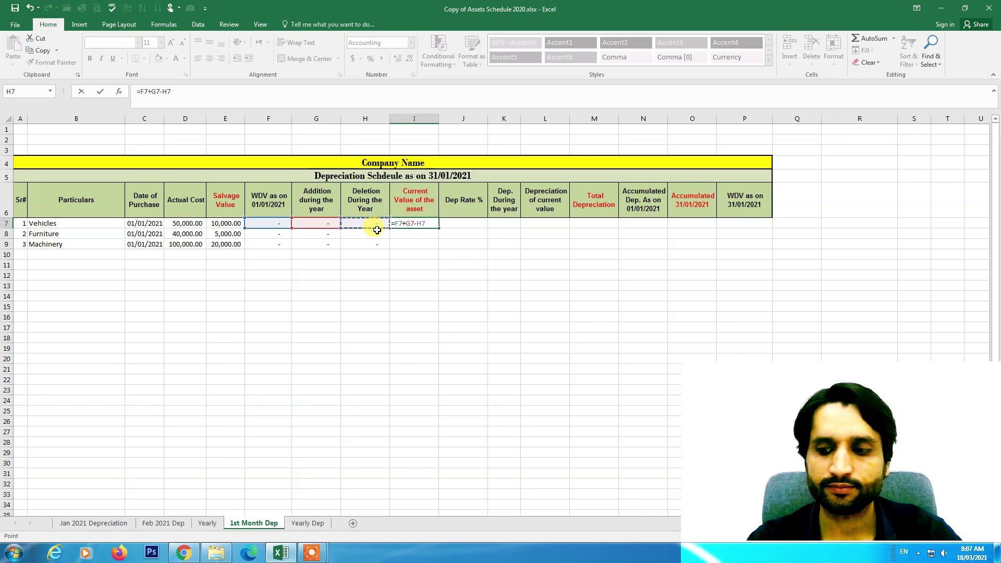
{"action": "key", "text": "Return"}
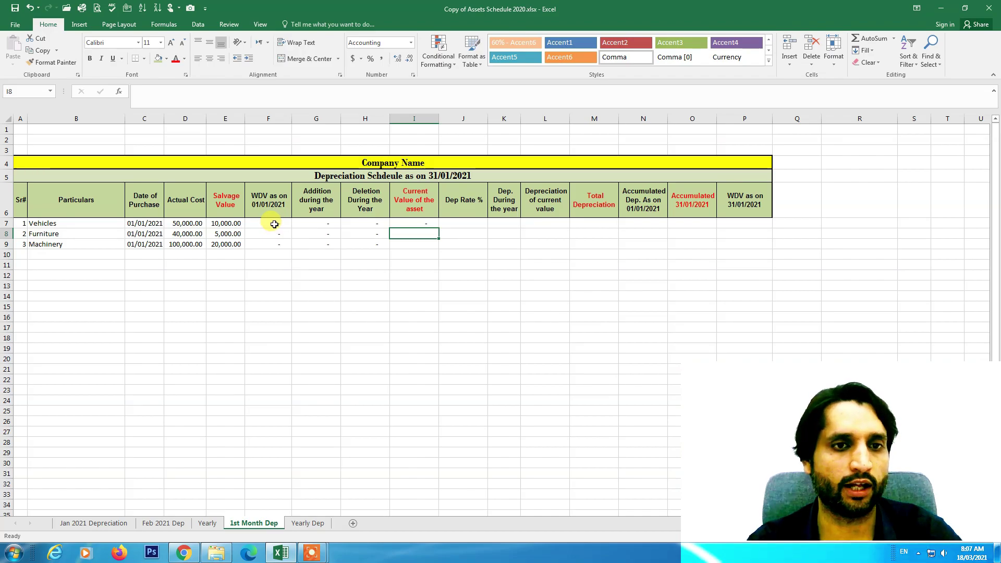
Replace the opening WDV in F7 with the formula =D7-E7 and fill it down to F9
{"action": "left_click", "coordinate": [259, 222]}
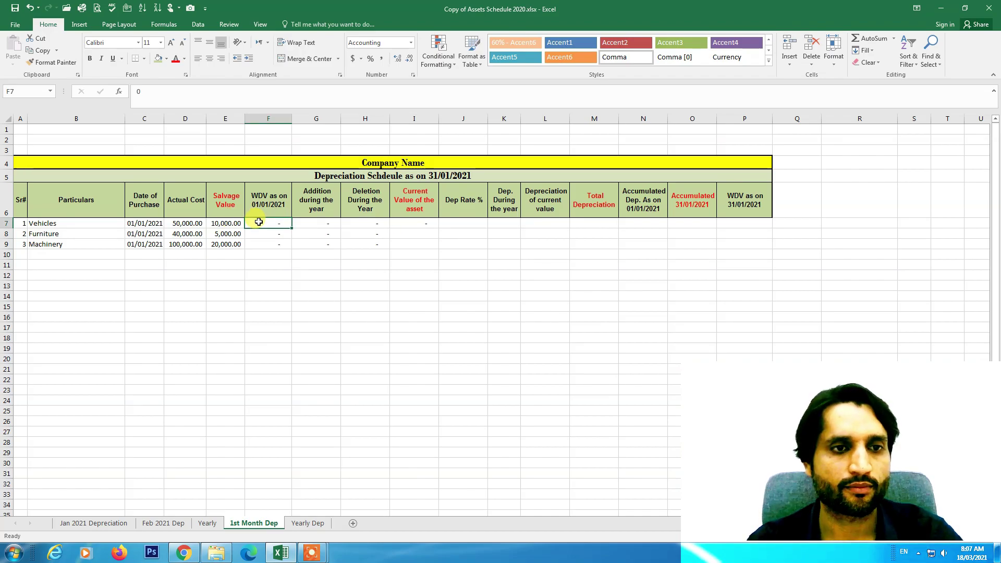
{"action": "type", "text": "="}
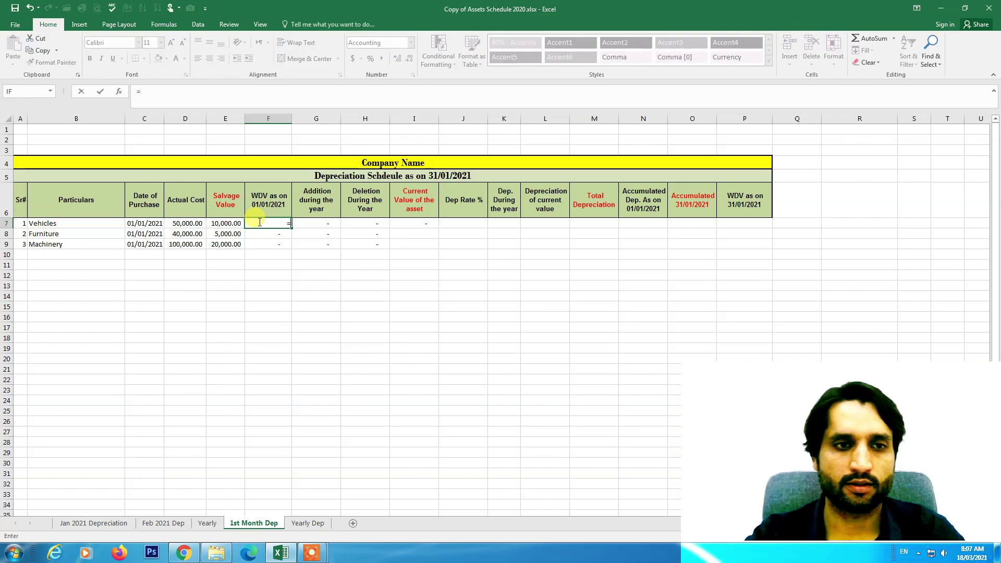
{"action": "left_click", "coordinate": [185, 223]}
{"action": "type", "text": "-"}
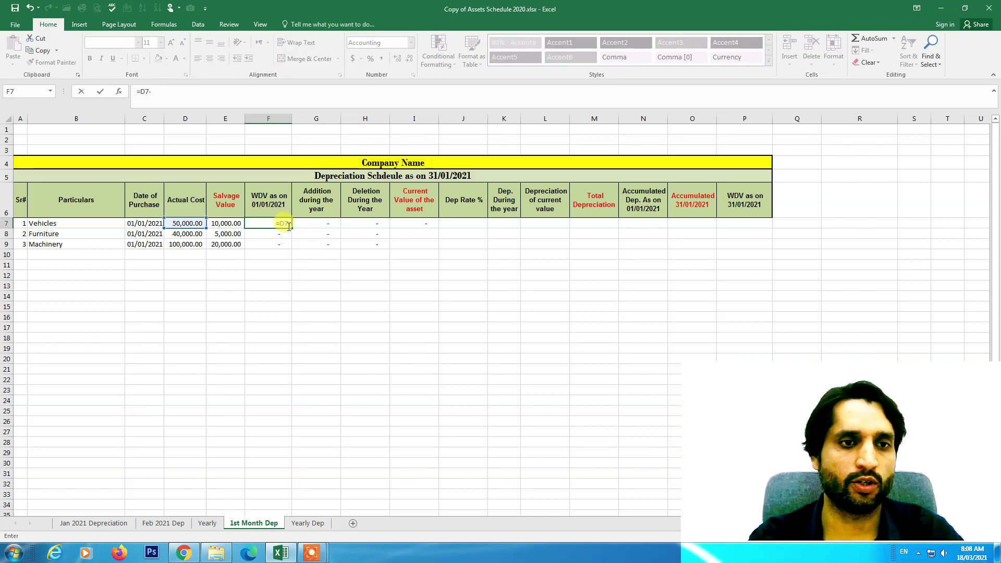
{"action": "key", "text": "Left"}
{"action": "key", "text": "Return"}
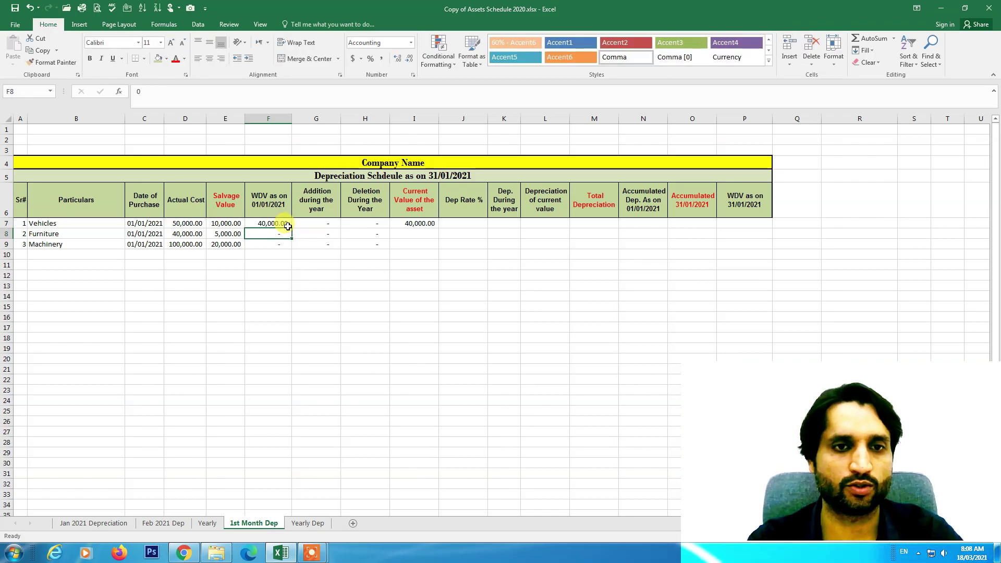
{"action": "left_click", "coordinate": [281, 224]}
{"action": "left_click_drag", "start_coordinate": [292, 228], "coordinate": [293, 251]}
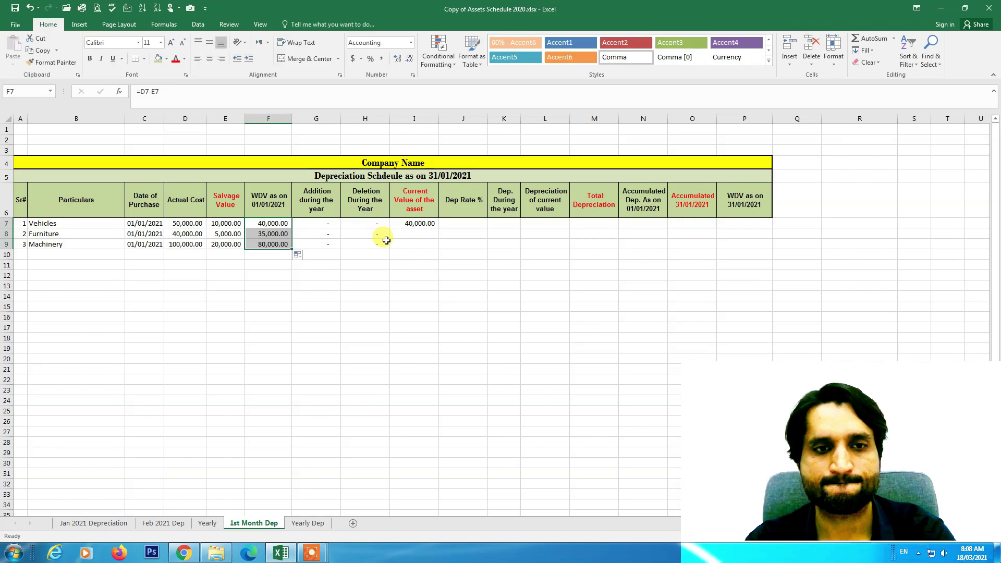
Add the salvage value to the current value formula in I7, making it =F7+G7+E7-H7, and fill it down to I9
{"action": "double_click", "coordinate": [413, 224]}
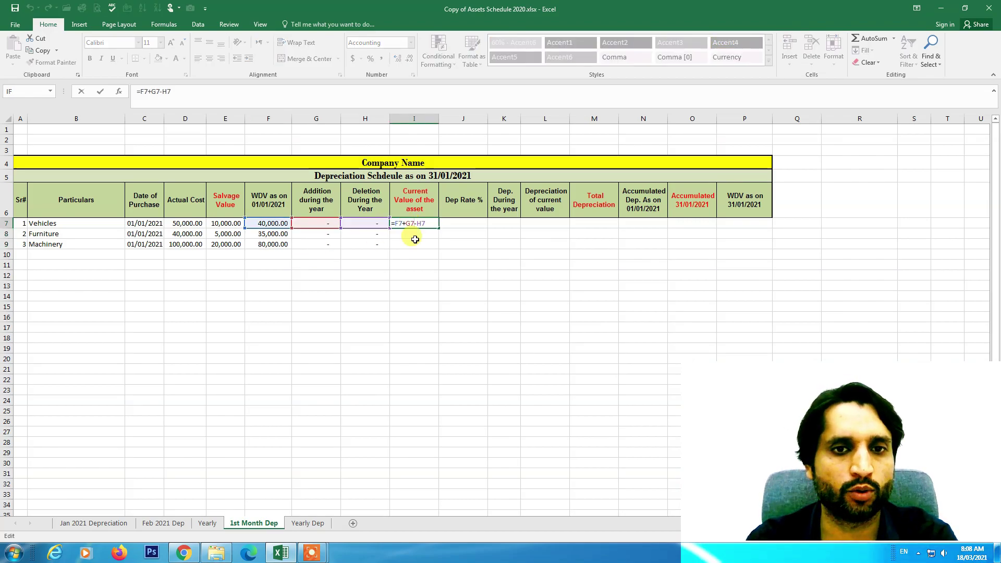
{"action": "key", "text": "Left"}
{"action": "key", "text": "Left"}
{"action": "key", "text": "Left"}
{"action": "type", "text": "+"}
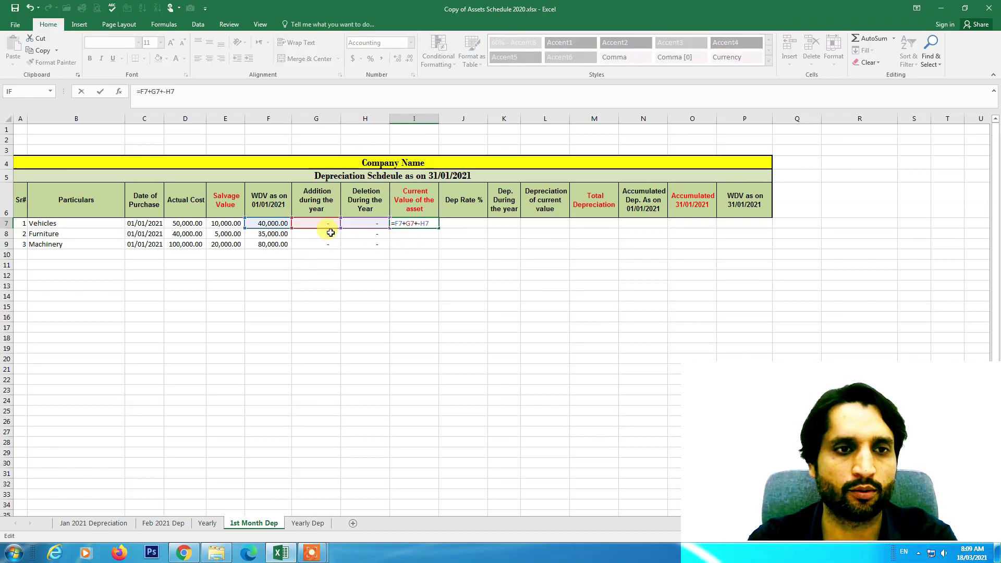
{"action": "left_click", "coordinate": [232, 223]}
{"action": "key", "text": "Return"}
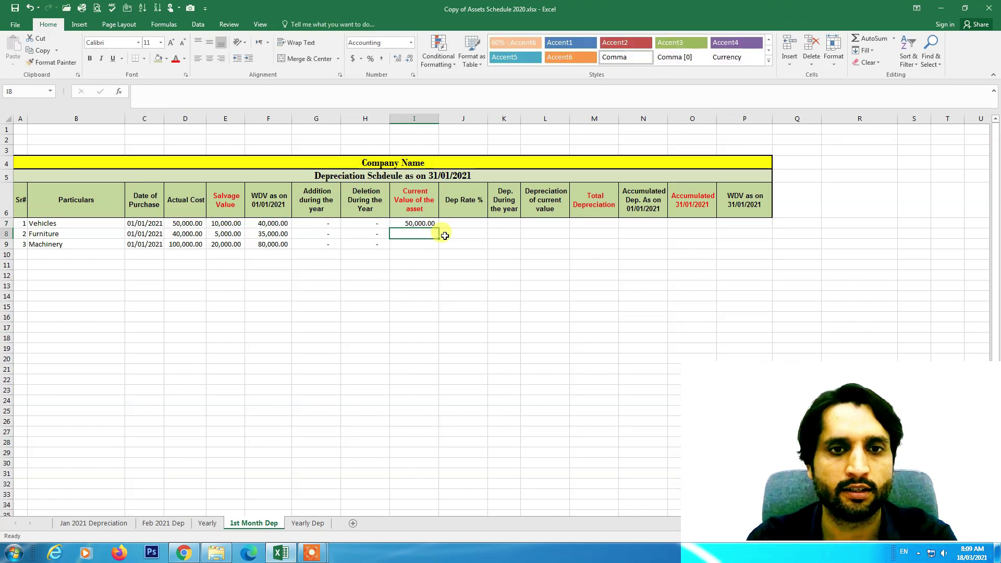
{"action": "left_click", "coordinate": [426, 224]}
{"action": "left_click_drag", "start_coordinate": [438, 229], "coordinate": [438, 248]}
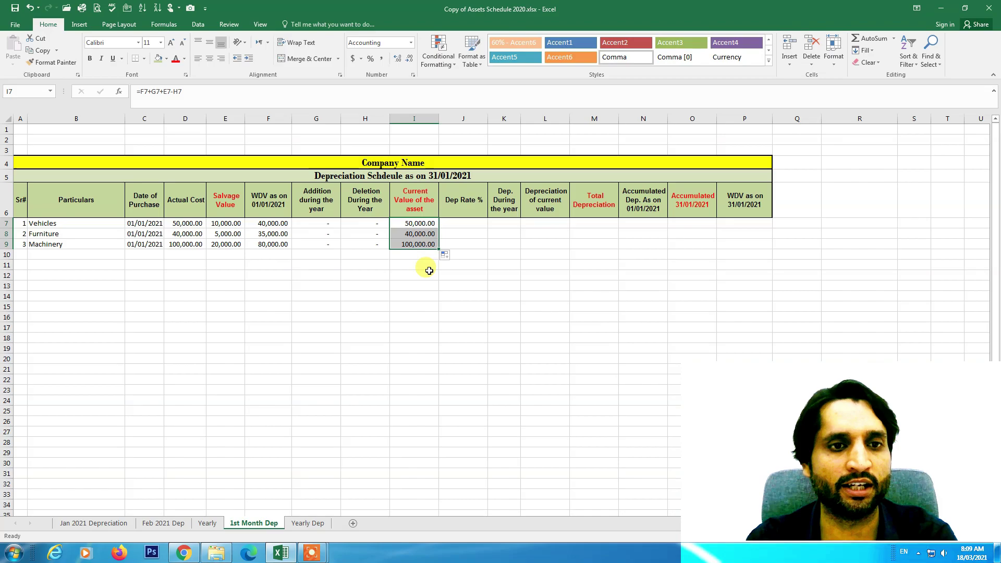
Enter a 25% depreciation rate in J7 and copy it to J8:J9 for Furniture and Machinery
{"action": "left_click", "coordinate": [457, 224]}
{"action": "type", "text": "25%"}
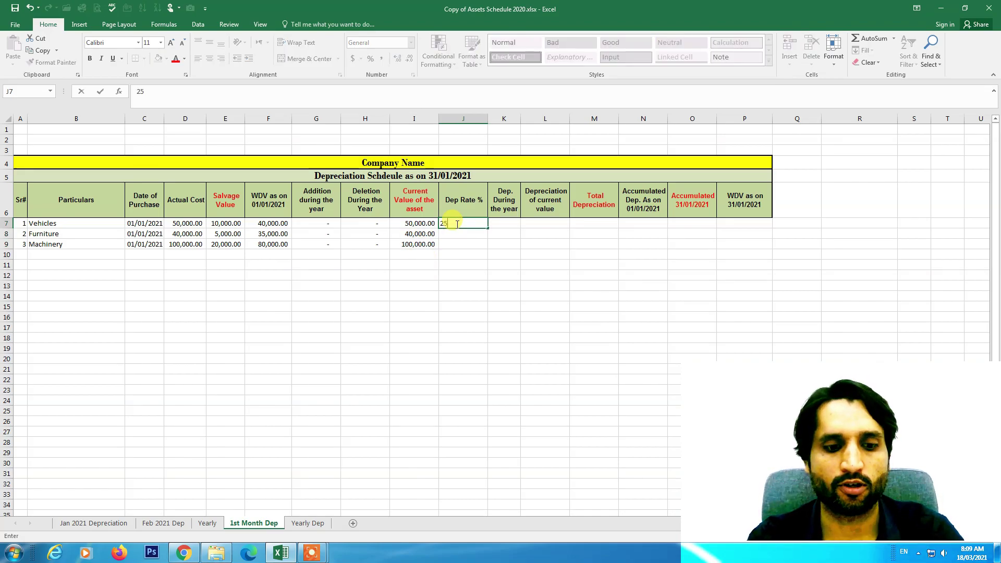
{"action": "left_click", "coordinate": [457, 225]}
{"action": "key", "text": "ctrl+c"}
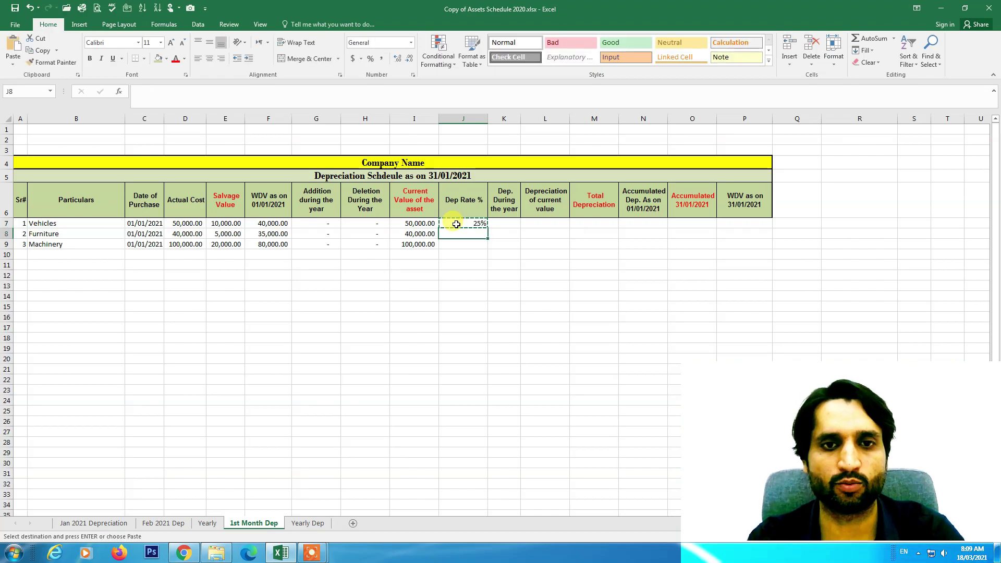
{"action": "key", "text": "Down"}
{"action": "key", "text": "shift+Down"}
{"action": "key", "text": "ctrl+v"}
{"action": "key", "text": "Escape"}
Calculate the depreciation during the year in K7 with =G7*J7 and fill it down to K9
{"action": "key", "text": "Right"}
{"action": "key", "text": "Up"}
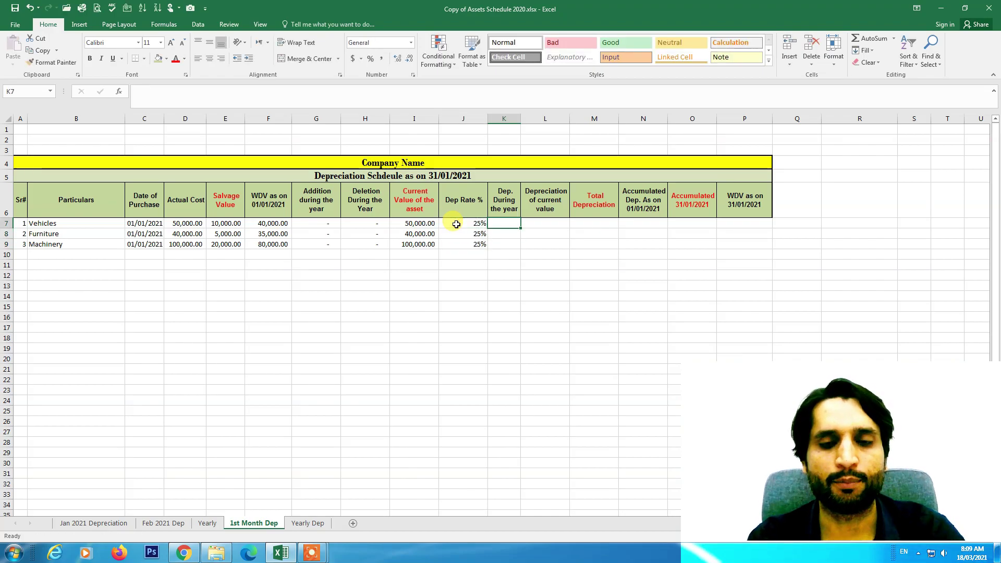
{"action": "type", "text": "="}
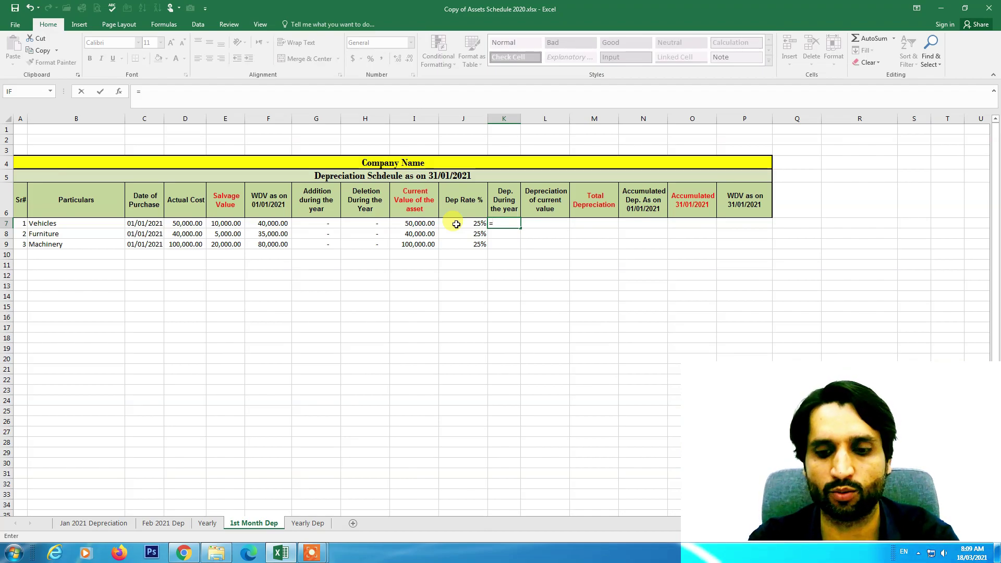
{"action": "left_click", "coordinate": [315, 224]}
{"action": "type", "text": "*"}
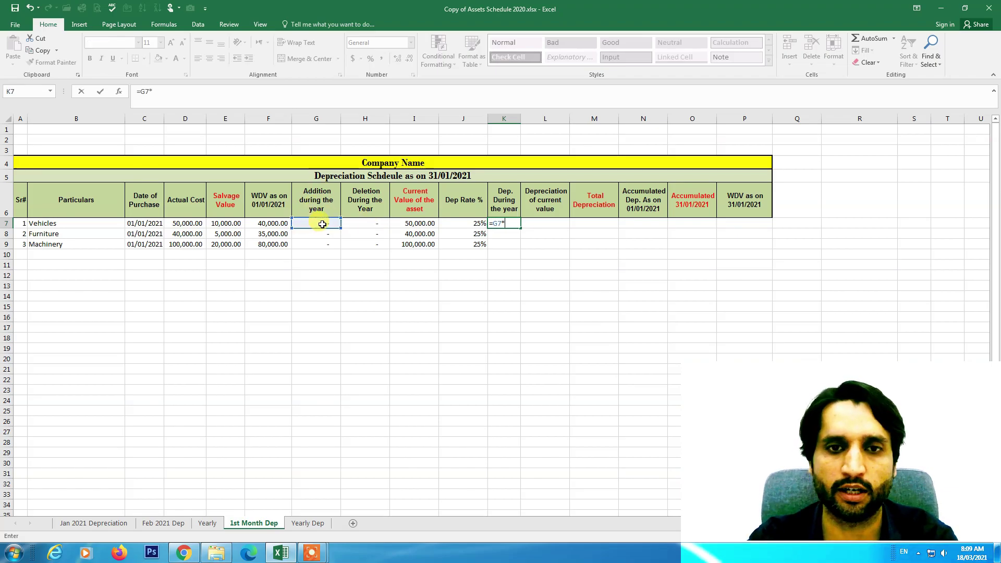
{"action": "left_click", "coordinate": [475, 225]}
{"action": "key", "text": "Return"}
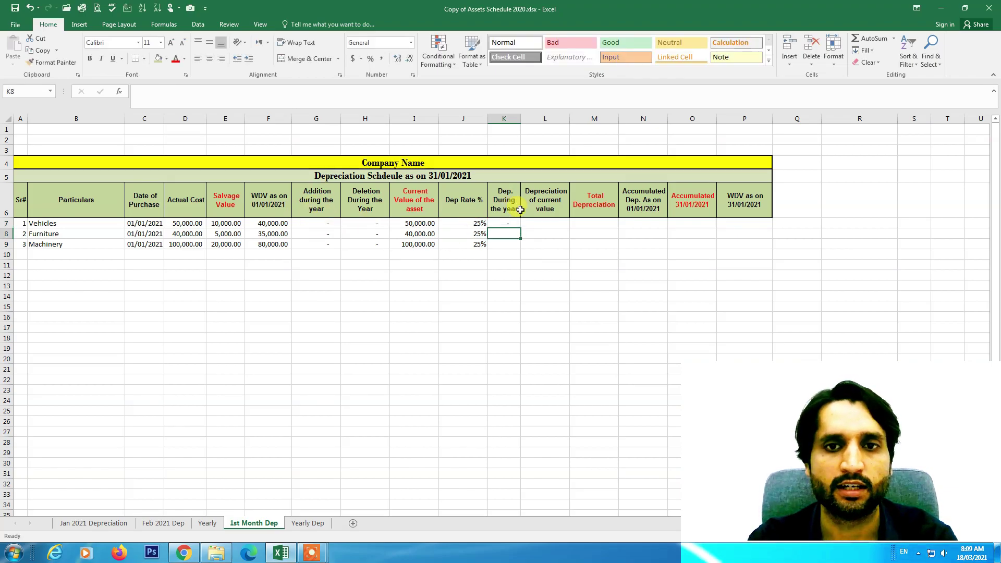
{"action": "key", "text": "Up"}
{"action": "left_click_drag", "start_coordinate": [521, 228], "coordinate": [522, 247]}
Calculate the depreciation of current value in L7 with =J7*D7 and fill it down to L9
{"action": "left_click", "coordinate": [543, 224]}
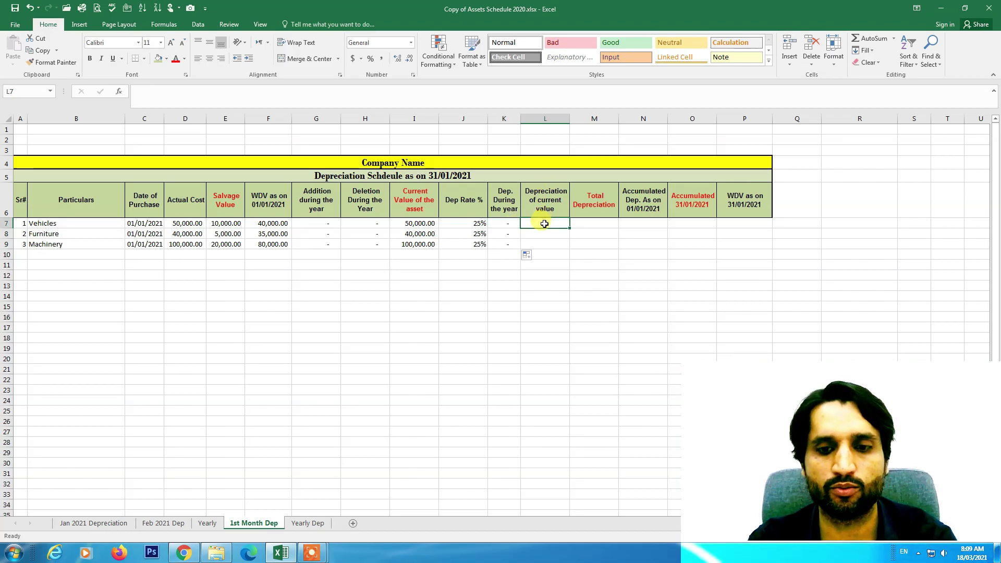
{"action": "type", "text": "="}
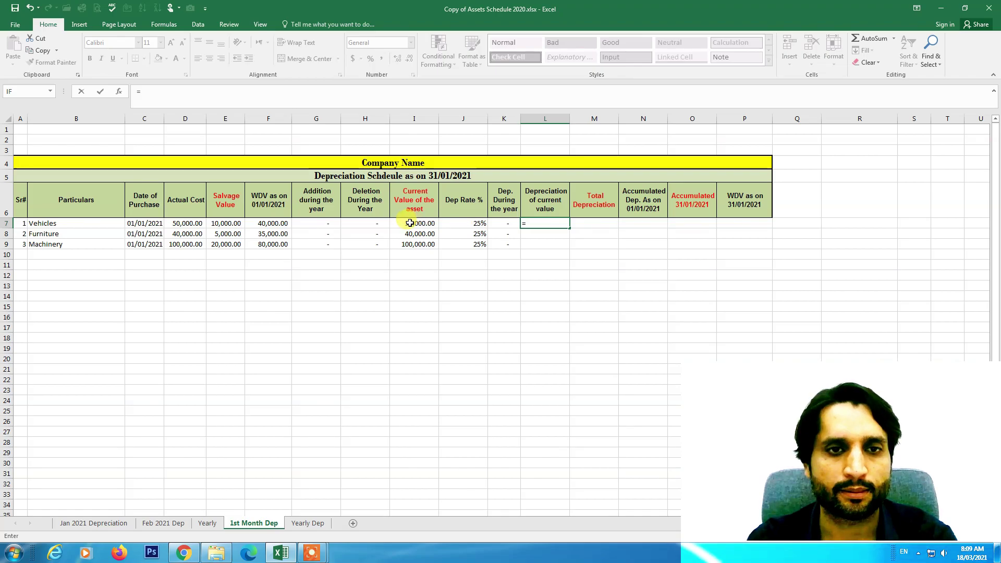
{"action": "left_click", "coordinate": [462, 224]}
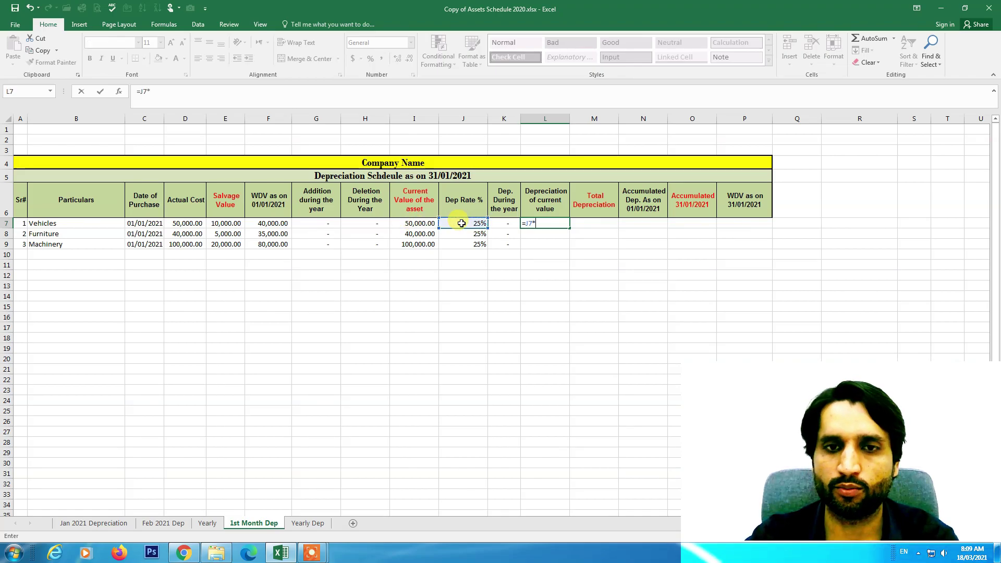
{"action": "type", "text": "*"}
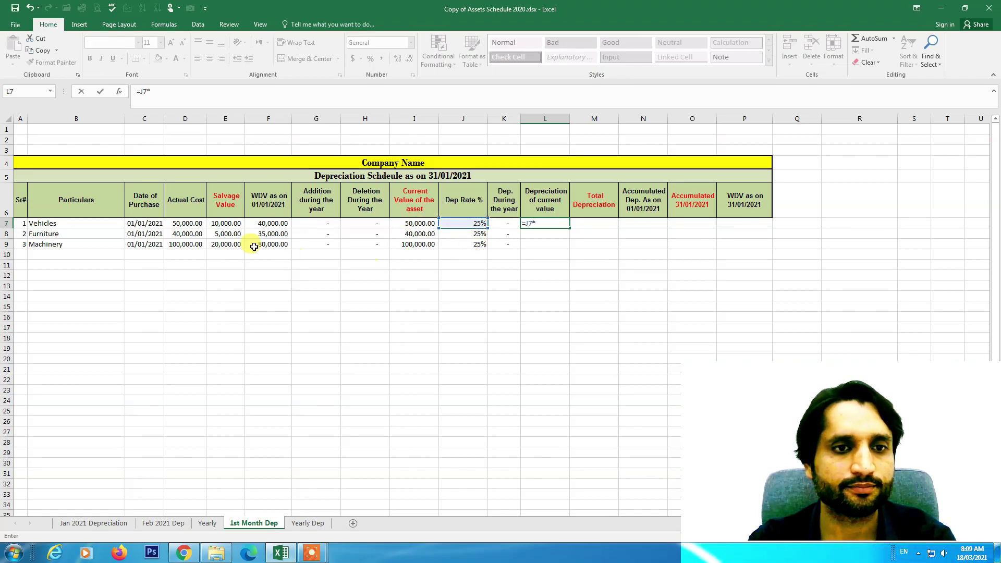
{"action": "left_click", "coordinate": [185, 223]}
{"action": "key", "text": "Return"}
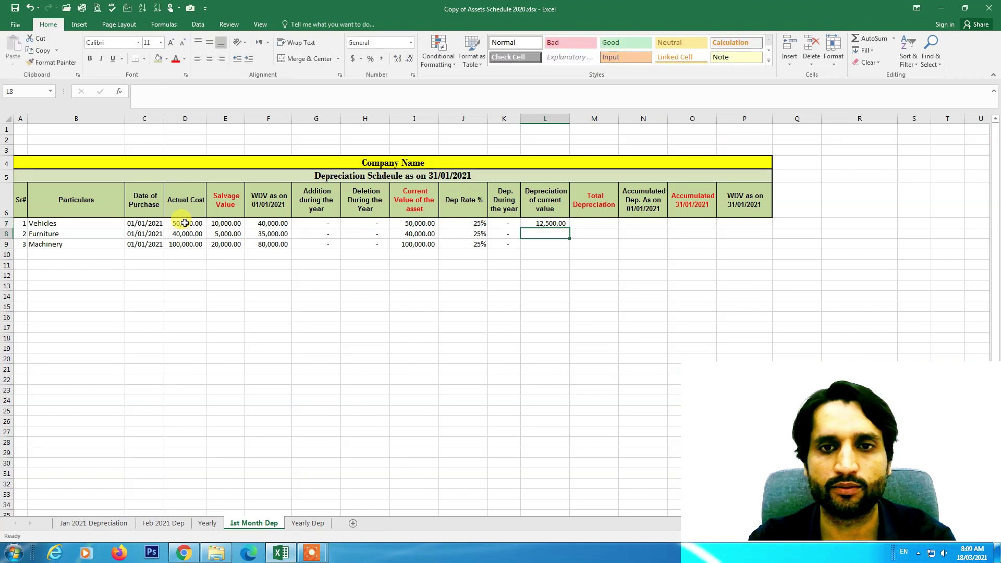
{"action": "left_click", "coordinate": [557, 225]}
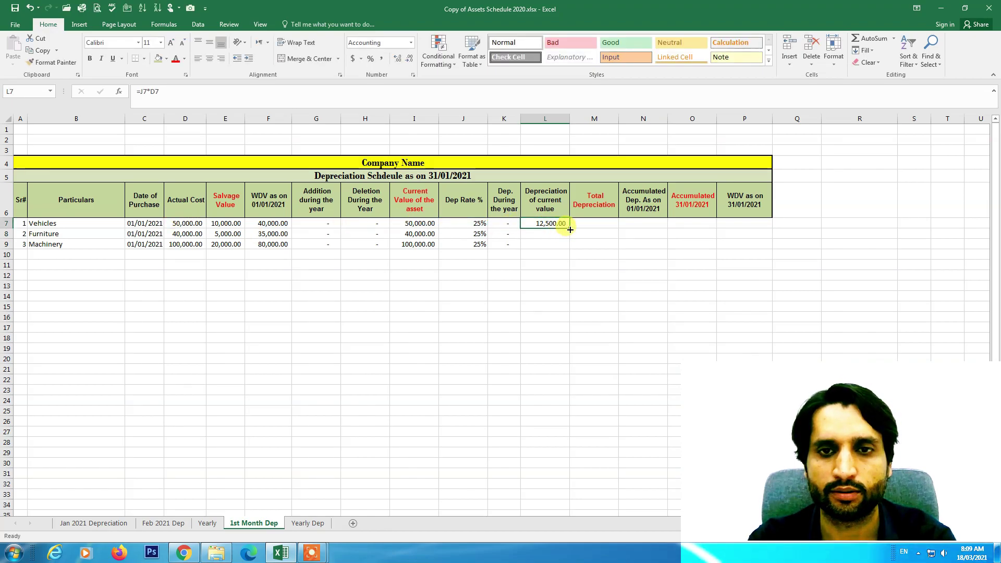
{"action": "left_click_drag", "start_coordinate": [570, 229], "coordinate": [572, 247]}
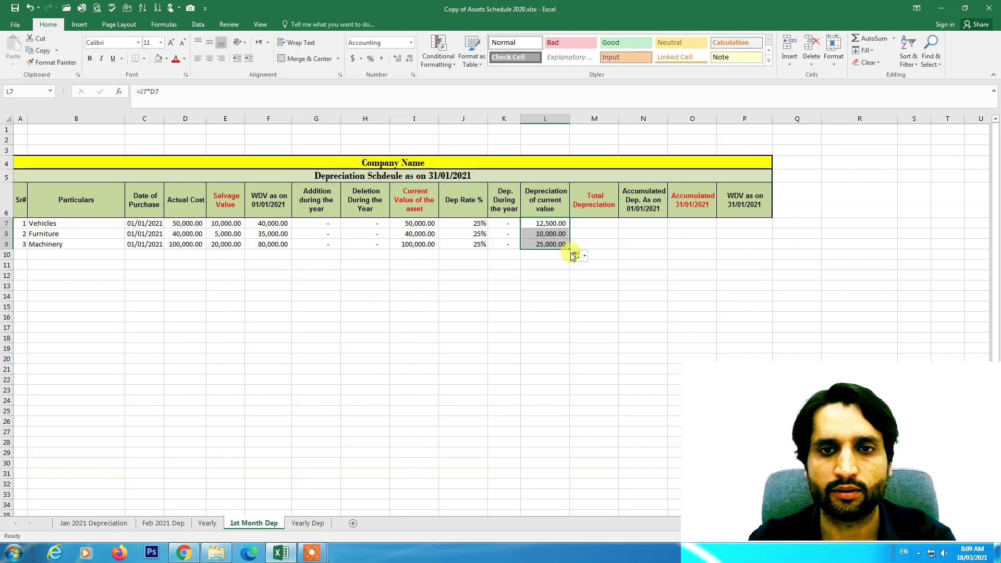
Calculate the total depreciation in M7 with =L7+K7 and fill it down to M9
{"action": "left_click", "coordinate": [592, 225]}
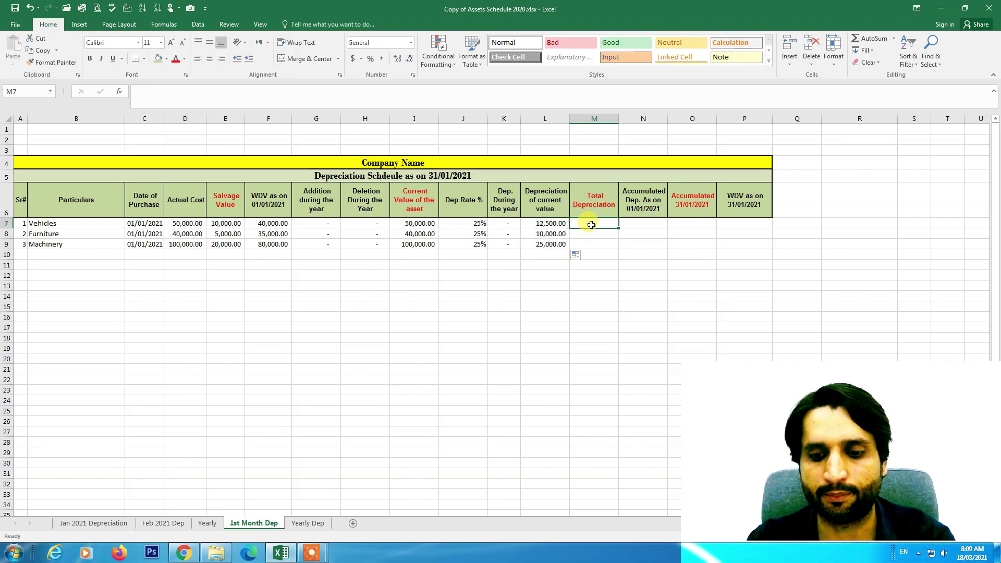
{"action": "type", "text": "="}
{"action": "left_click", "coordinate": [546, 224]}
{"action": "type", "text": "+"}
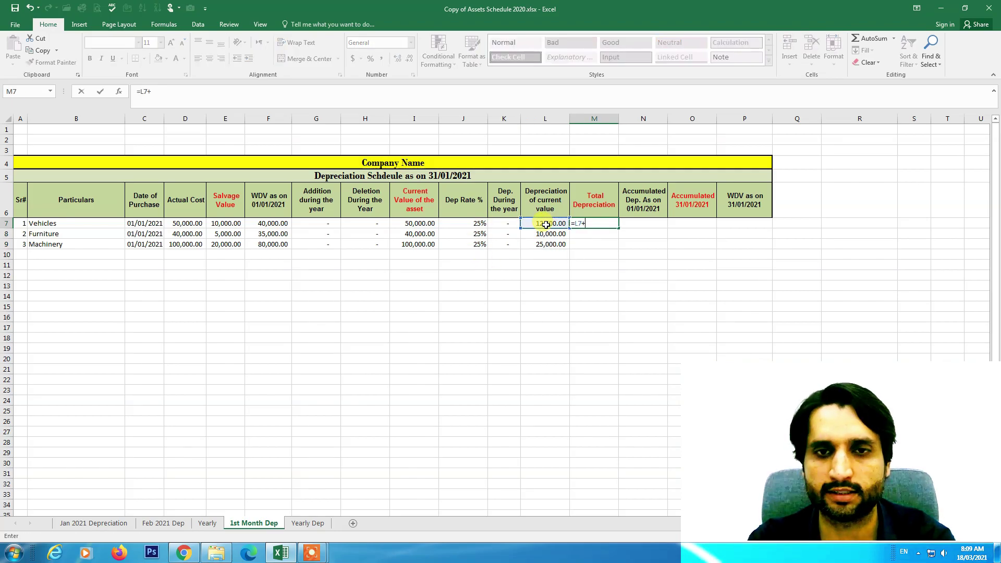
{"action": "left_click", "coordinate": [511, 222]}
{"action": "key", "text": "ctrl+Return"}
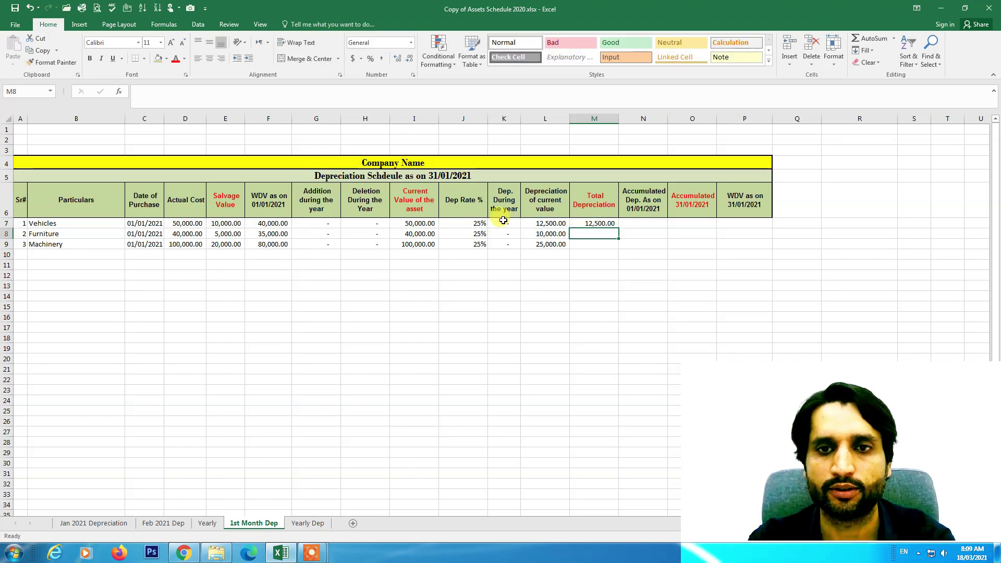
{"action": "left_click_drag", "start_coordinate": [616, 228], "coordinate": [623, 245]}
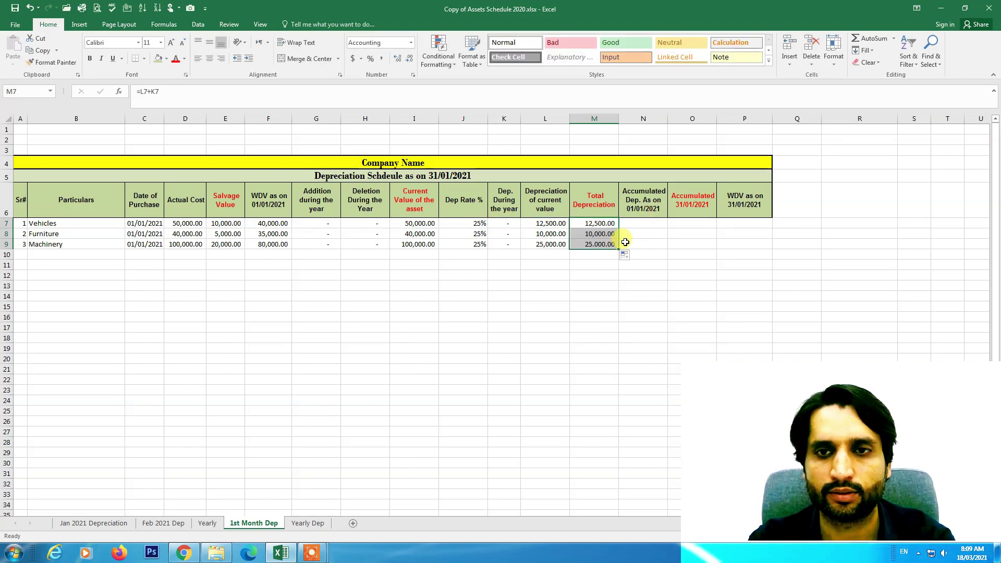
Enter 0 as the opening accumulated depreciation for Vehicles, Furniture and Machinery in N7:N9
{"action": "left_click", "coordinate": [645, 224]}
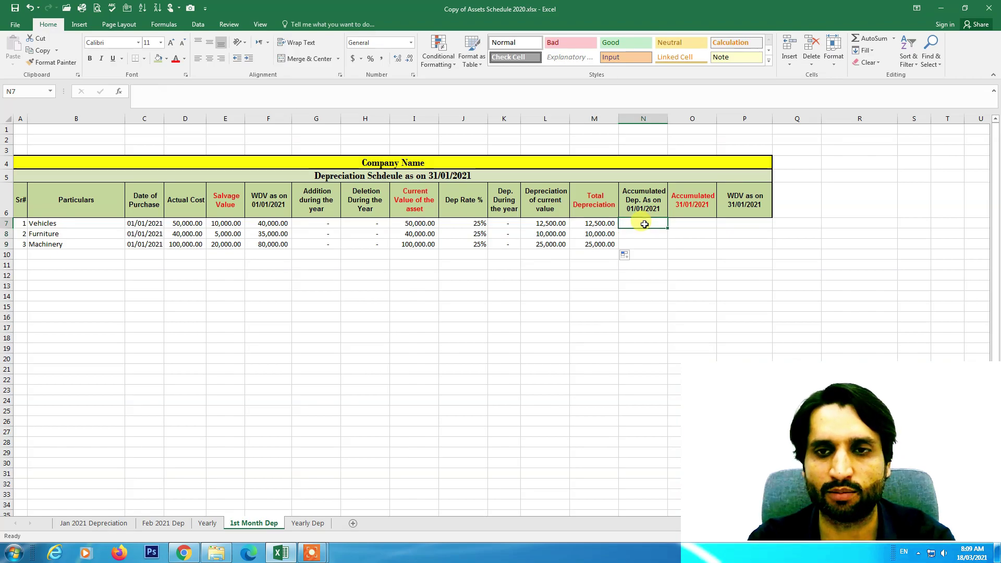
{"action": "type", "text": "0"}
{"action": "key", "text": "Return"}
{"action": "type", "text": "0"}
{"action": "key", "text": "Return"}
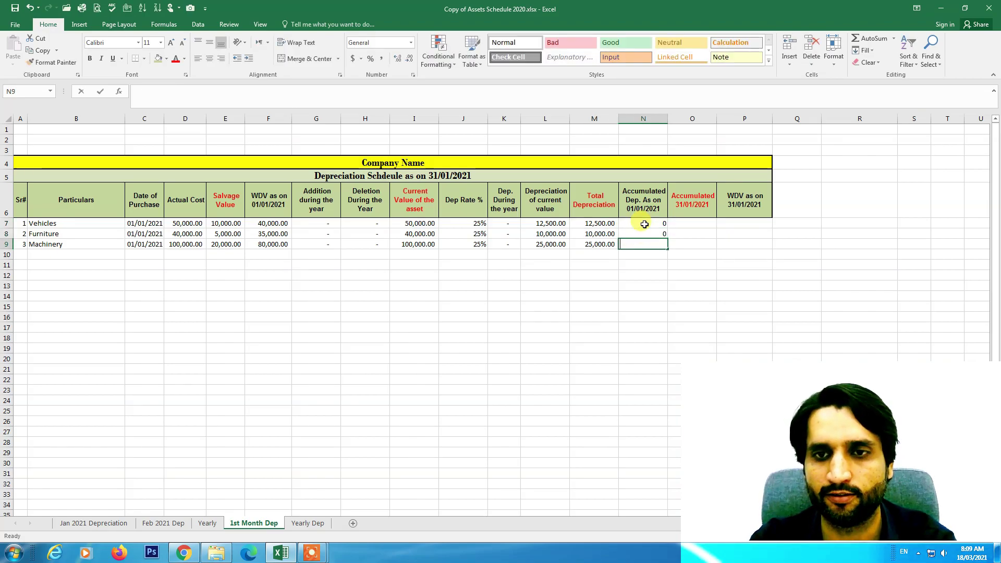
{"action": "type", "text": "0"}
{"action": "key", "text": "Return"}
Calculate the closing accumulated depreciation in O7 with =M7+N7 and fill it down to O9
{"action": "left_click", "coordinate": [685, 225]}
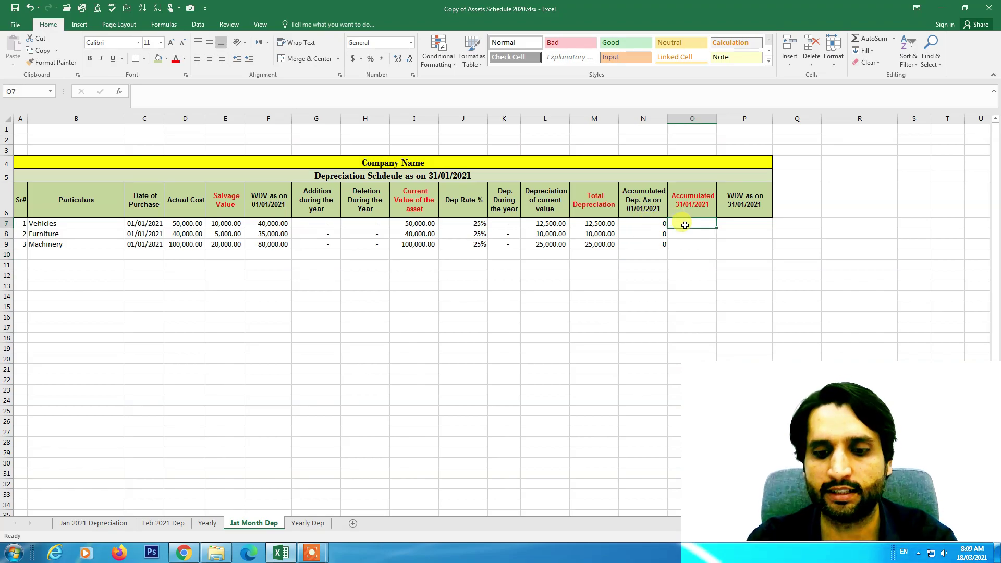
{"action": "type", "text": "="}
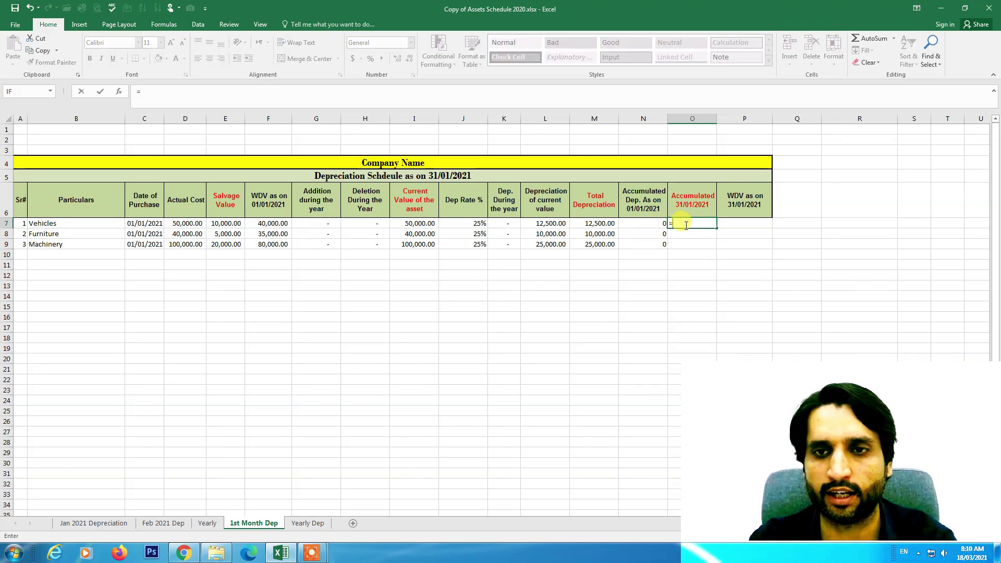
{"action": "left_click", "coordinate": [602, 223]}
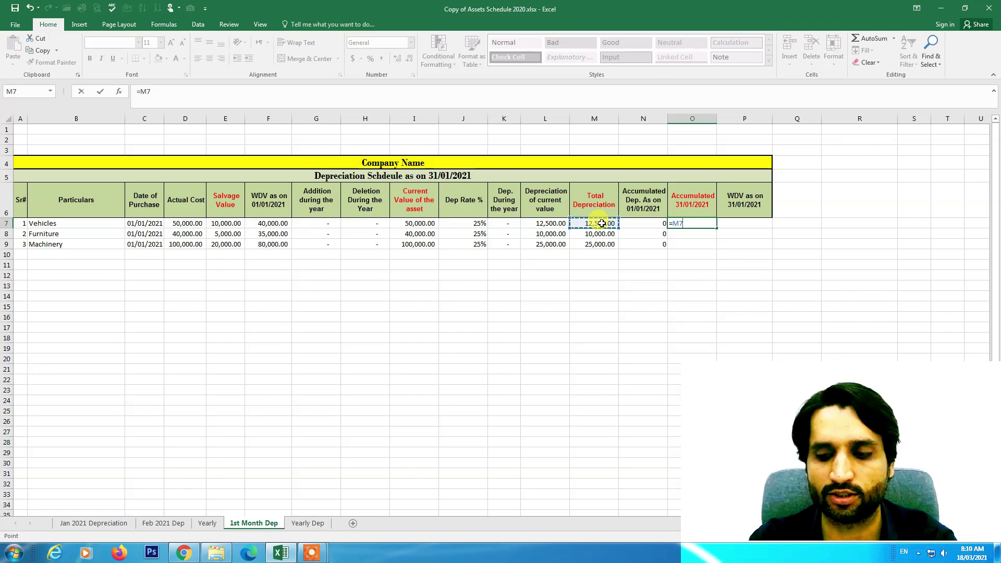
{"action": "type", "text": "+"}
{"action": "left_click", "coordinate": [640, 224]}
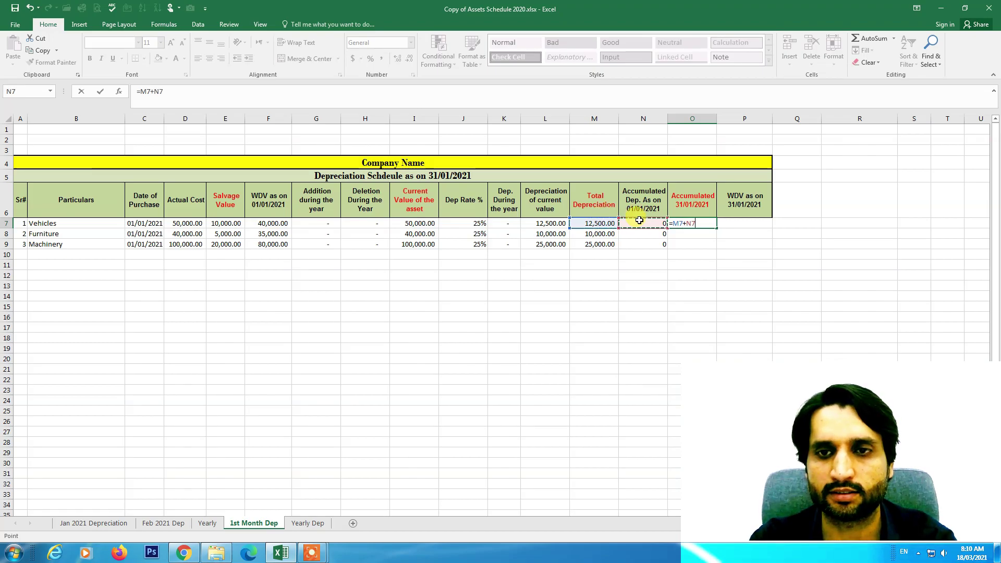
{"action": "key", "text": "Return"}
{"action": "left_click", "coordinate": [684, 223]}
{"action": "left_click_drag", "start_coordinate": [716, 229], "coordinate": [717, 250]}
Calculate the closing WDV in P7 with =D7-O7 and fill it down to P9
{"action": "left_click", "coordinate": [734, 222]}
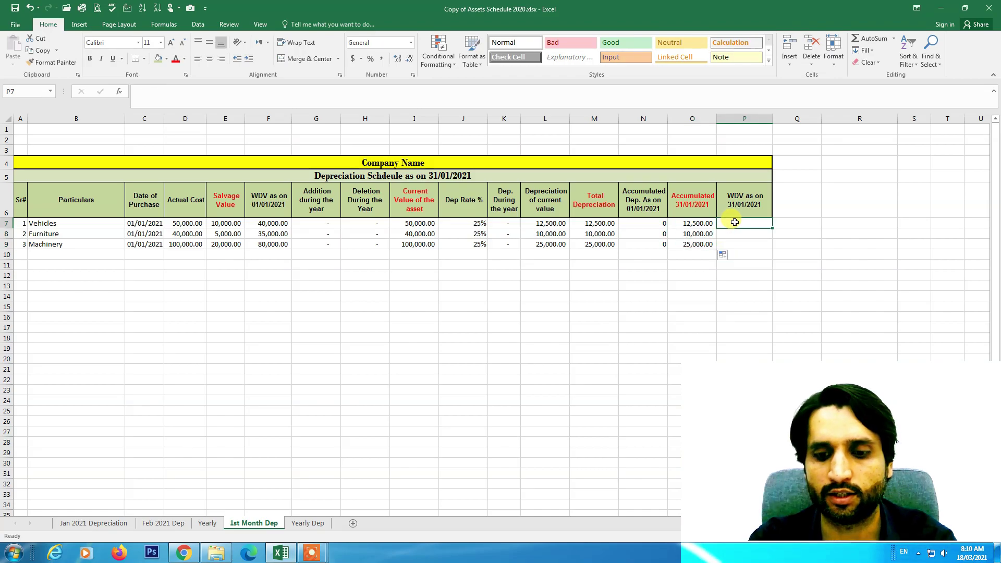
{"action": "type", "text": "="}
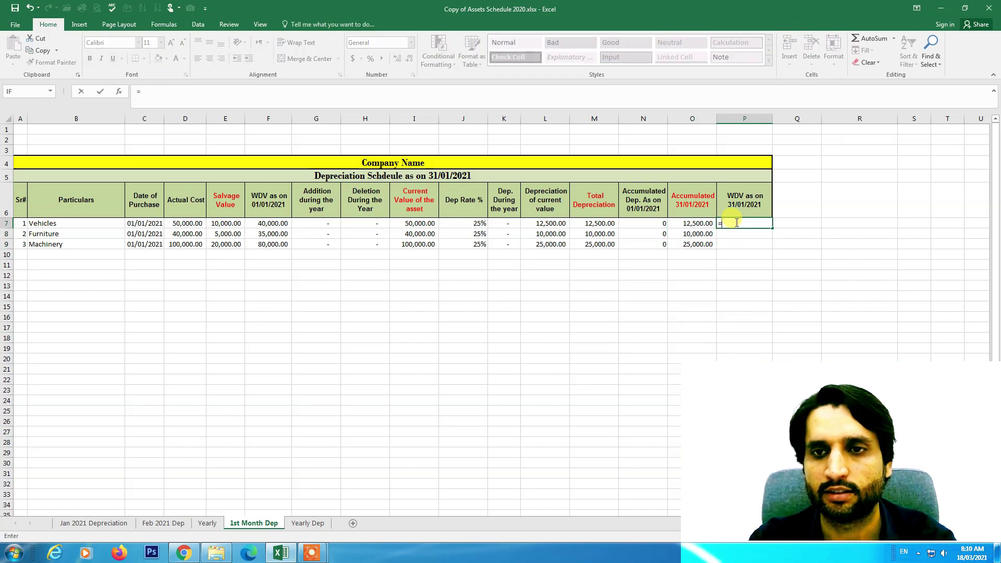
{"action": "left_click", "coordinate": [185, 223]}
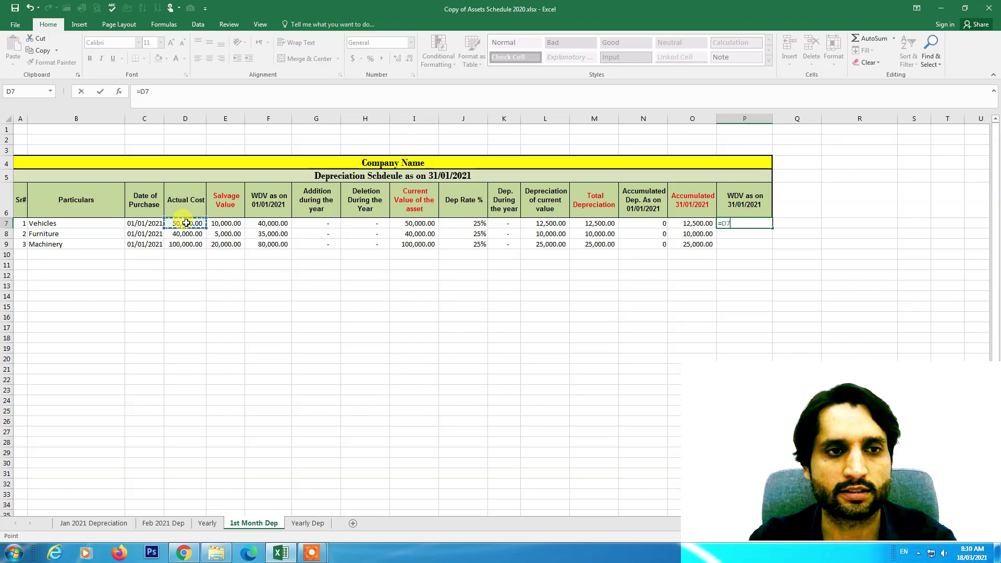
{"action": "type", "text": "-"}
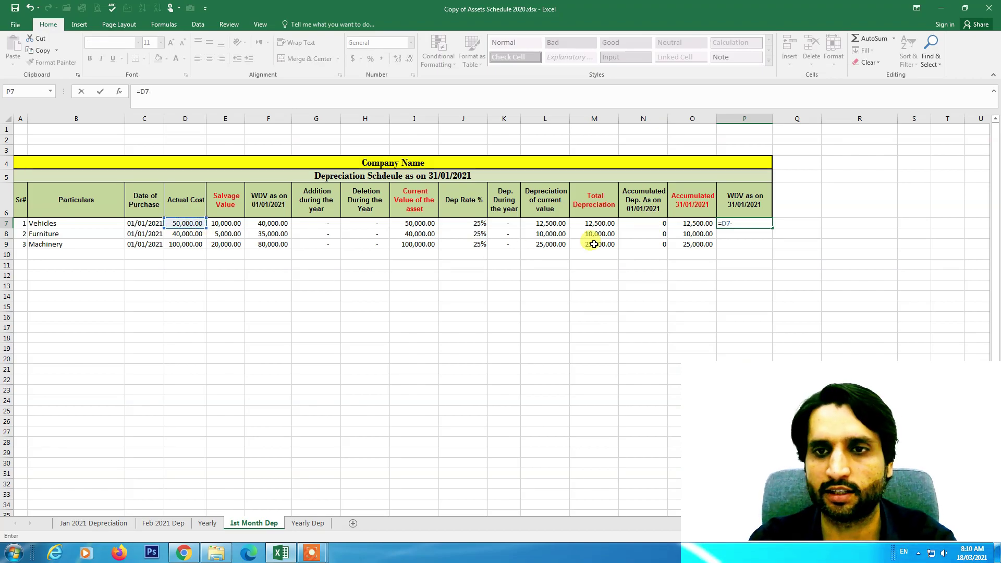
{"action": "left_click", "coordinate": [685, 223]}
{"action": "key", "text": "ctrl+Return"}
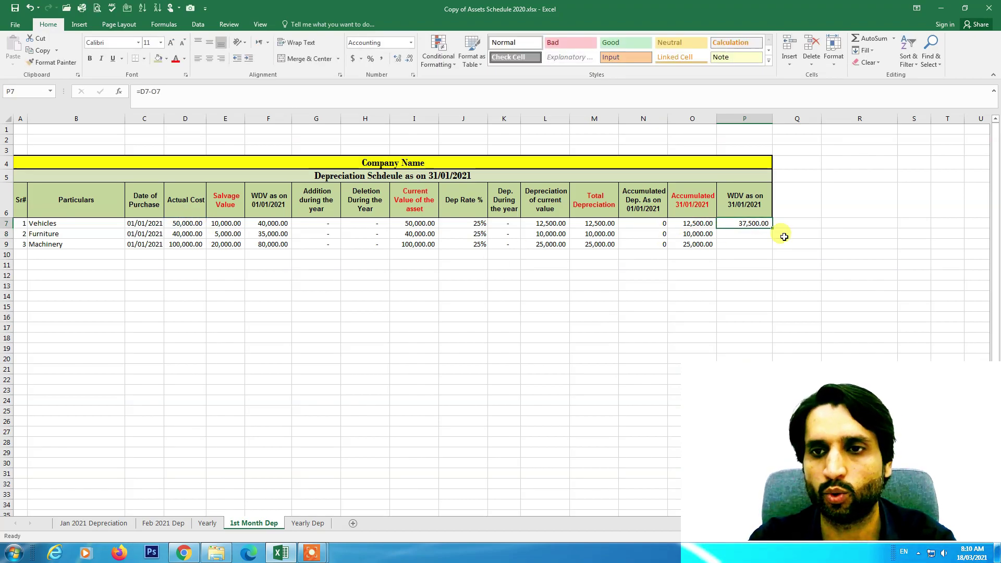
{"action": "left_click_drag", "start_coordinate": [774, 230], "coordinate": [773, 252]}
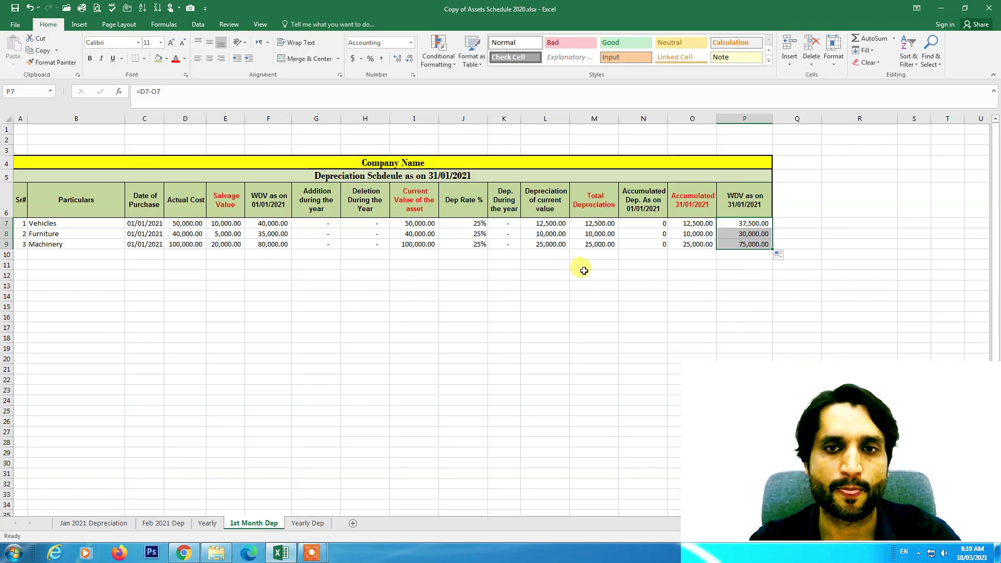
Convert the depreciation of current value in L7 to one month with =(J7*D7)/12*1 and fill it down to L9
{"action": "double_click", "coordinate": [546, 223]}
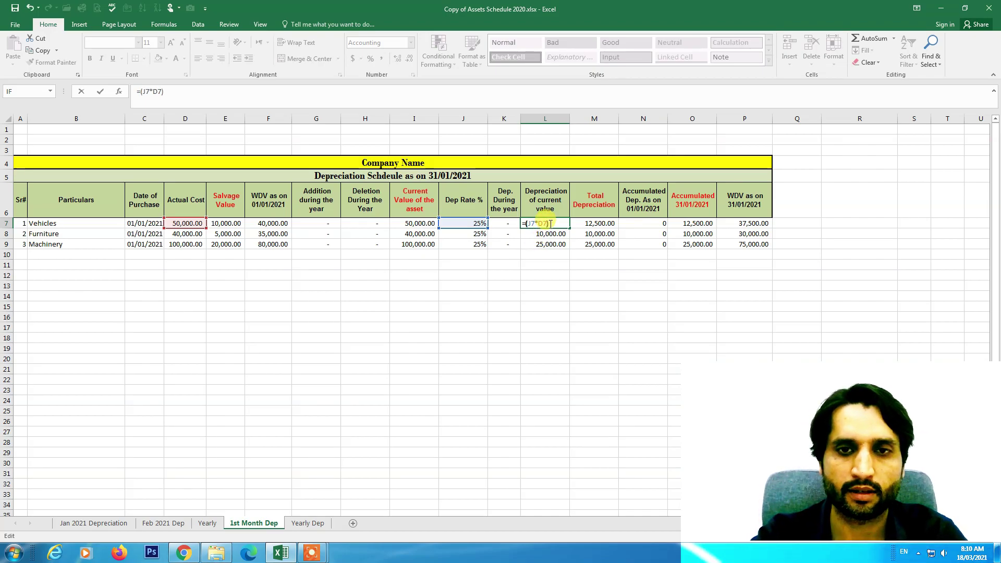
{"action": "type", "text": ")/"}
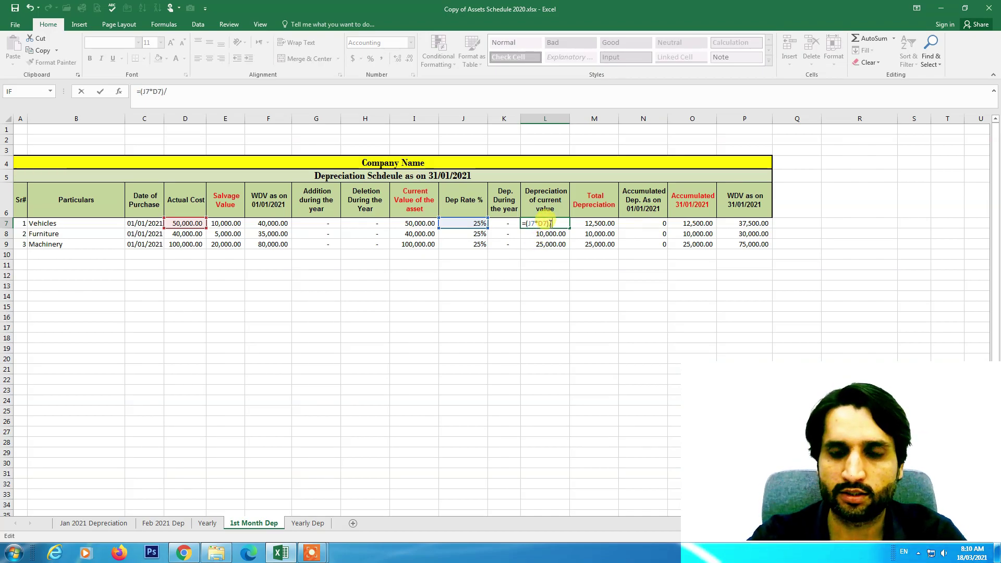
{"action": "type", "text": "12*"}
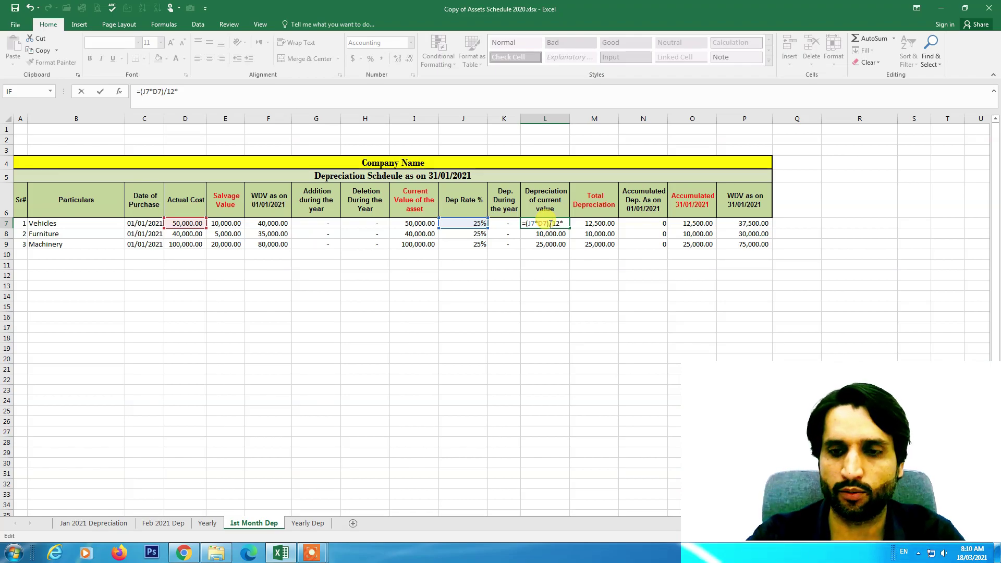
{"action": "type", "text": "1"}
{"action": "key", "text": "Return"}
{"action": "left_click", "coordinate": [553, 224]}
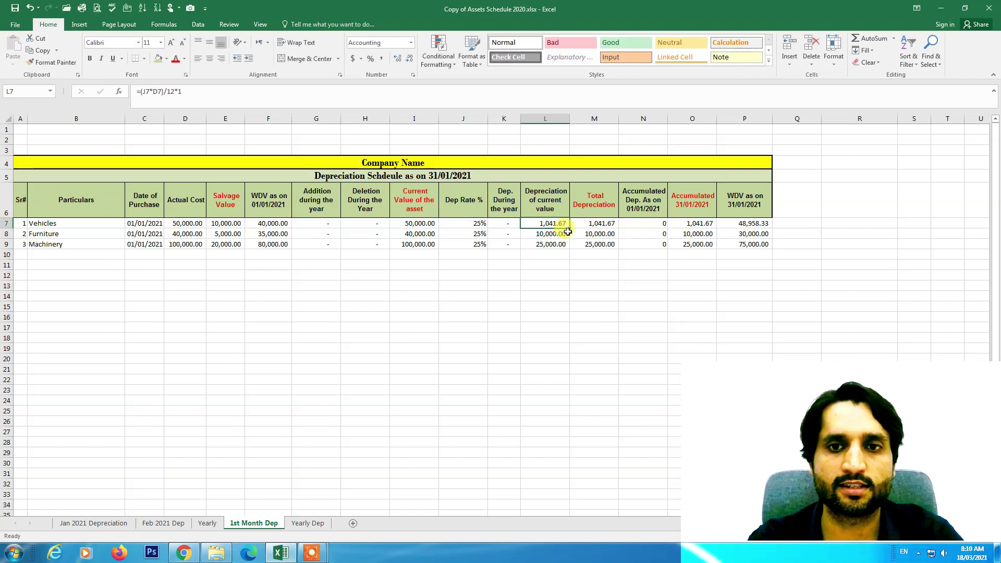
{"action": "left_click_drag", "start_coordinate": [569, 230], "coordinate": [557, 259]}
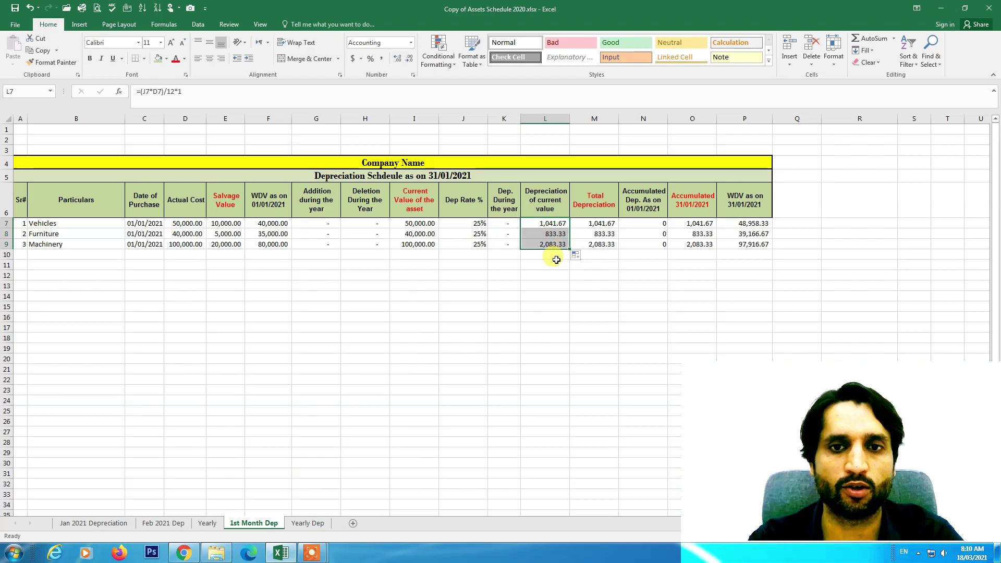
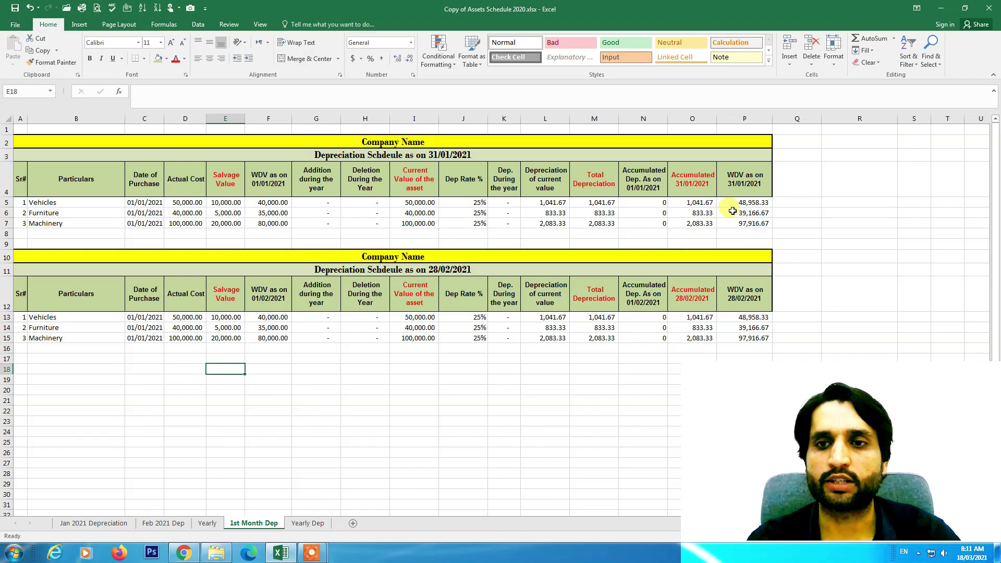
Copy the January closing WDV in P5:P7 and paste it as values into the February opening WDV cells F13:F15
{"action": "left_click_drag", "start_coordinate": [747, 316], "coordinate": [747, 337]}
{"action": "left_click_drag", "start_coordinate": [751, 203], "coordinate": [750, 223]}
{"action": "key", "text": "ctrl+c"}
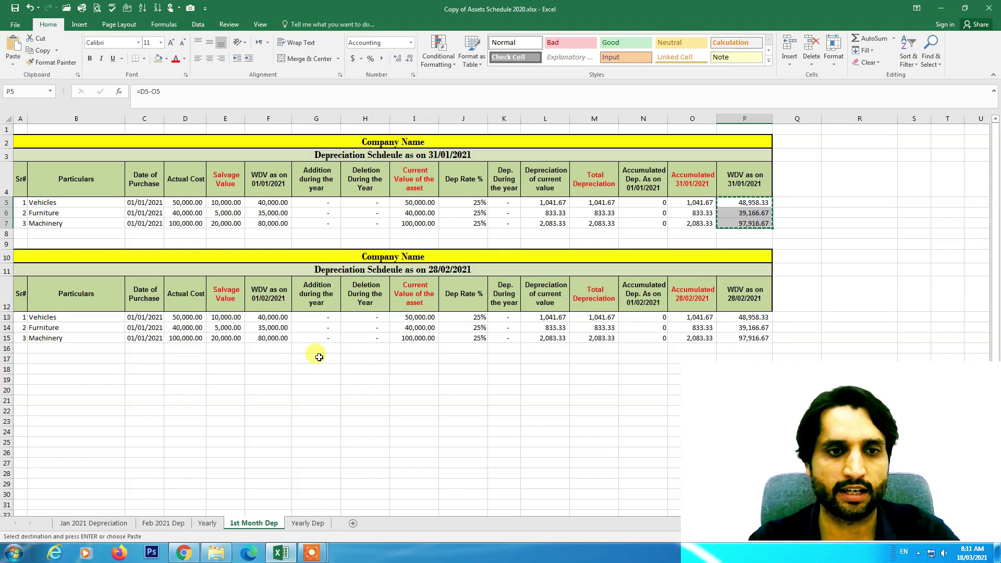
{"action": "left_click", "coordinate": [265, 317]}
{"action": "right_click", "coordinate": [265, 317]}
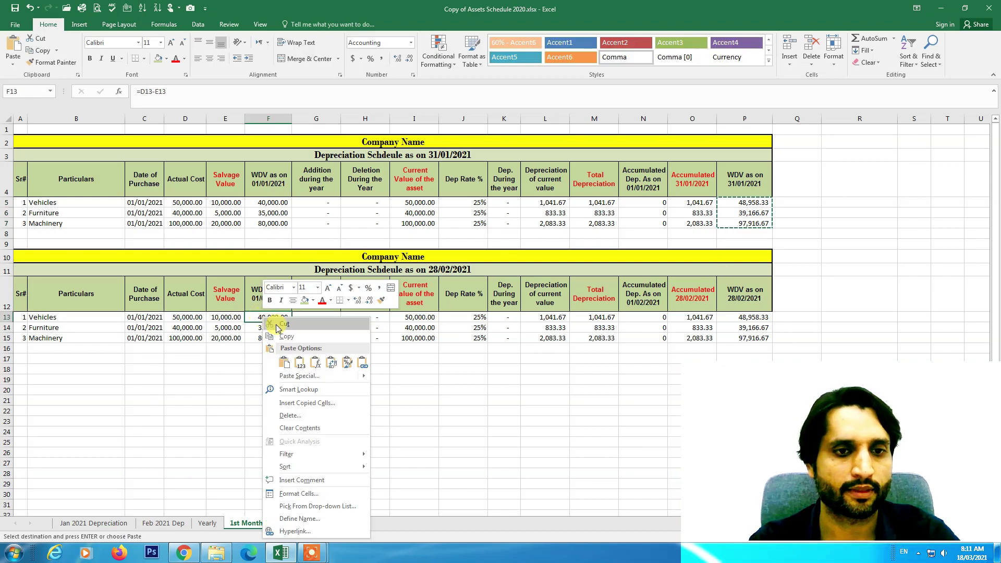
{"action": "left_click", "coordinate": [300, 360]}
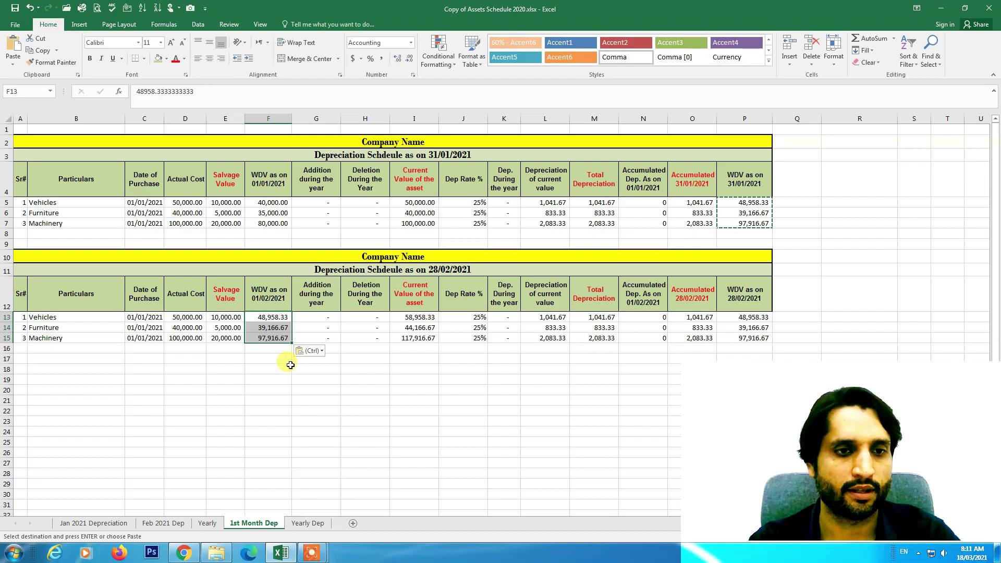
{"action": "left_click", "coordinate": [272, 368]}
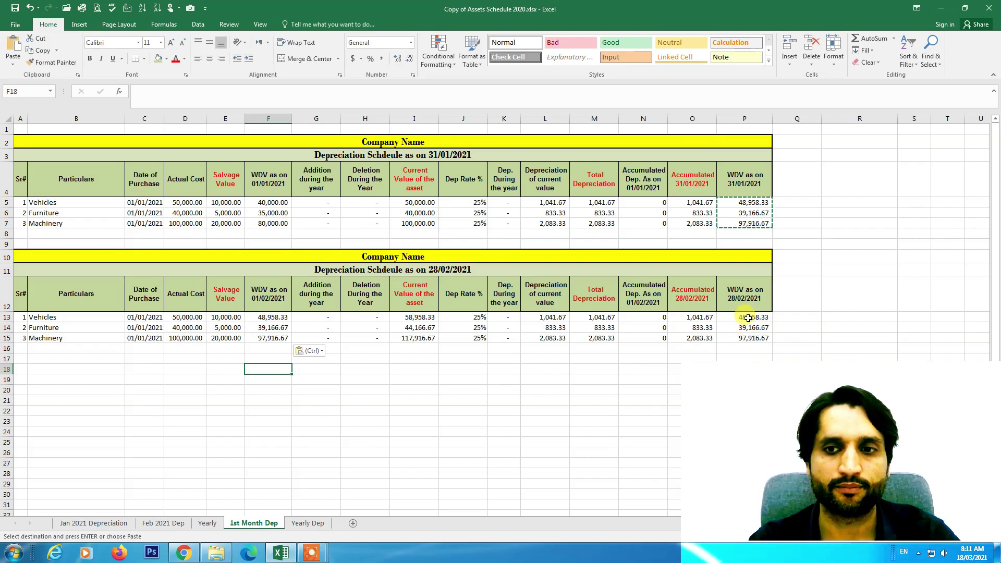
Remove the salvage value from the current value formula in I13, making it =F13+G13-H13, and fill it down to I15
{"action": "double_click", "coordinate": [413, 317]}
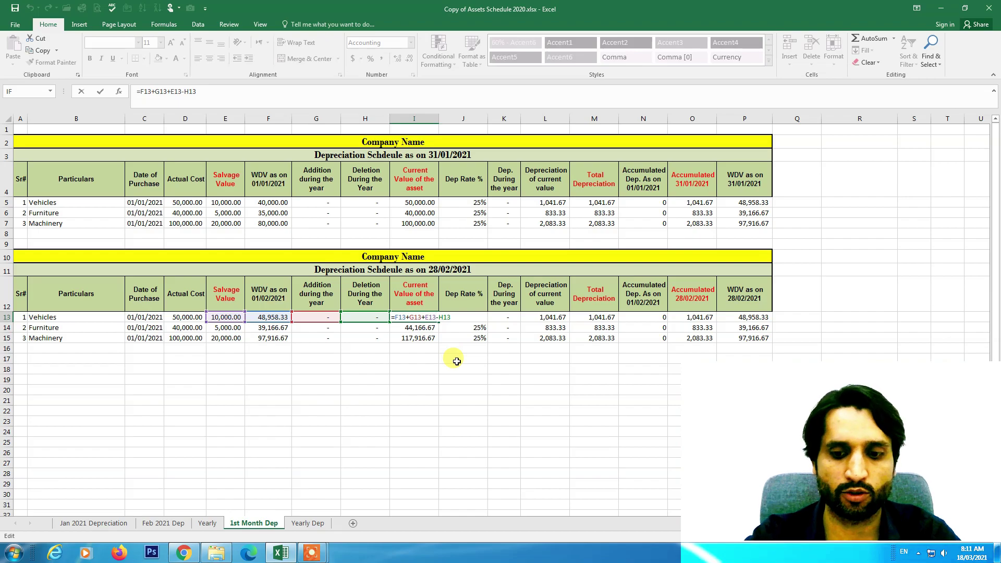
{"action": "key", "text": "BackSpace"}
{"action": "key", "text": "BackSpace"}
{"action": "key", "text": "BackSpace"}
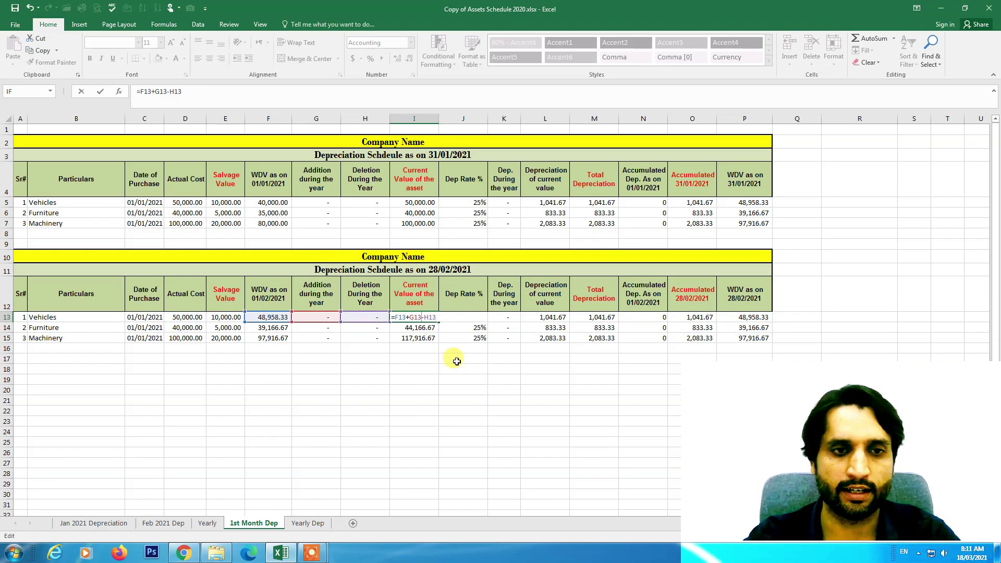
{"action": "key", "text": "ctrl+Return"}
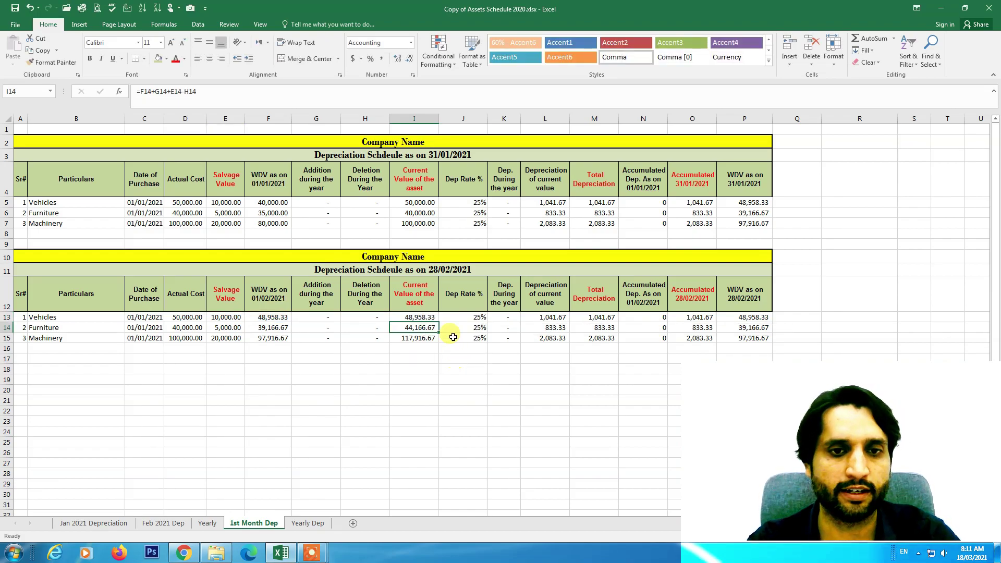
{"action": "left_click_drag", "start_coordinate": [437, 324], "coordinate": [438, 341]}
{"action": "left_click", "coordinate": [422, 379]}
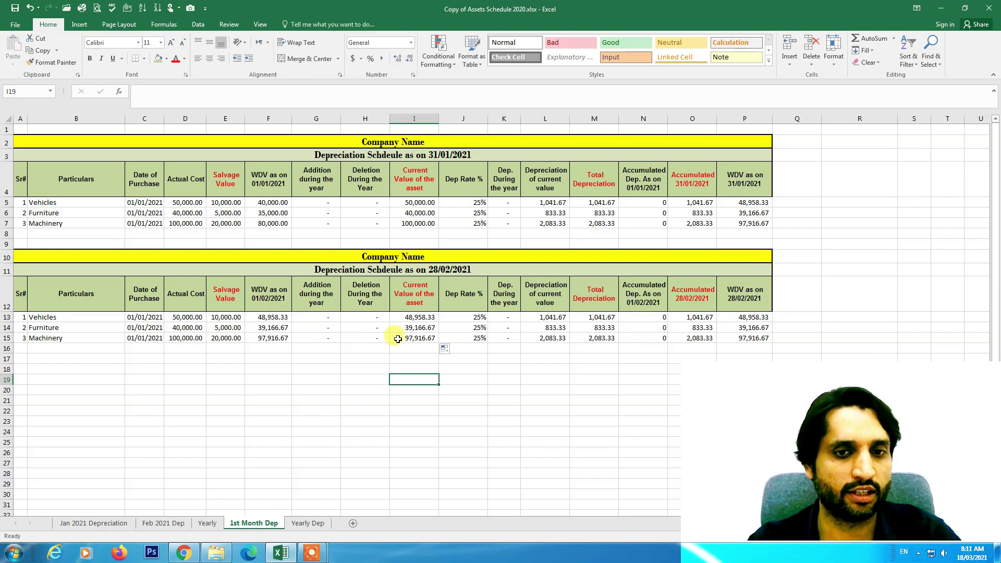
Compare the February current values with the actual costs, opening WDV and January closing WDV, and inspect the depreciation formula in L13
{"action": "left_click_drag", "start_coordinate": [412, 317], "coordinate": [414, 338]}
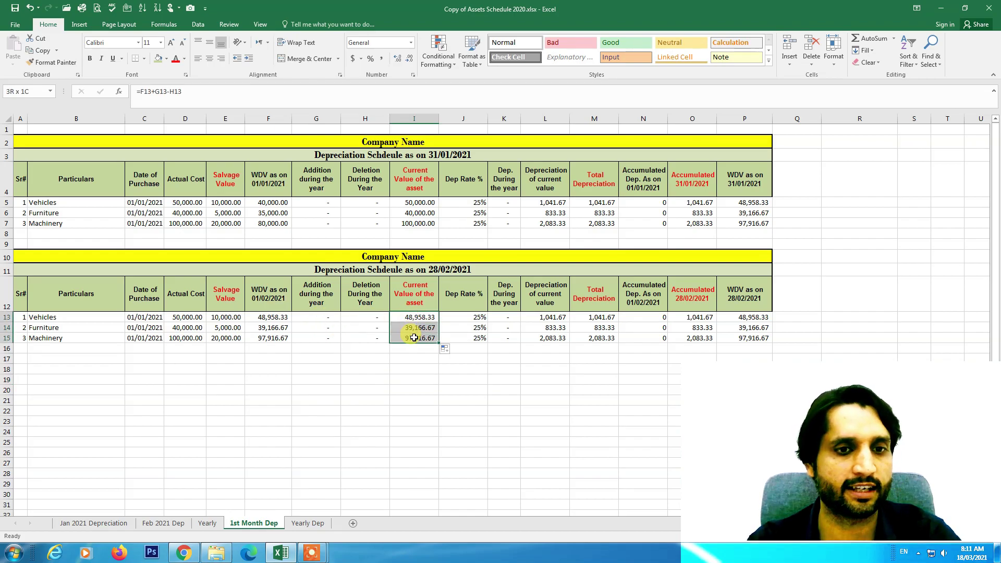
{"action": "left_click_drag", "start_coordinate": [230, 318], "coordinate": [193, 337]}
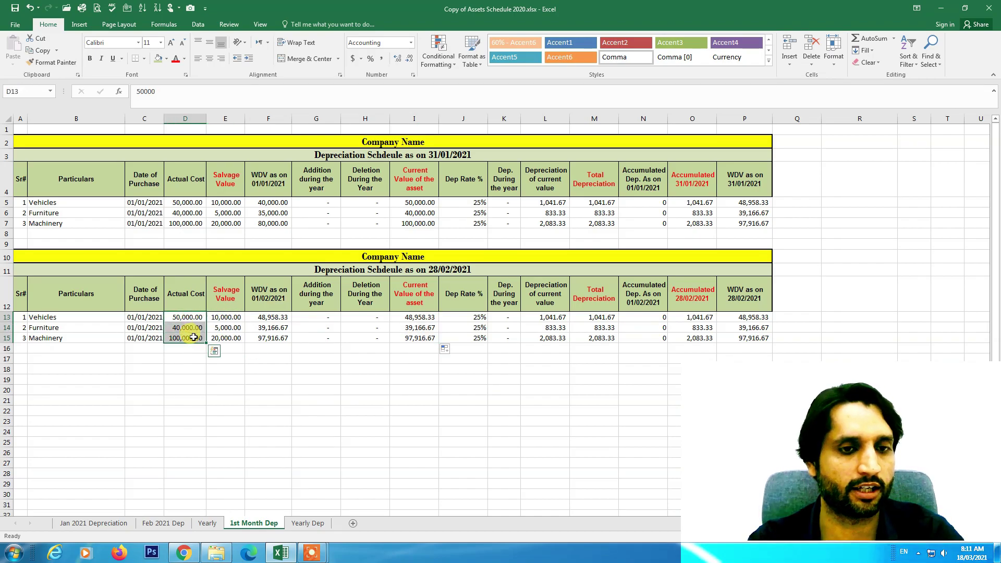
{"action": "left_click_drag", "start_coordinate": [268, 317], "coordinate": [275, 337]}
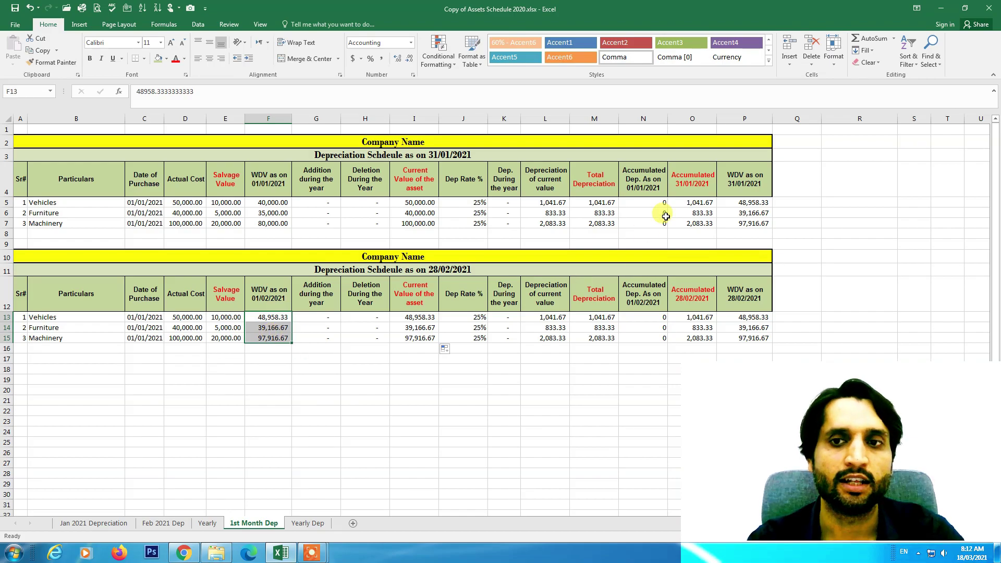
{"action": "left_click_drag", "start_coordinate": [744, 203], "coordinate": [746, 224]}
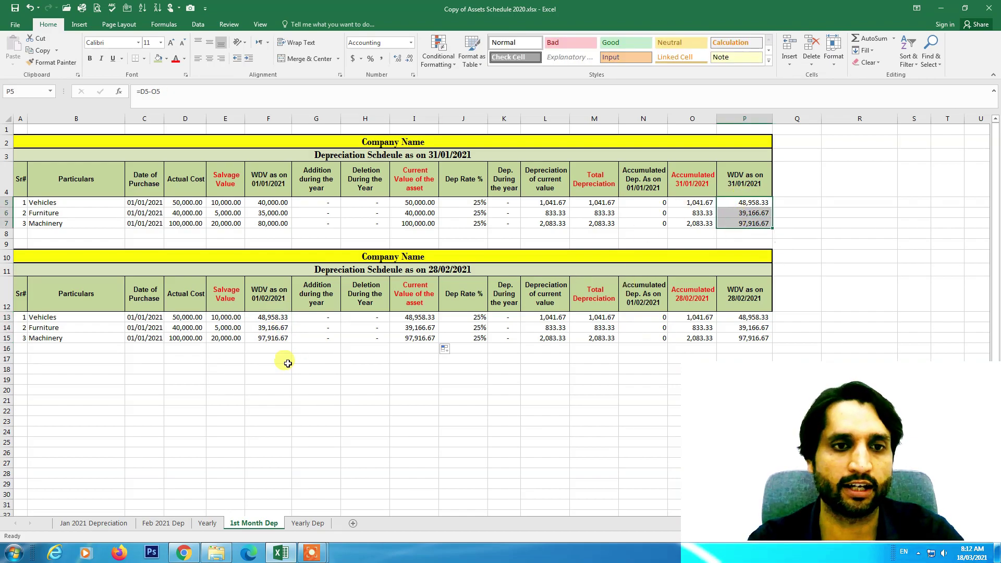
{"action": "left_click", "coordinate": [267, 318]}
{"action": "left_click_drag", "start_coordinate": [267, 318], "coordinate": [267, 337]}
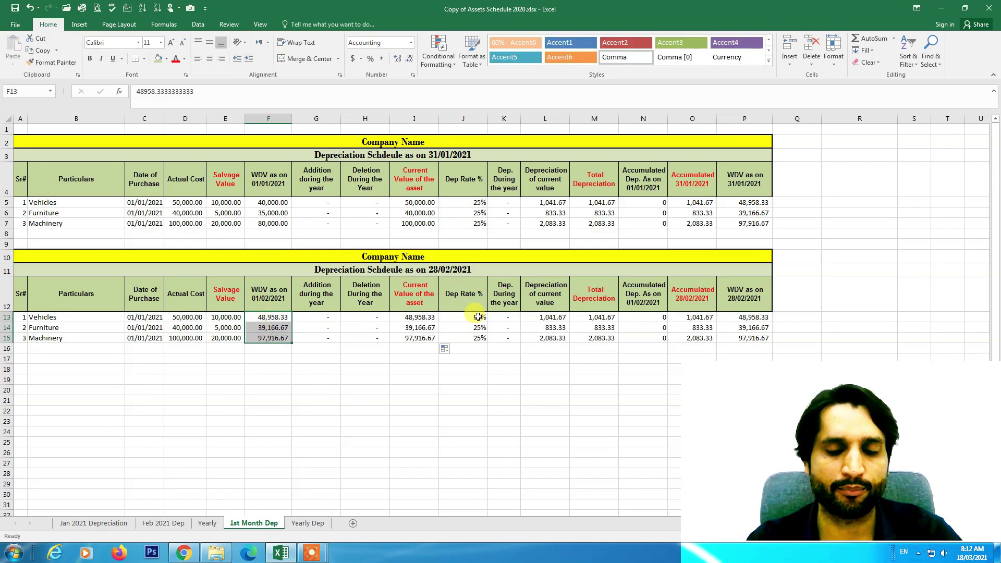
{"action": "double_click", "coordinate": [543, 316]}
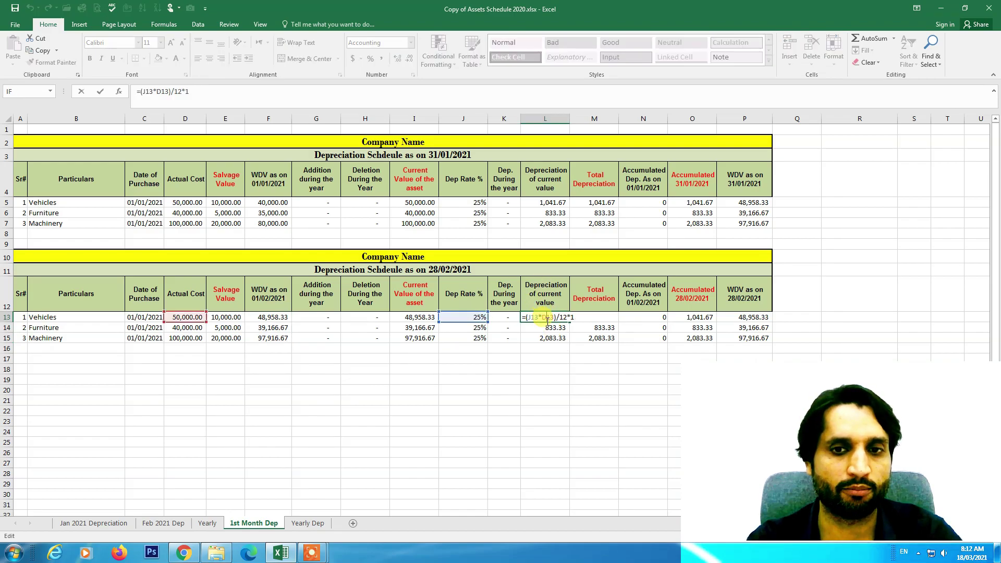
{"action": "key", "text": "Escape"}
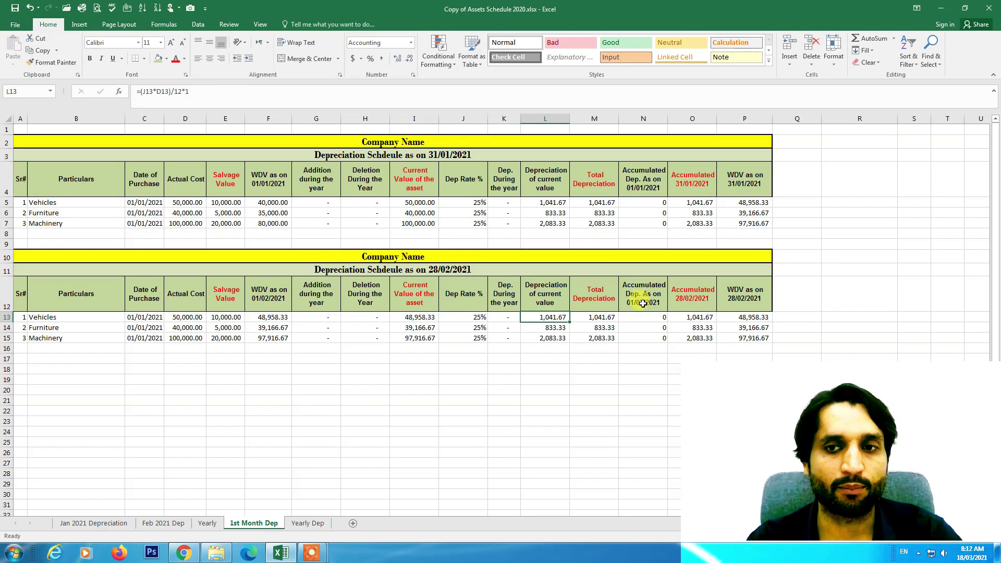
Copy the January closing accumulated depreciation in O5:O7 and paste it as values into the February opening cells N13:N15
{"action": "left_click", "coordinate": [693, 203]}
{"action": "left_click_drag", "start_coordinate": [717, 208], "coordinate": [693, 226]}
{"action": "key", "text": "ctrl+c"}
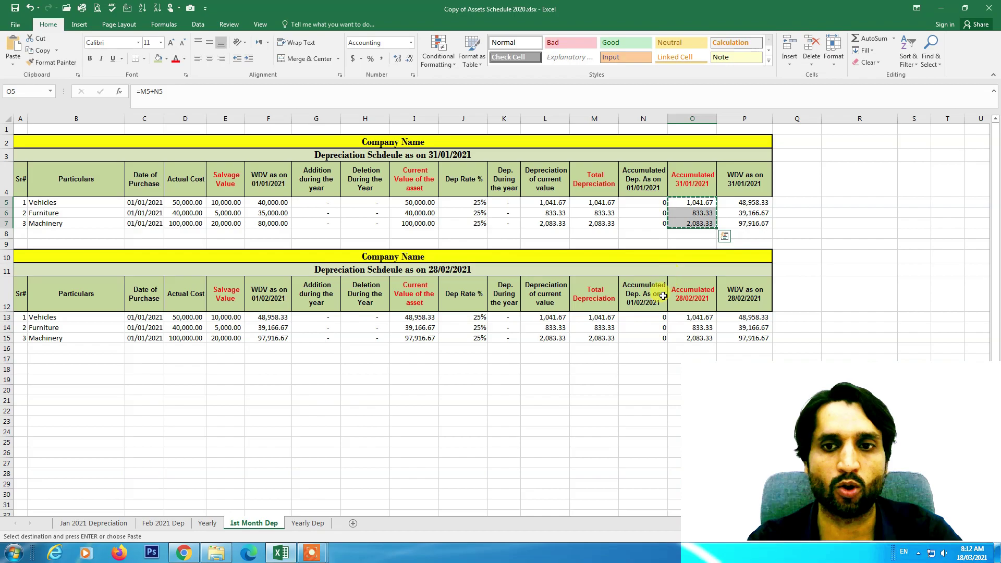
{"action": "right_click", "coordinate": [636, 318]}
{"action": "left_click", "coordinate": [672, 360]}
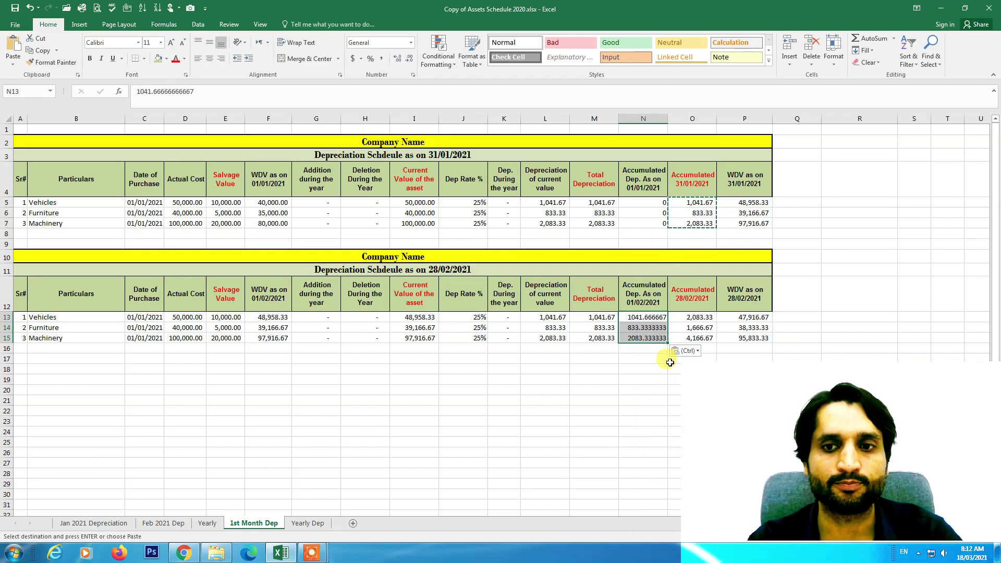
Check the closing accumulated depreciation formula =M13+N13 in O13 and fill it down to O15
{"action": "double_click", "coordinate": [695, 317]}
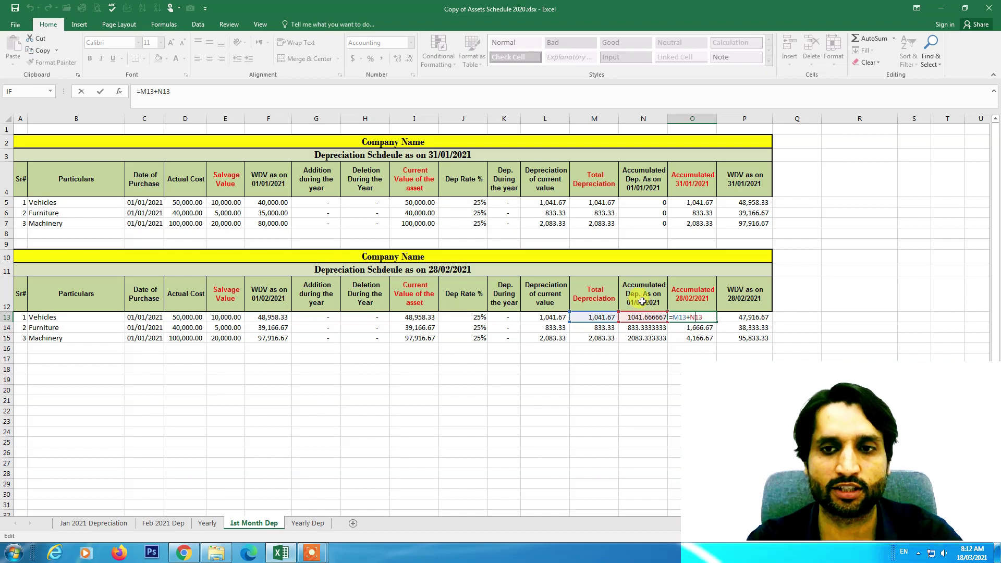
{"action": "key", "text": "Return"}
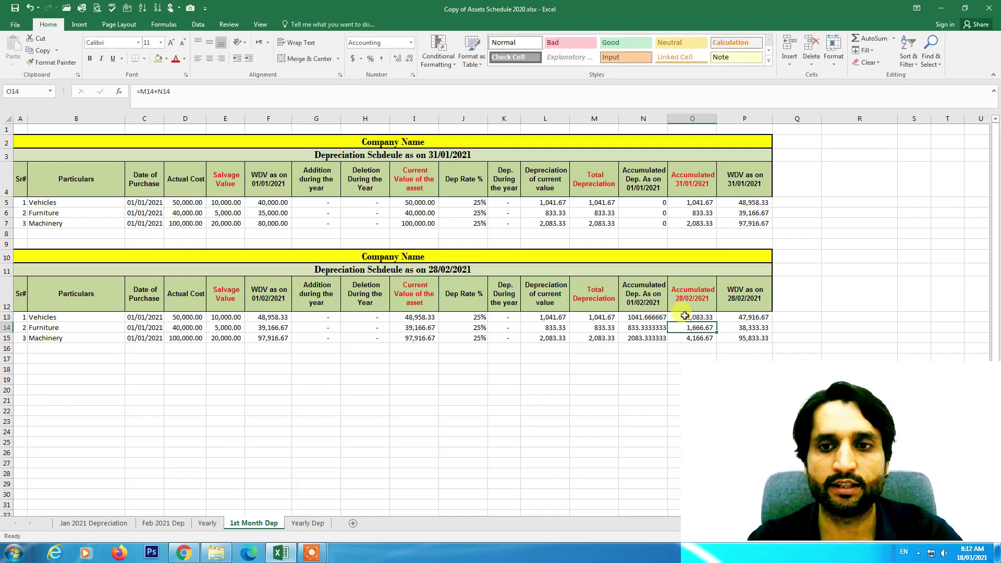
{"action": "left_click", "coordinate": [710, 318]}
{"action": "left_click_drag", "start_coordinate": [718, 324], "coordinate": [718, 341]}
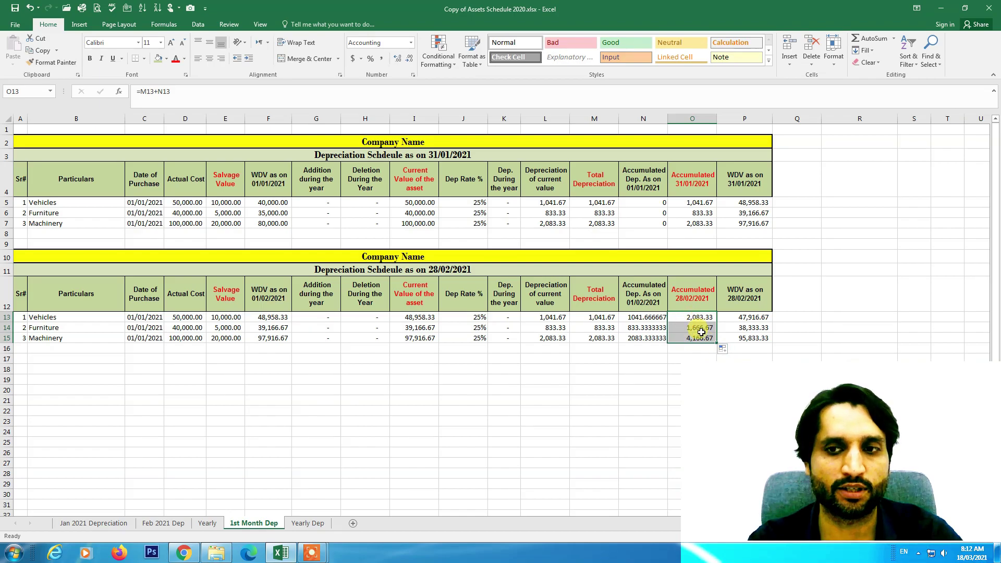
Calculate the February closing WDV for Vehicles in P13 with =D13-O13
{"action": "left_click", "coordinate": [746, 319]}
{"action": "type", "text": "=D13-O13"}
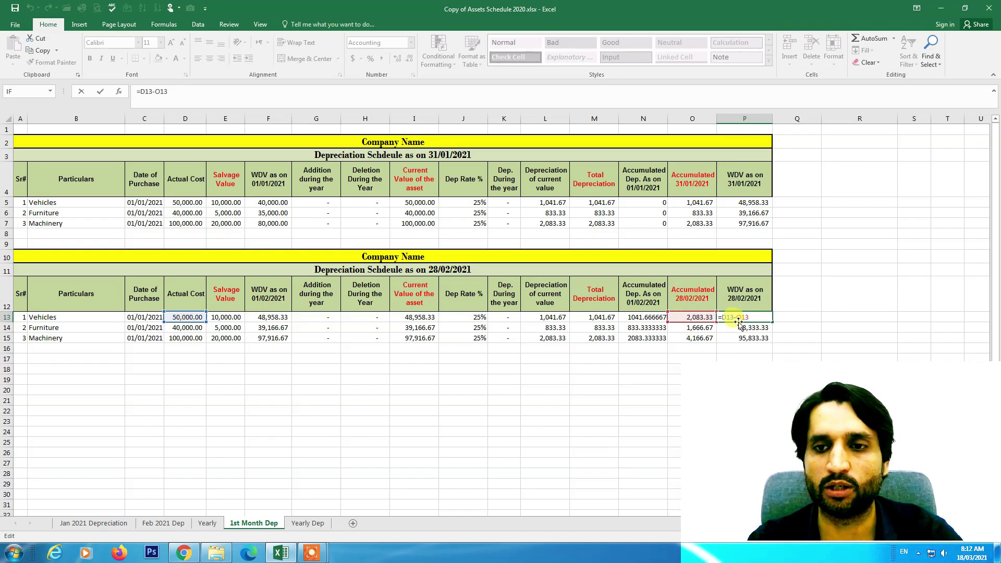
{"action": "key", "text": "Return"}
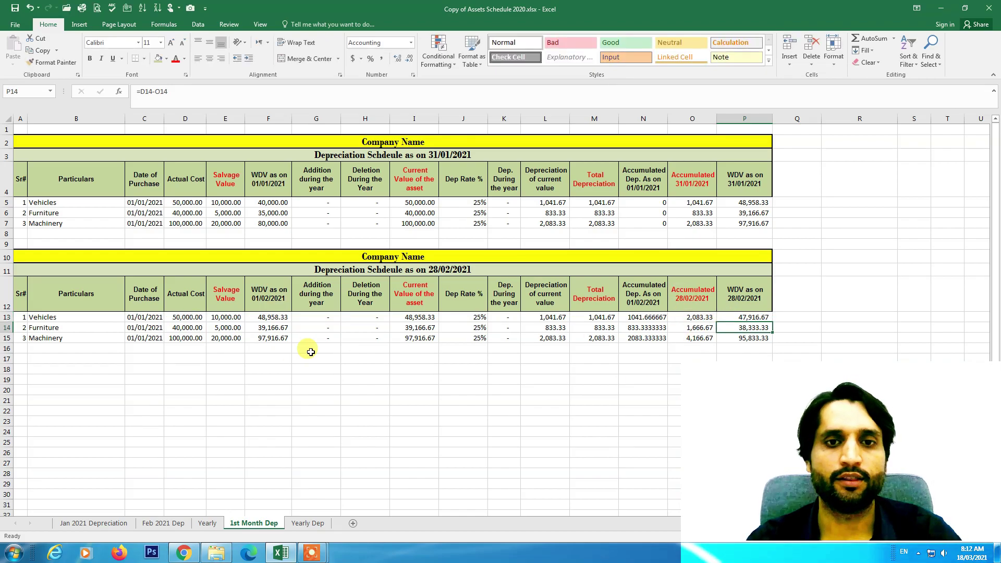
Copy the whole February schedule in A10:P15 and paste it below, starting at A18
{"action": "scroll", "coordinate": [311, 352], "scroll_direction": "down", "scroll_amount": 2}
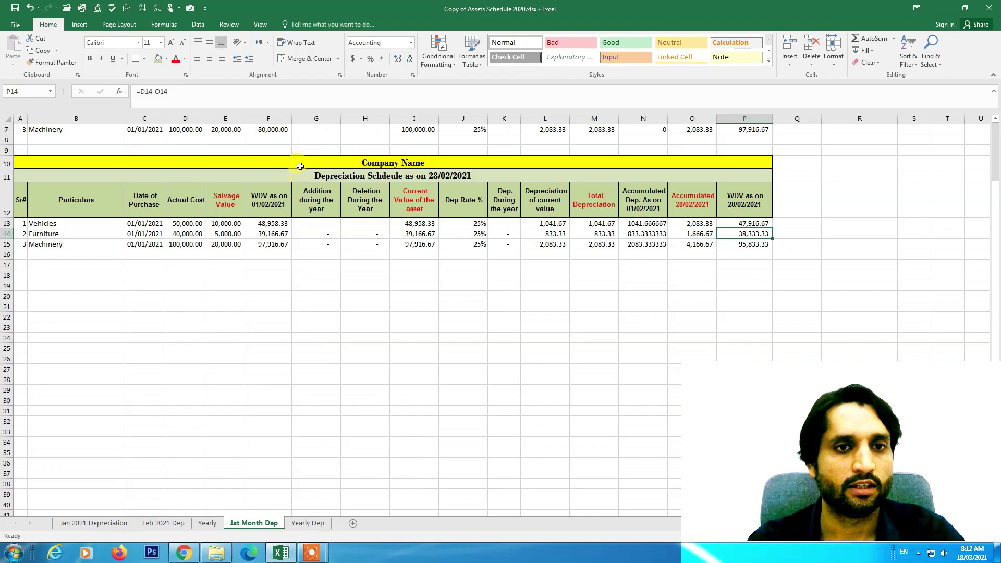
{"action": "left_click_drag", "start_coordinate": [300, 165], "coordinate": [313, 243]}
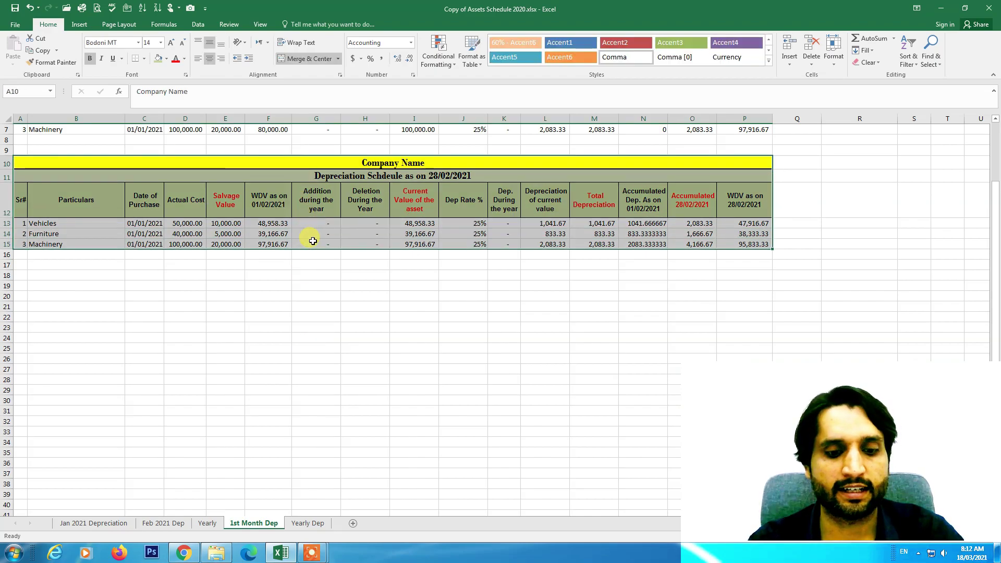
{"action": "key", "text": "ctrl+c"}
{"action": "scroll", "coordinate": [294, 273], "scroll_direction": "down", "scroll_amount": 1}
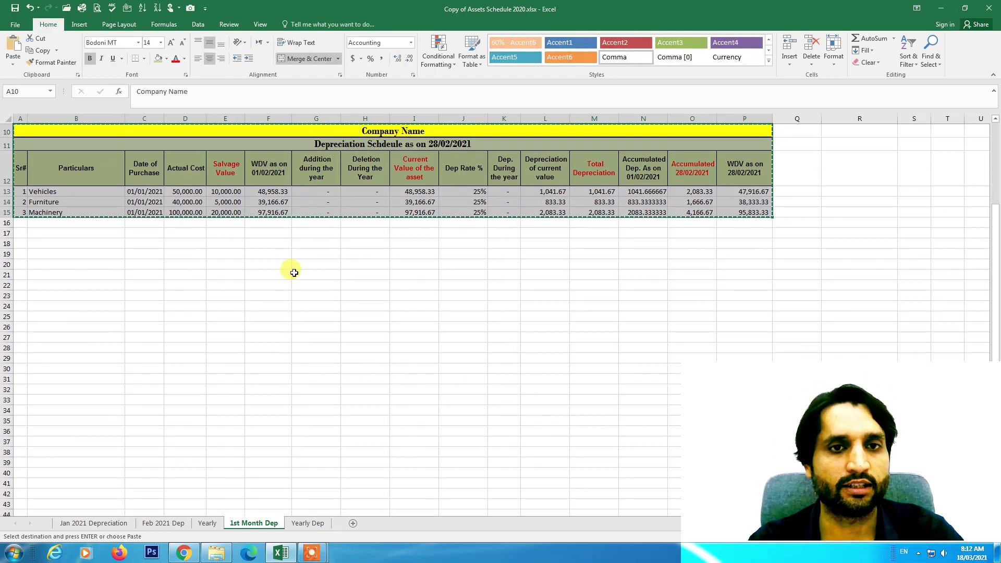
{"action": "left_click", "coordinate": [20, 243]}
{"action": "key", "text": "Return"}
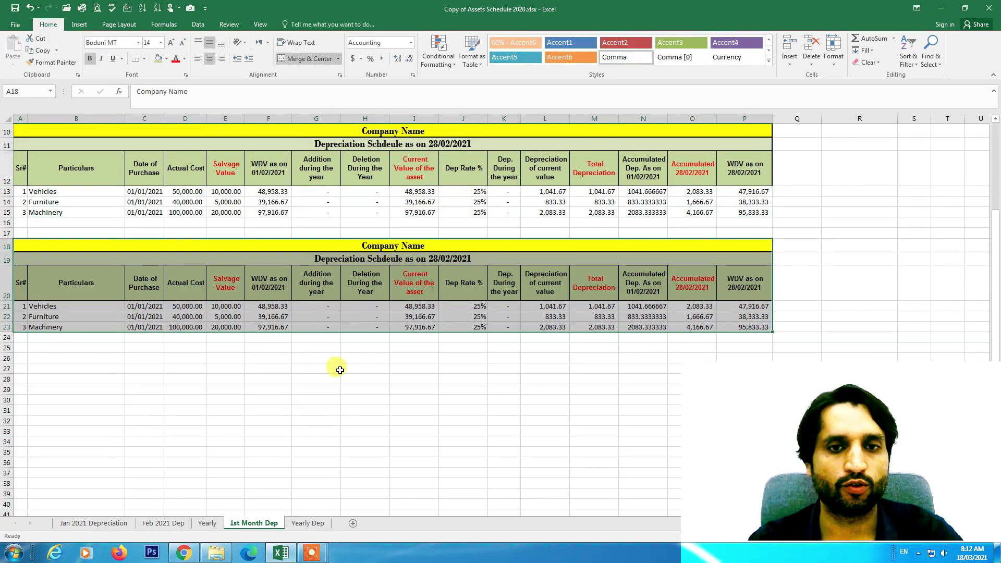
{"action": "left_click", "coordinate": [336, 368]}
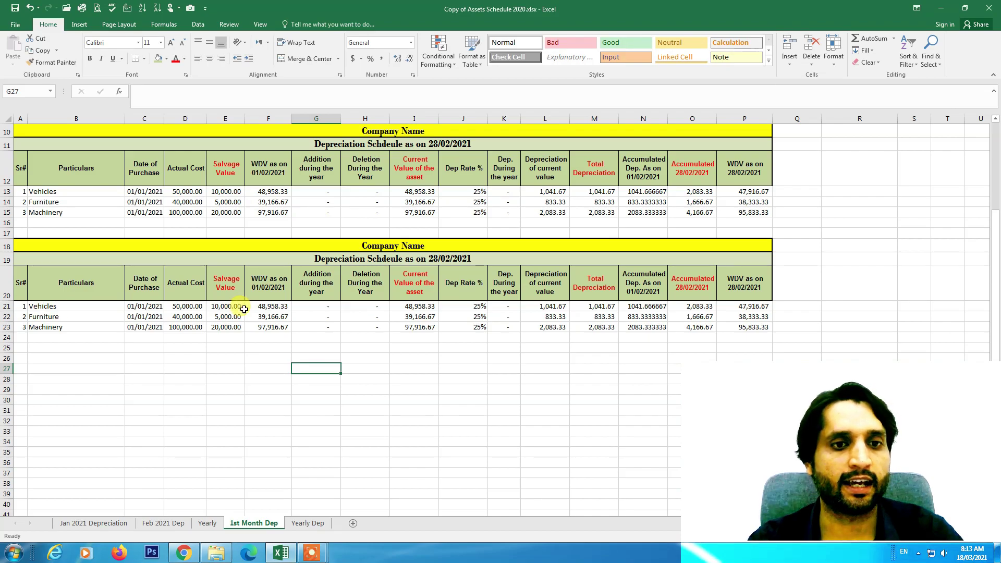
Enter 50000 as the Vehicles addition in G21, fit column K to its contents and check the formula in K21
{"action": "left_click", "coordinate": [322, 310]}
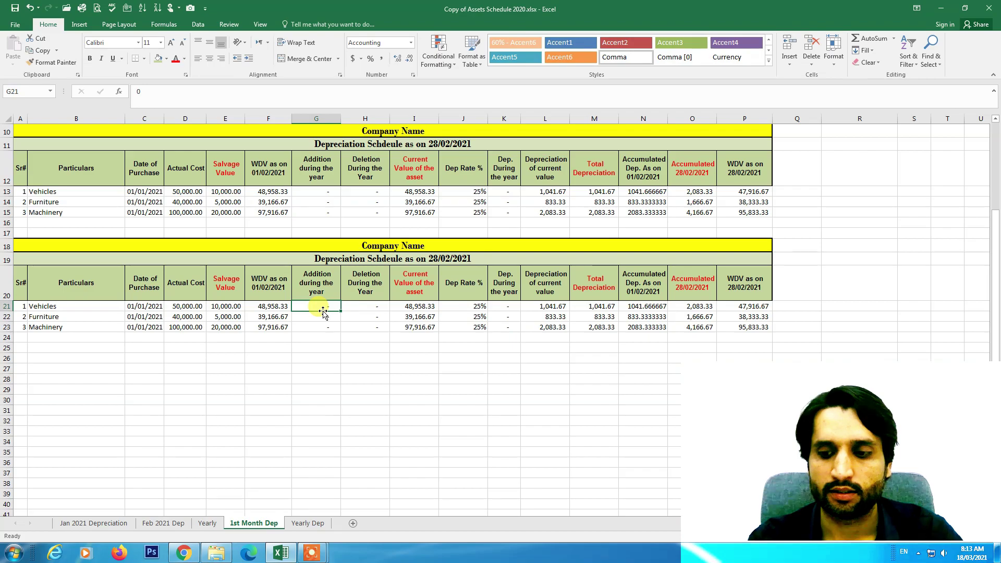
{"action": "type", "text": "50000"}
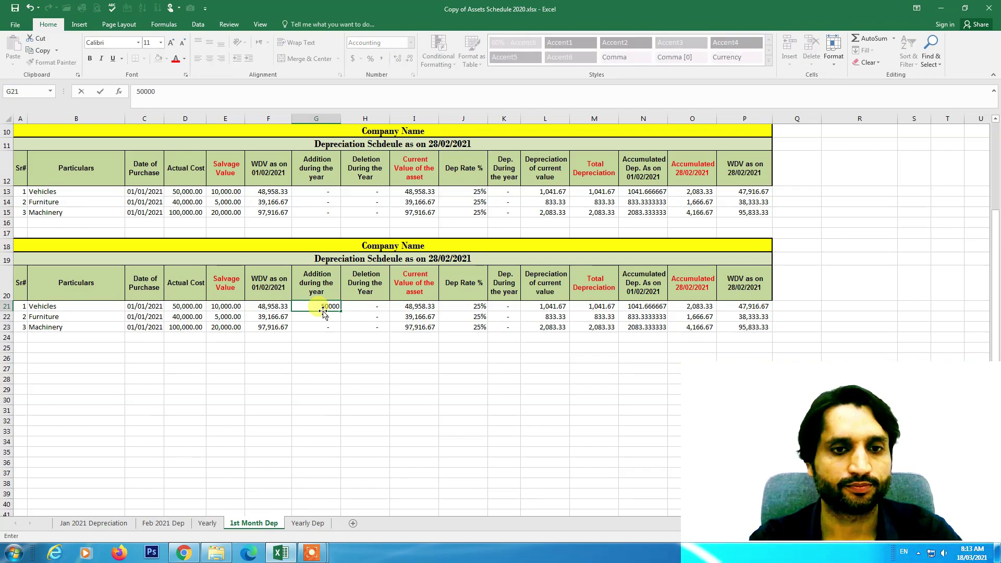
{"action": "key", "text": "Return"}
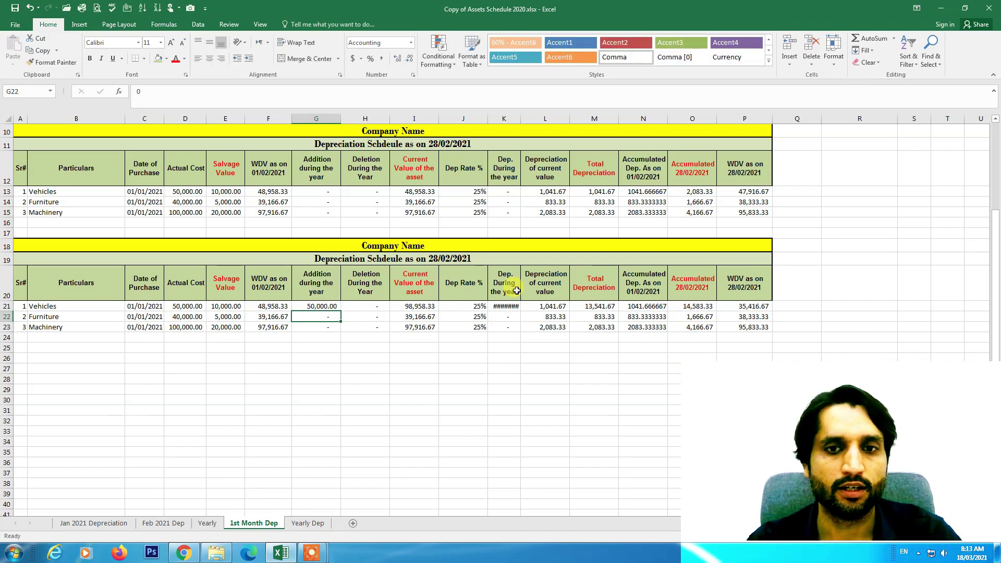
{"action": "double_click", "coordinate": [520, 119]}
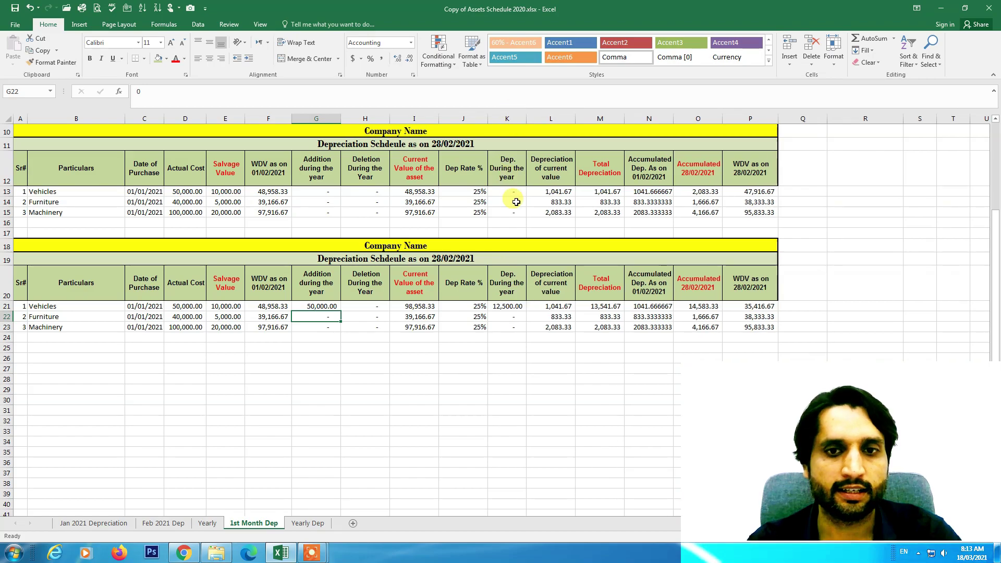
{"action": "double_click", "coordinate": [505, 308]}
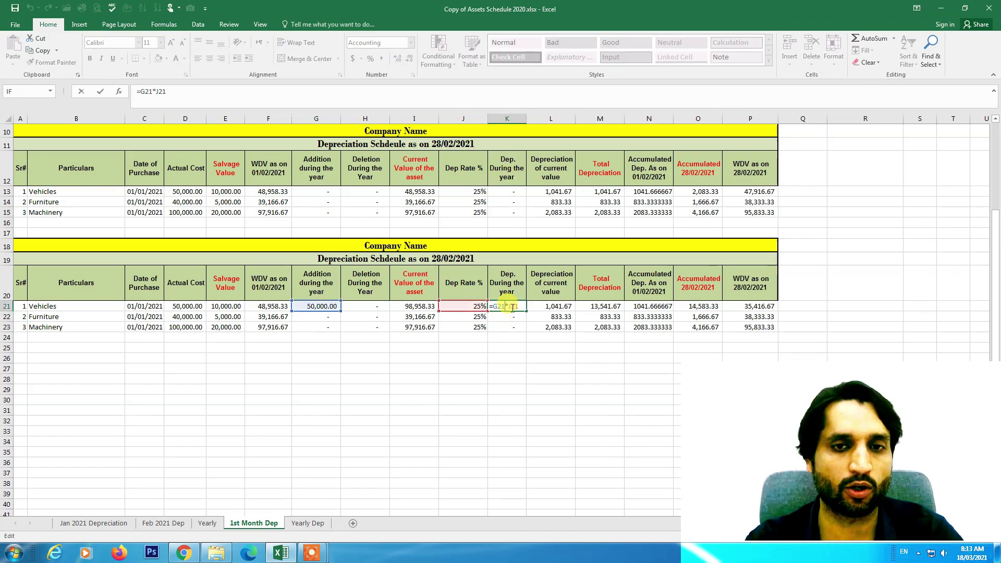
{"action": "key", "text": "Escape"}
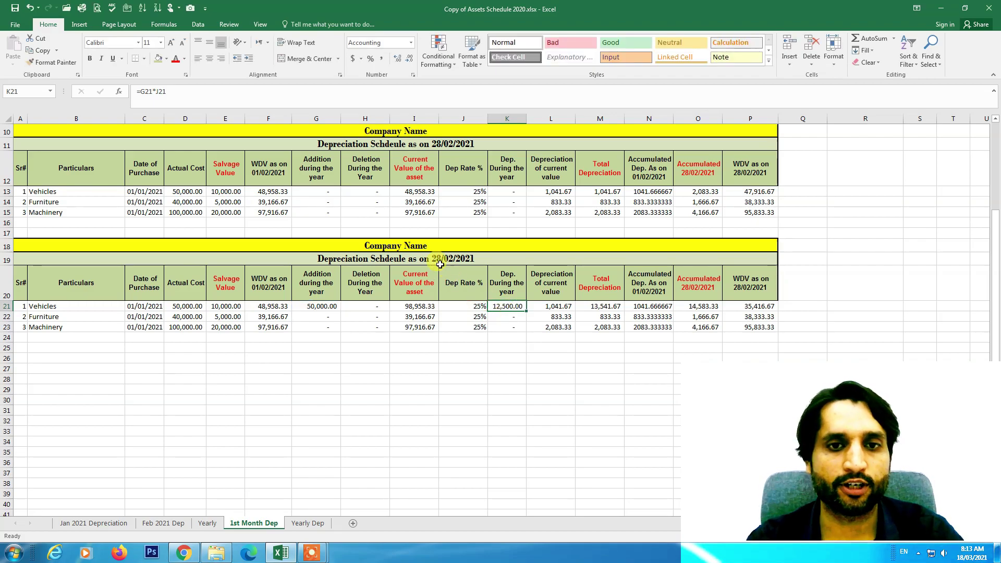
Change the date in the copied schedule's title in row 19 to 31/03/2021
{"action": "double_click", "coordinate": [433, 258]}
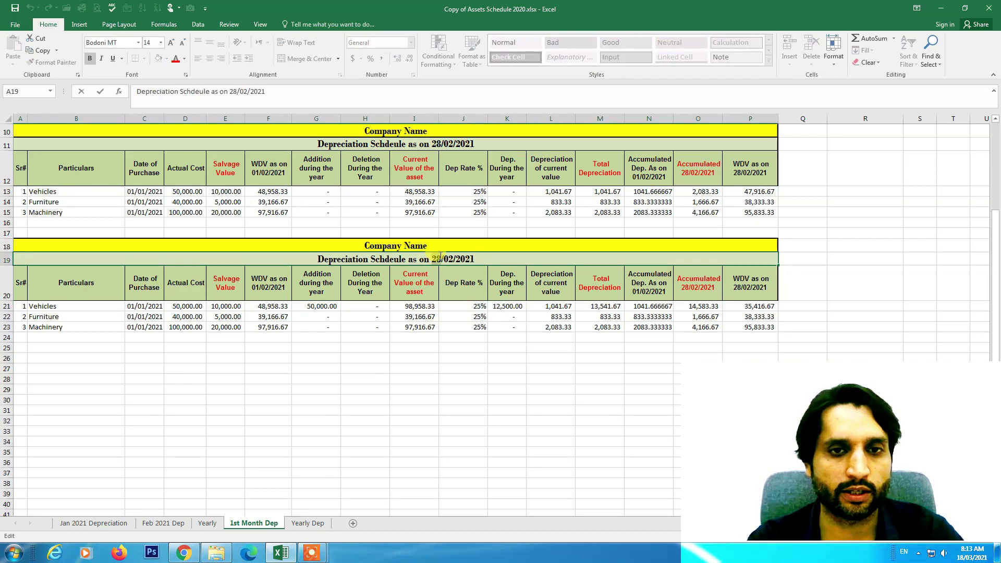
{"action": "type", "text": "31/"}
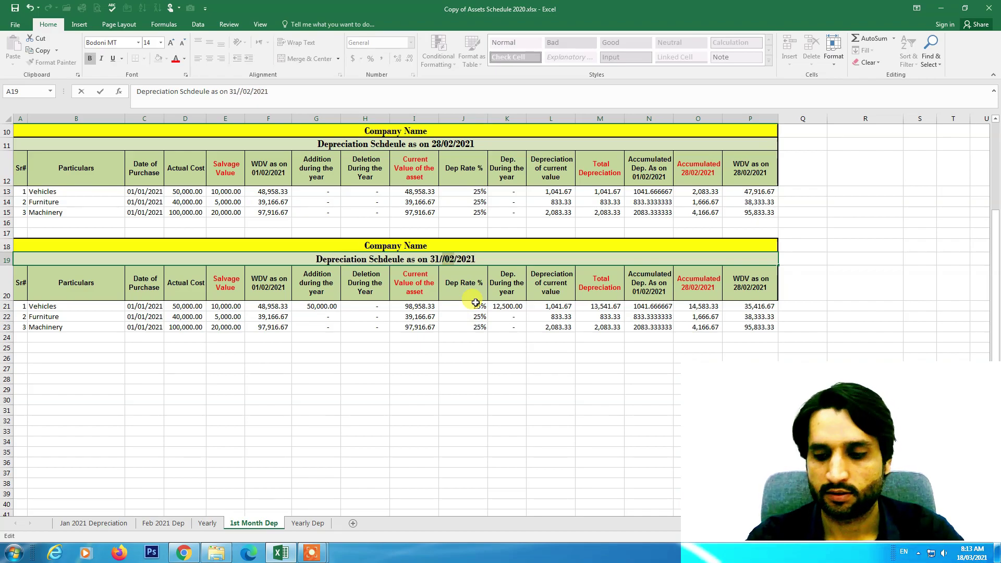
{"action": "type", "text": "03"}
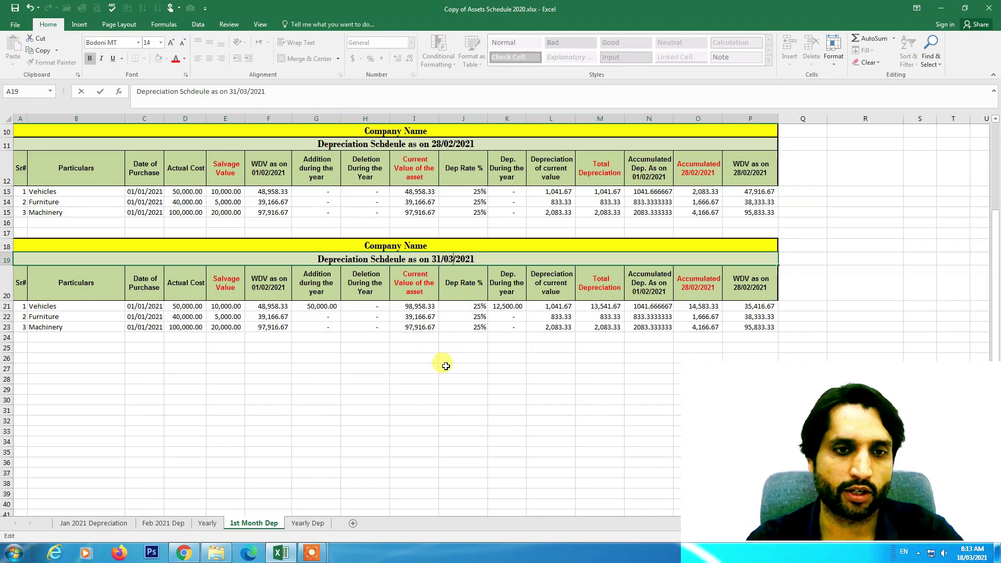
{"action": "left_click", "coordinate": [311, 318]}
Change the Vehicles addition depreciation formula in K21 to the one-month calculation =(G21*J21)/12*1
{"action": "left_click", "coordinate": [312, 308]}
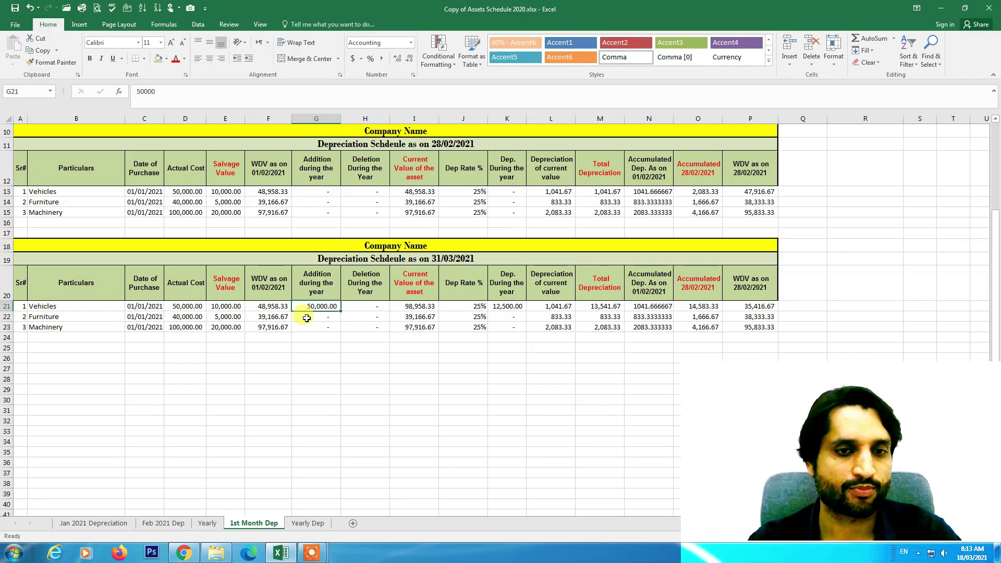
{"action": "double_click", "coordinate": [498, 307]}
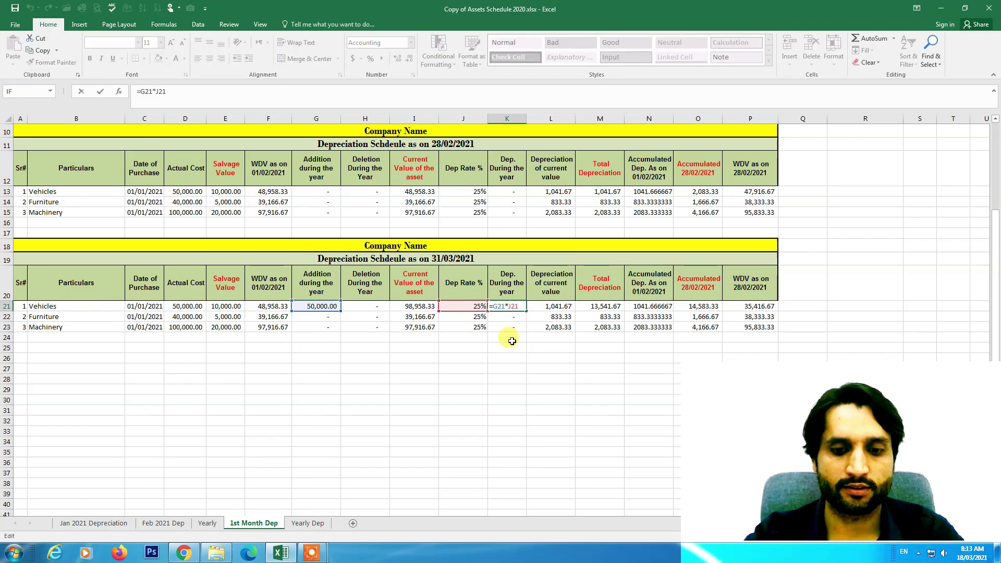
{"action": "type", "text": "("}
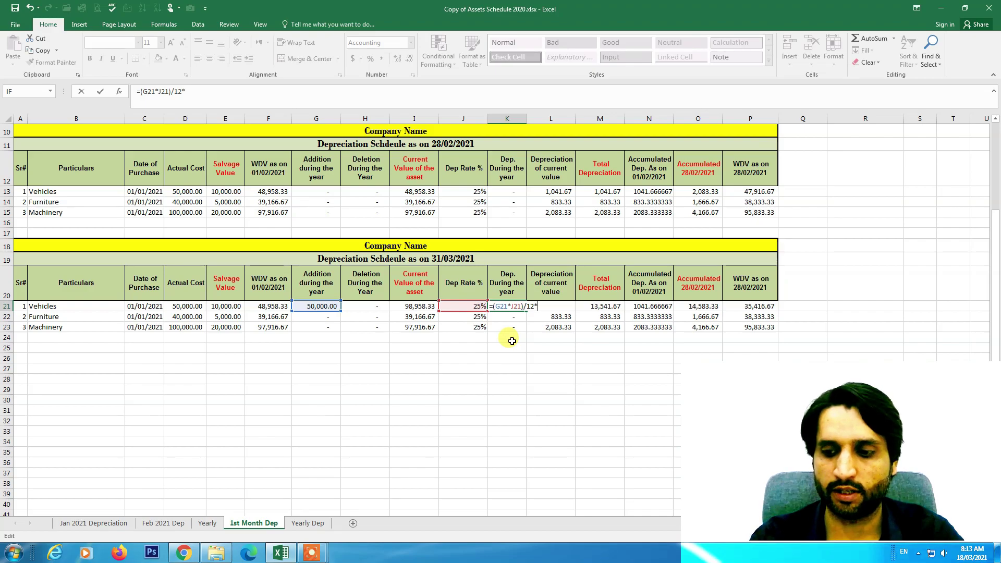
{"action": "key", "text": "Return"}
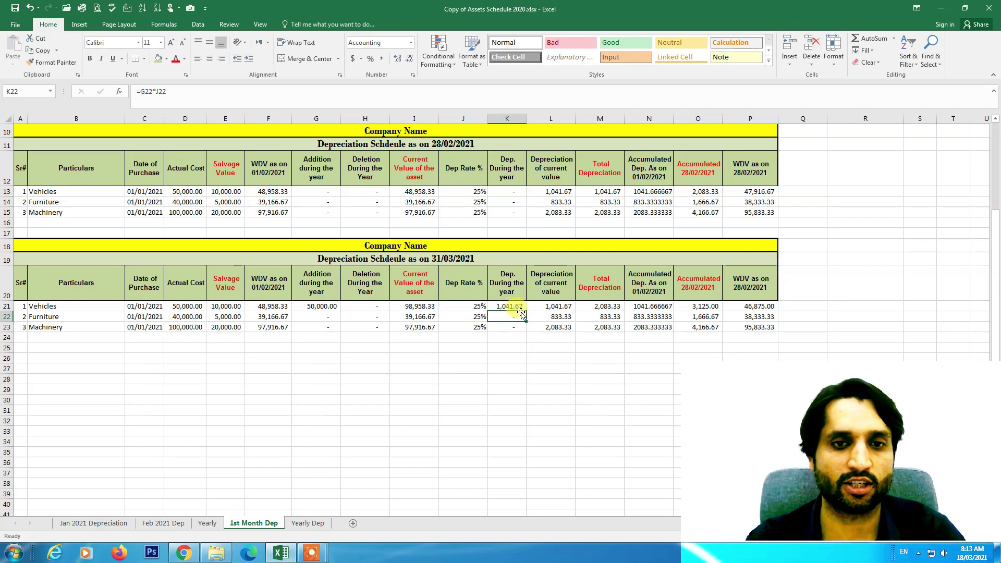
Check the March Vehicles formulas for current value, addition depreciation, current-value depreciation and total depreciation in I21, K21, L21 and M21
{"action": "double_click", "coordinate": [421, 305]}
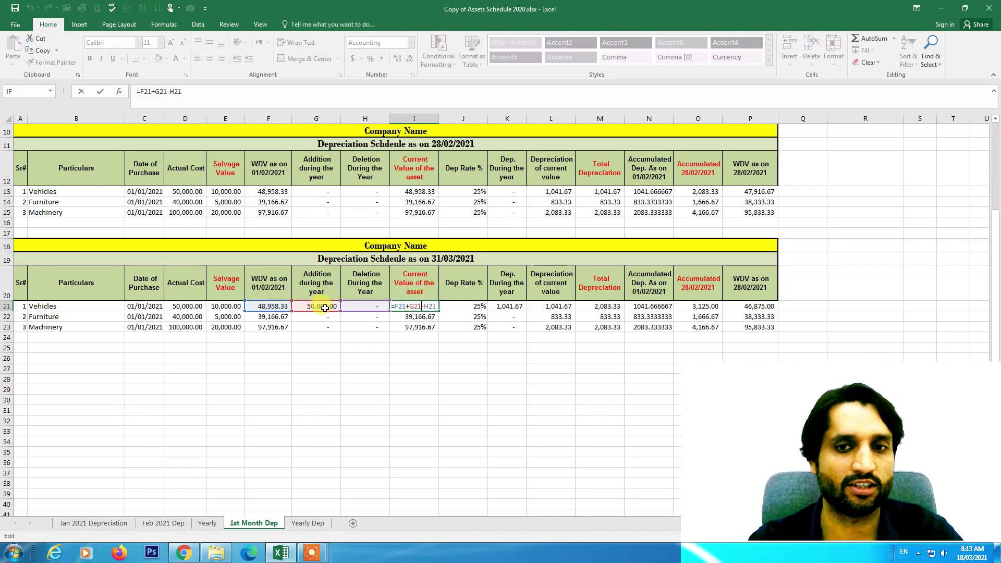
{"action": "key", "text": "Return"}
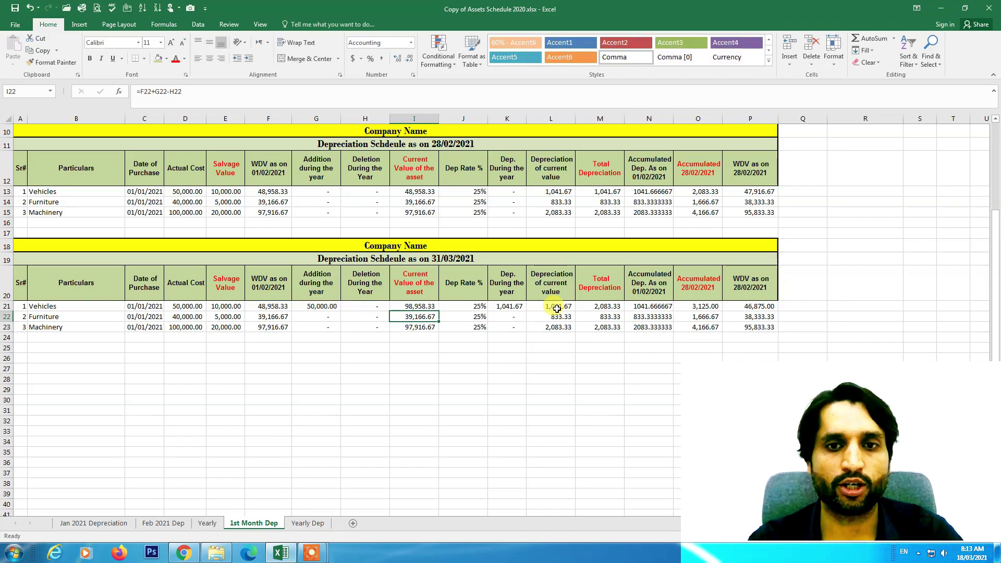
{"action": "left_click", "coordinate": [509, 306]}
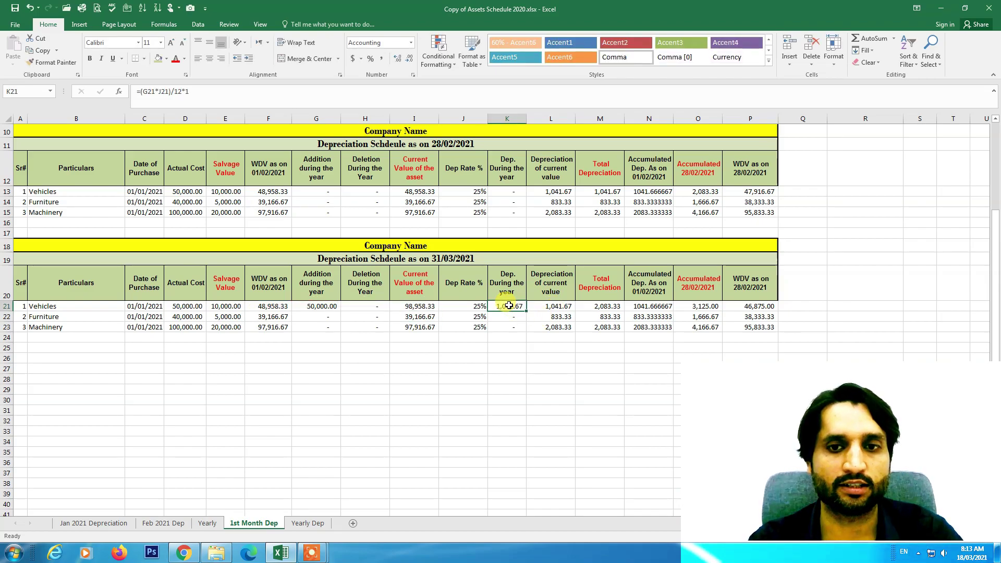
{"action": "left_click", "coordinate": [555, 306]}
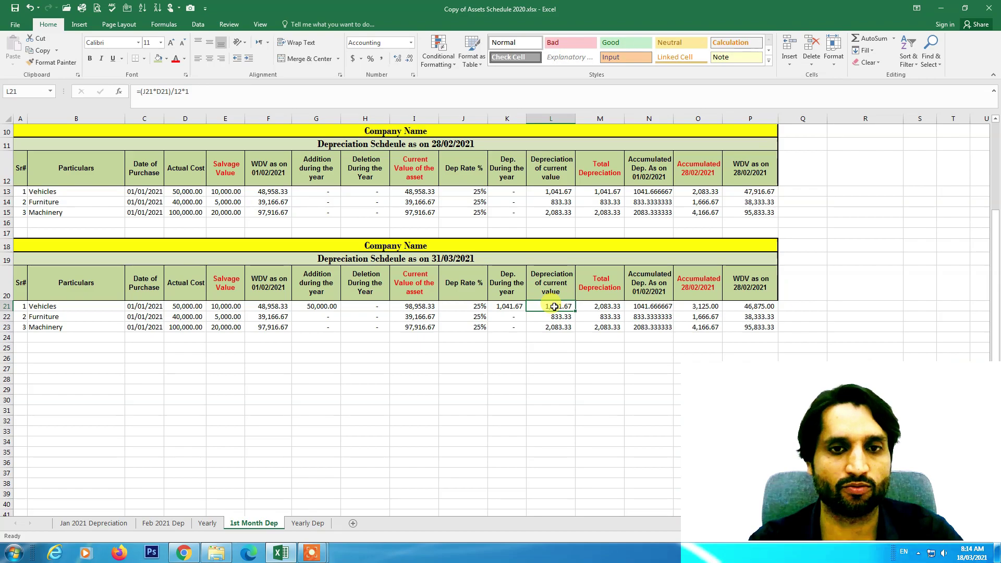
{"action": "double_click", "coordinate": [603, 307]}
{"action": "key", "text": "Return"}
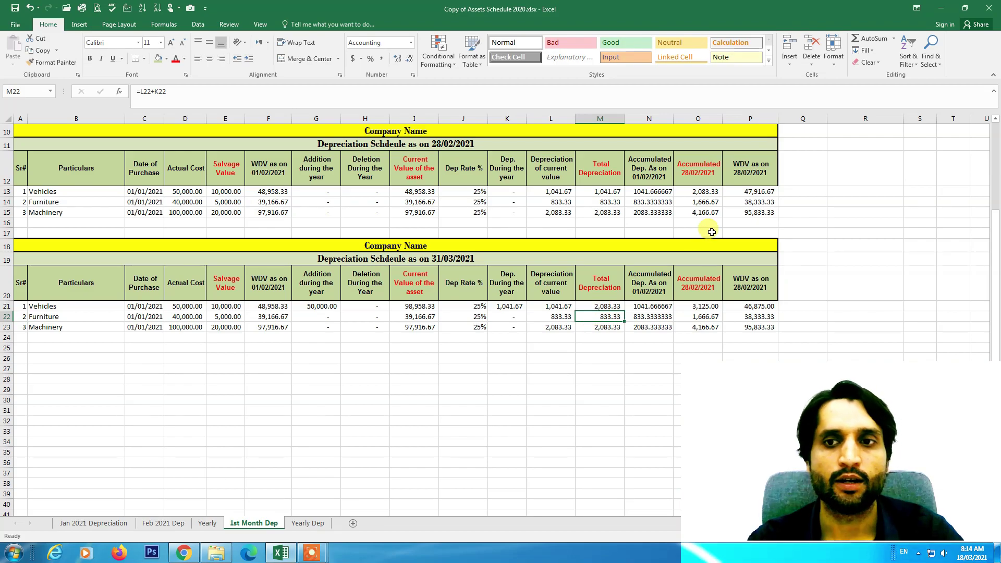
Copy the February closing WDV in P13:P15 and paste it as values into the March opening WDV starting at F21
{"action": "left_click_drag", "start_coordinate": [750, 192], "coordinate": [751, 214]}
{"action": "key", "text": "ctrl+c"}
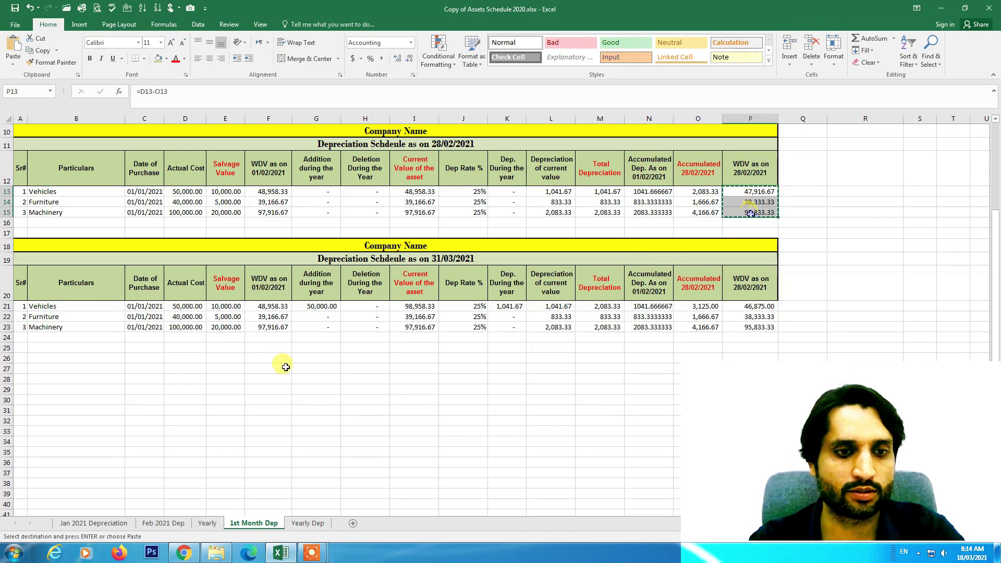
{"action": "left_click", "coordinate": [251, 306]}
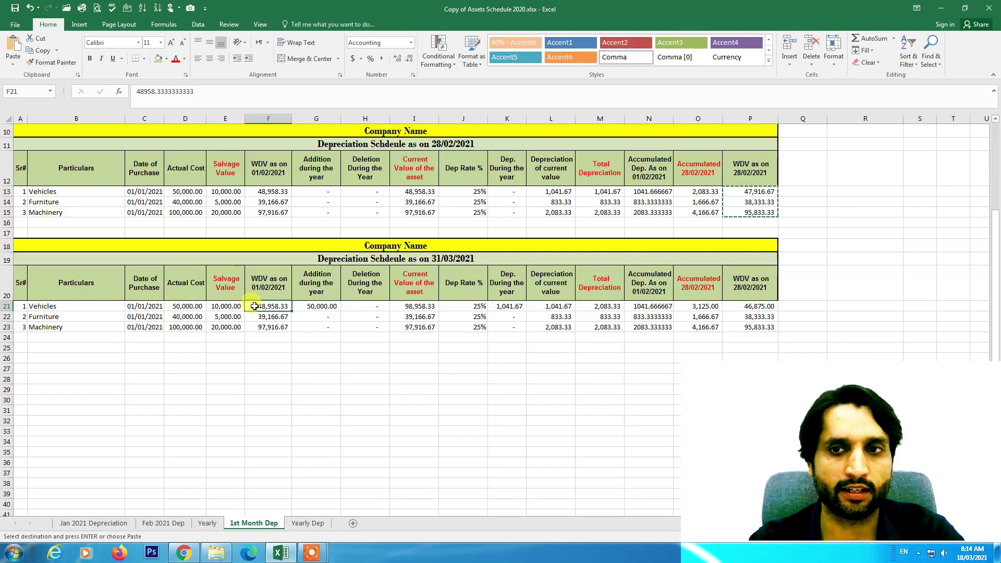
{"action": "right_click", "coordinate": [251, 306]}
{"action": "left_click", "coordinate": [294, 352]}
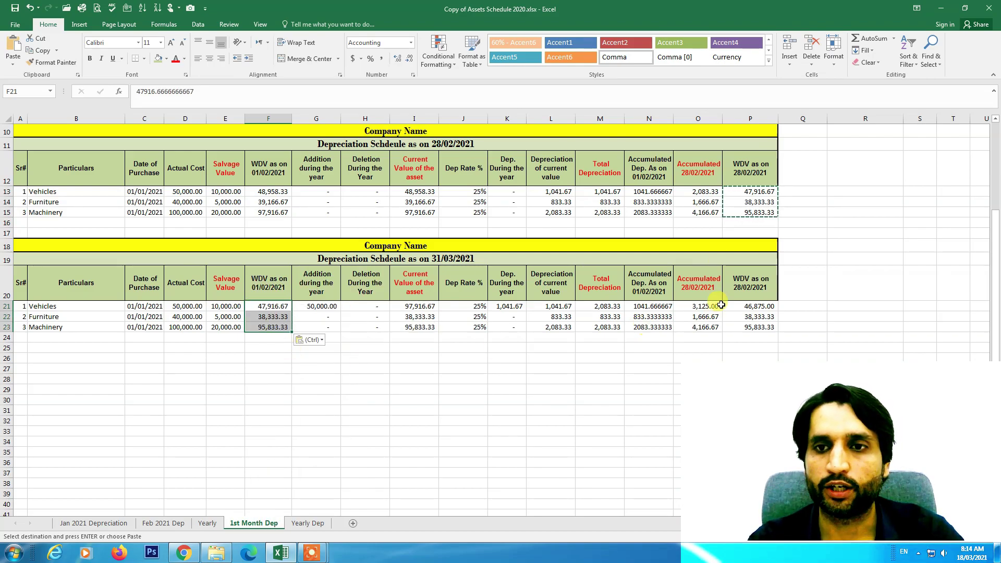
Copy the February accumulated depreciation in O13:O15 and paste it as values into the March opening accumulated column starting at N21
{"action": "left_click_drag", "start_coordinate": [701, 191], "coordinate": [703, 212]}
{"action": "key", "text": "ctrl+c"}
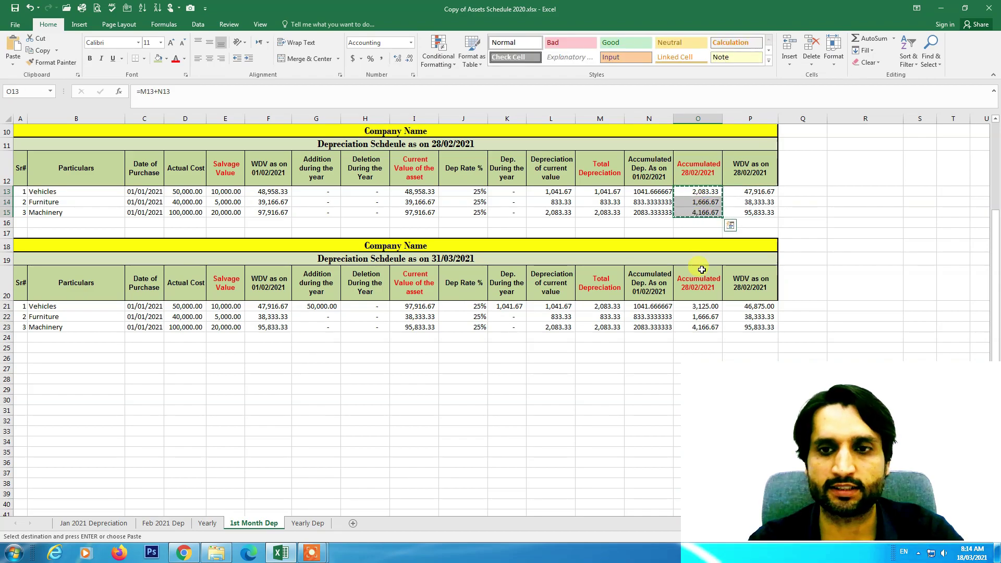
{"action": "left_click", "coordinate": [648, 306]}
{"action": "right_click", "coordinate": [648, 307]}
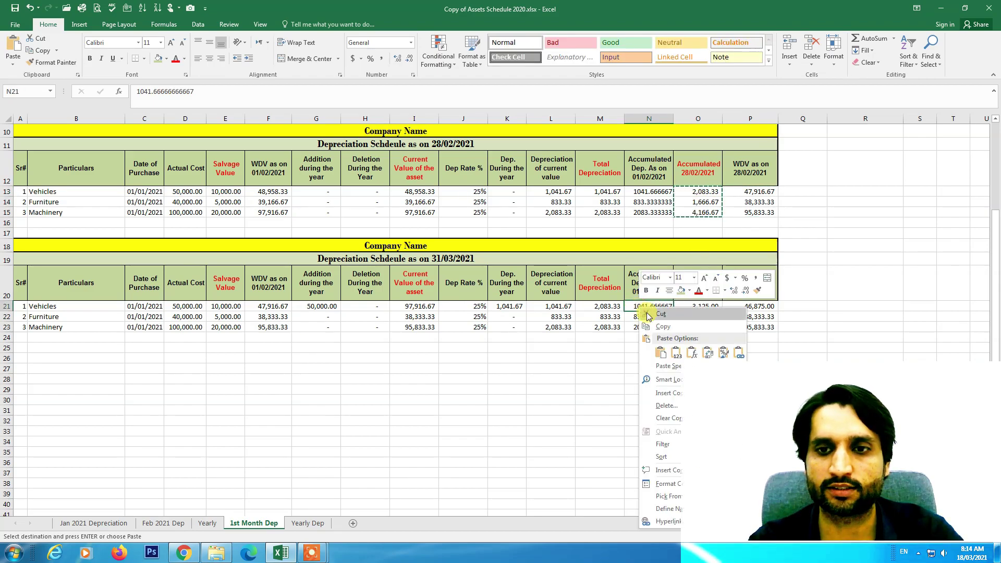
{"action": "left_click", "coordinate": [666, 340]}
Change the date in the accumulated depreciation headers to 01/03/2021 in N20 and 31/03/2021 in O20
{"action": "double_click", "coordinate": [644, 292]}
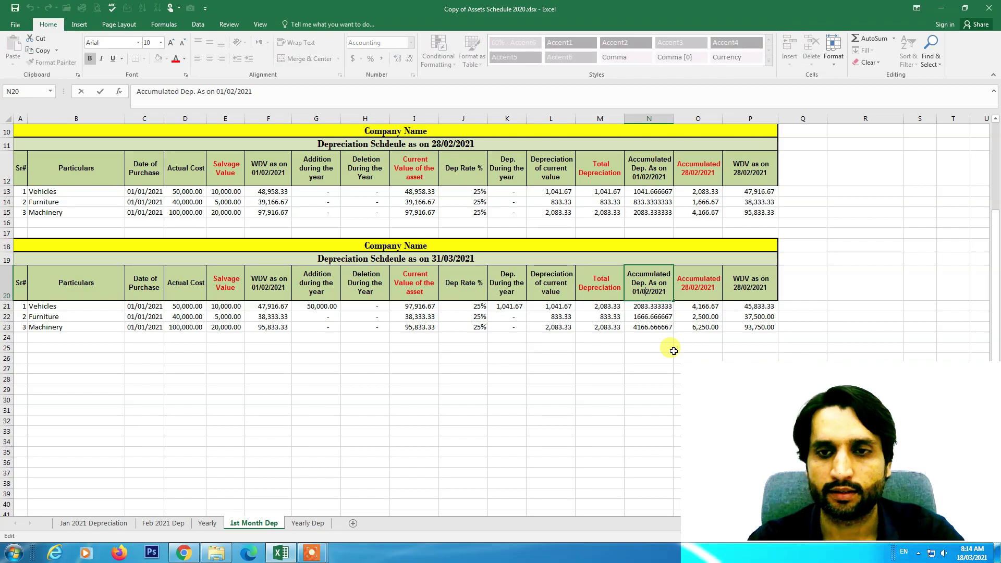
{"action": "left_click", "coordinate": [694, 284]}
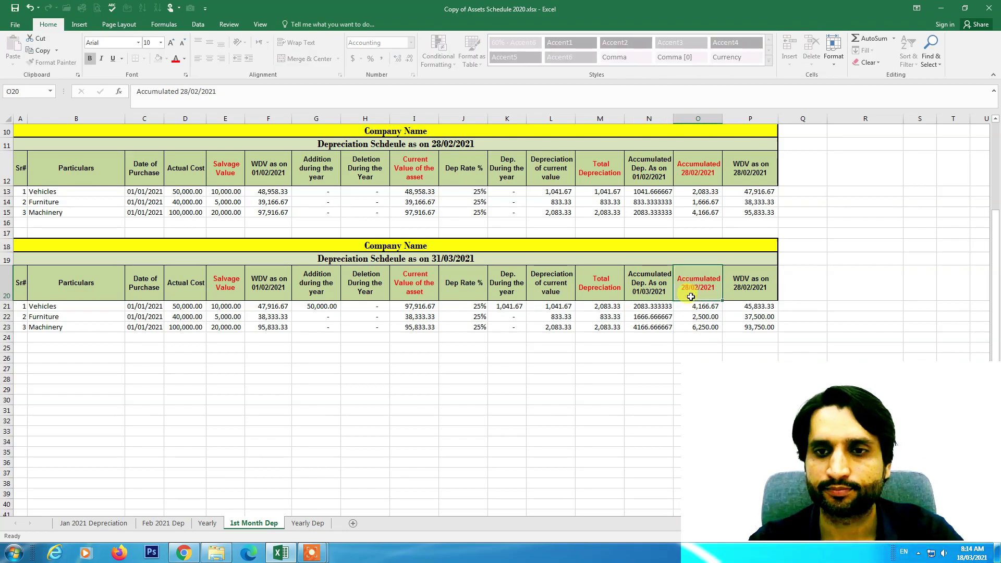
{"action": "double_click", "coordinate": [681, 288]}
{"action": "key", "text": "Right"}
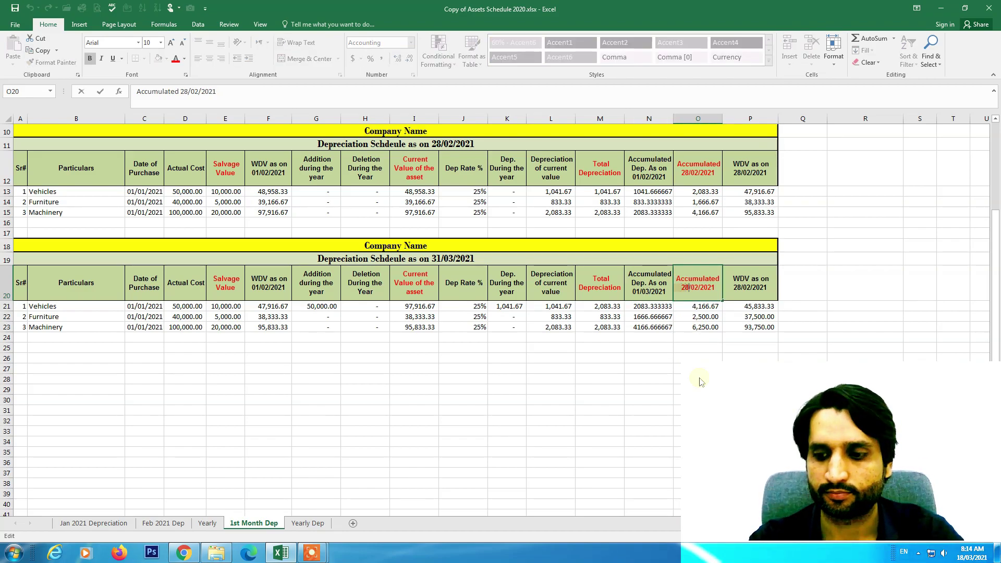
{"action": "key", "text": "BackSpace"}
{"action": "key", "text": "BackSpace"}
{"action": "type", "text": "31"}
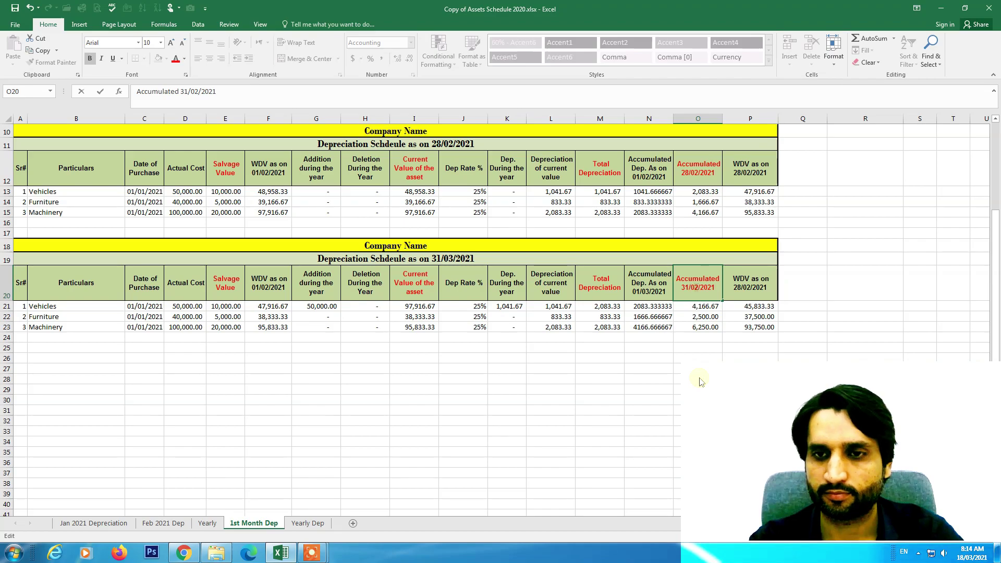
Change the date in the WDV headers to 31/03/2021 in P20 and 01/03/2021 in F20
{"action": "left_click", "coordinate": [737, 284]}
{"action": "double_click", "coordinate": [737, 287]}
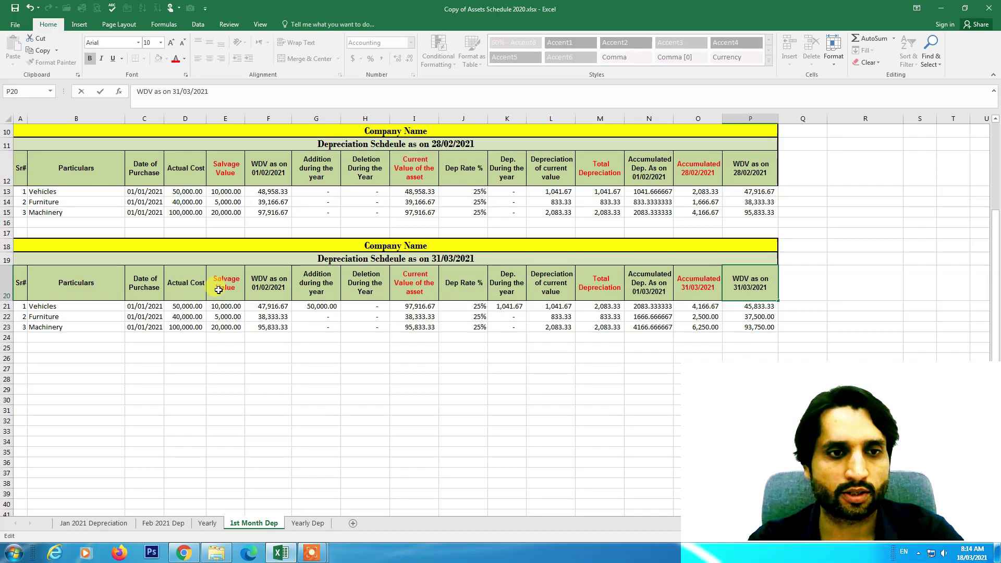
{"action": "double_click", "coordinate": [264, 288]}
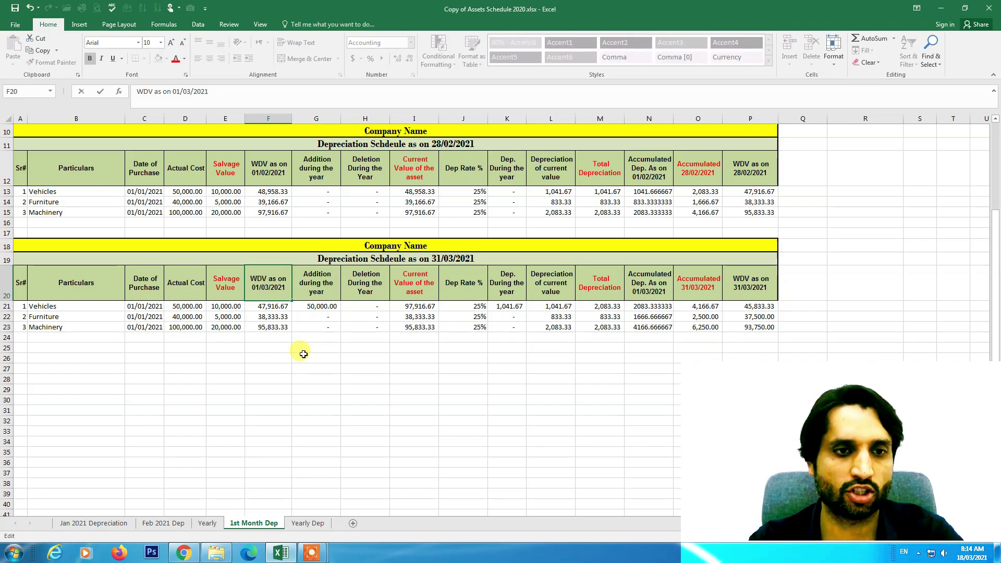
{"action": "key", "text": "Return"}
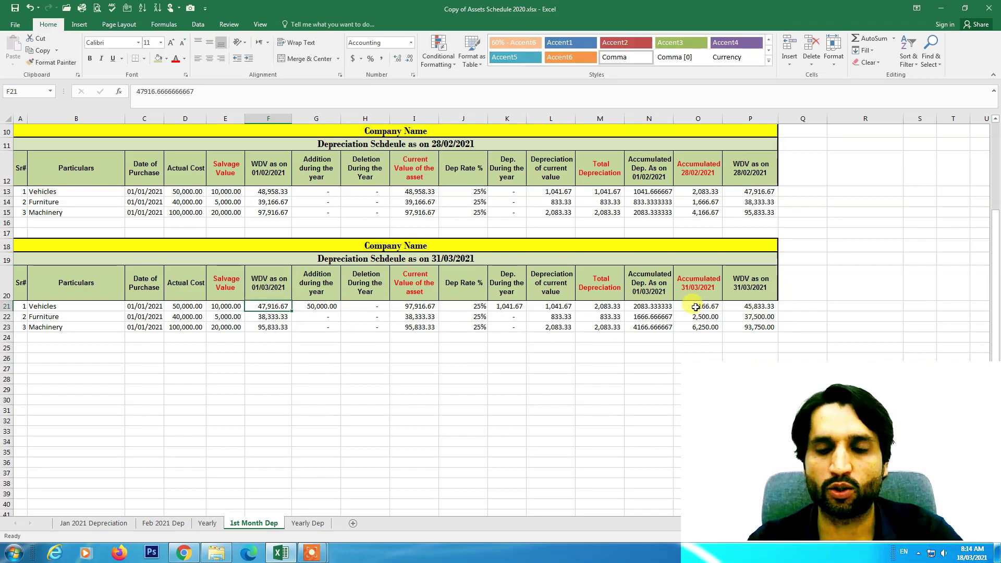
Check the accumulated depreciation formula in O21 and set the Vehicles closing WDV in P21 to =D21+G21-O21
{"action": "left_click", "coordinate": [696, 307]}
{"action": "type", "text": "=M21+N21"}
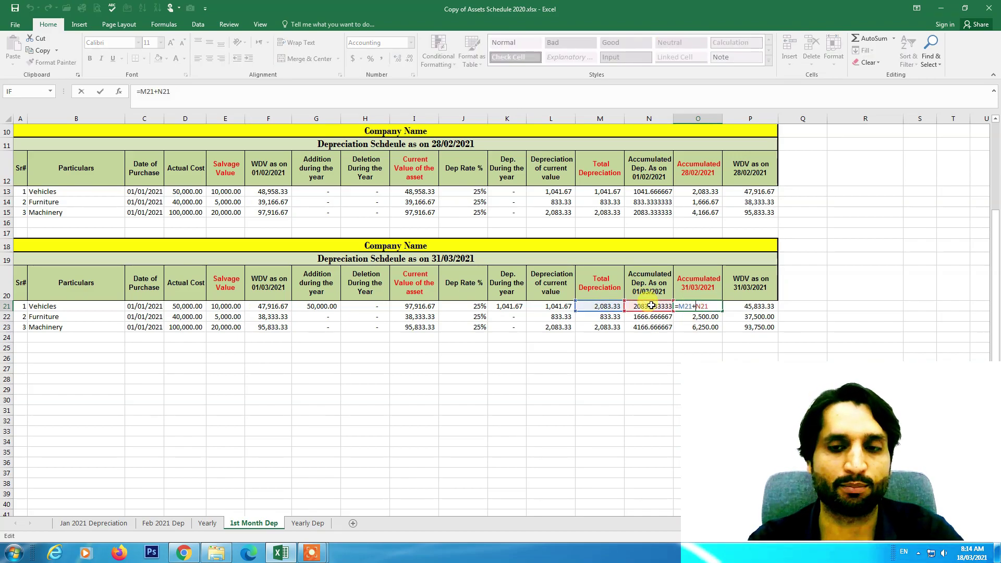
{"action": "key", "text": "Return"}
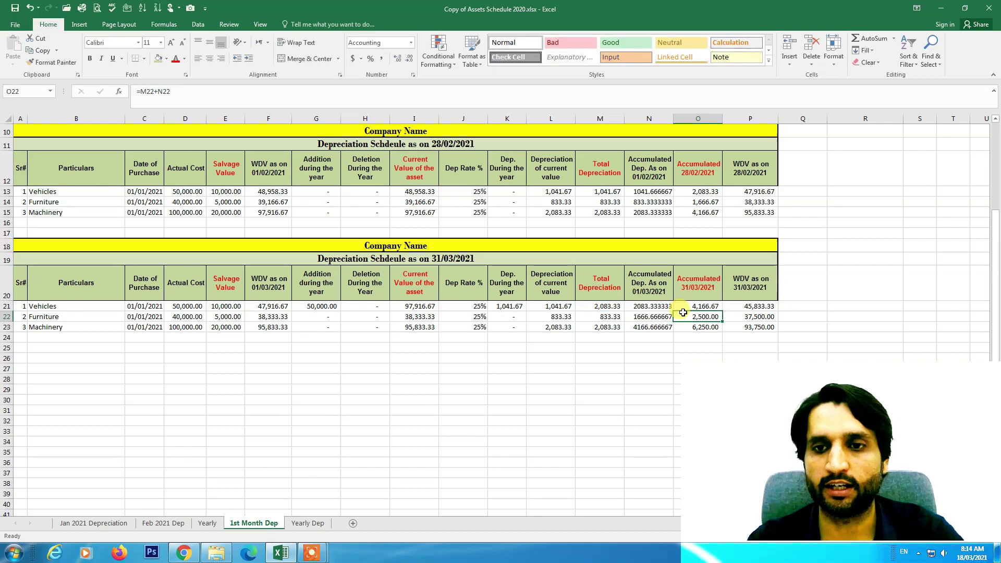
{"action": "double_click", "coordinate": [752, 306]}
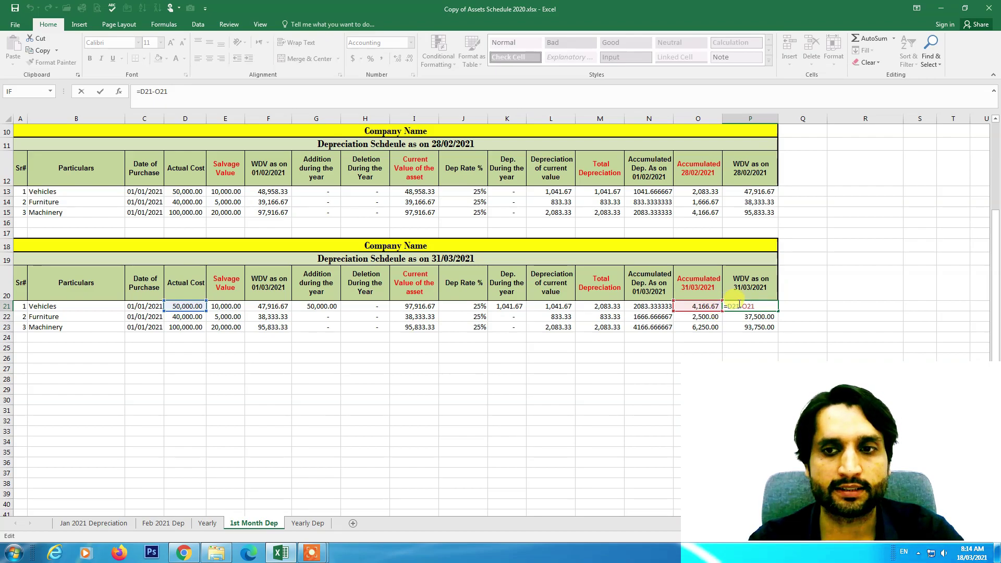
{"action": "left_click", "coordinate": [739, 307]}
{"action": "type", "text": "+"}
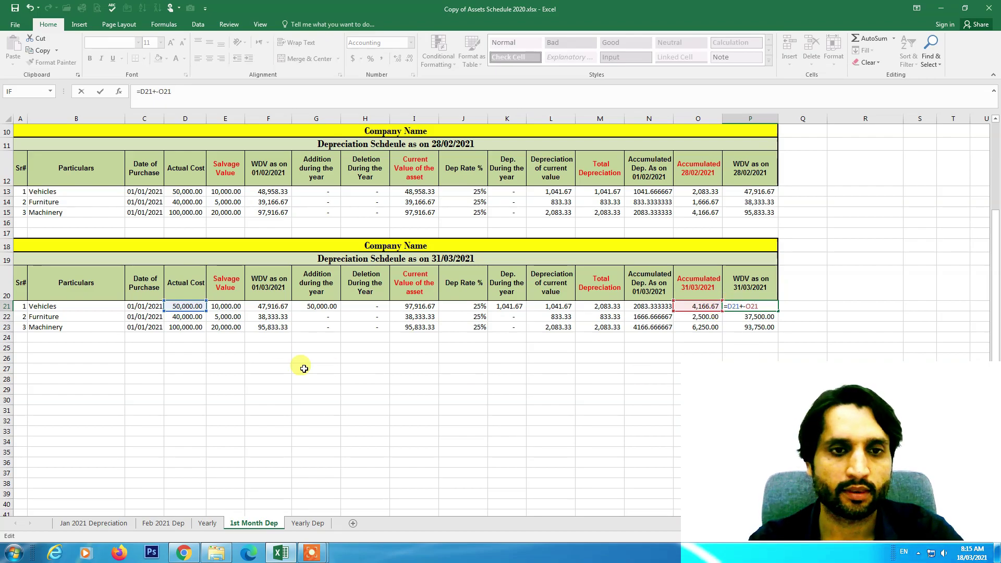
{"action": "left_click", "coordinate": [307, 307]}
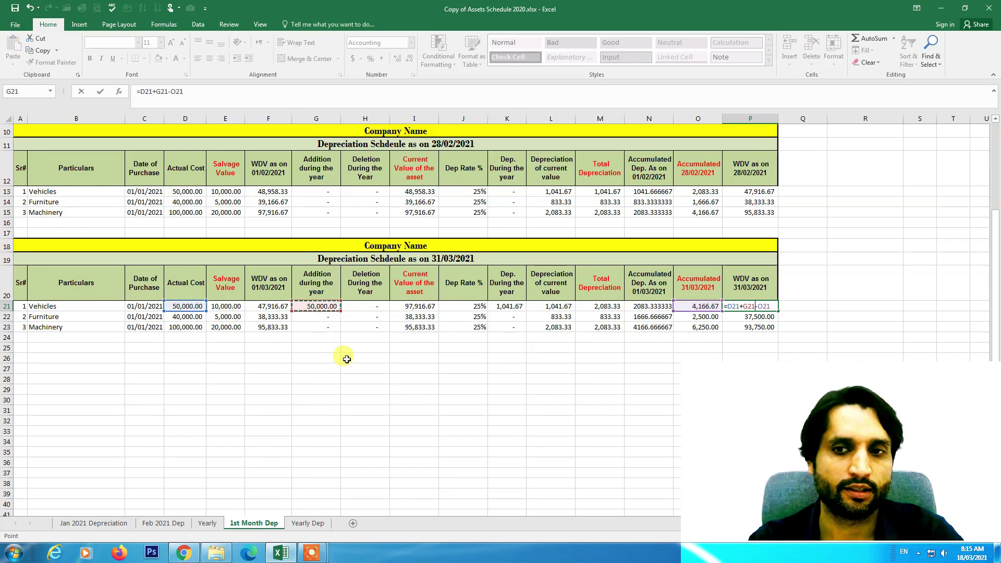
{"action": "key", "text": "Return"}
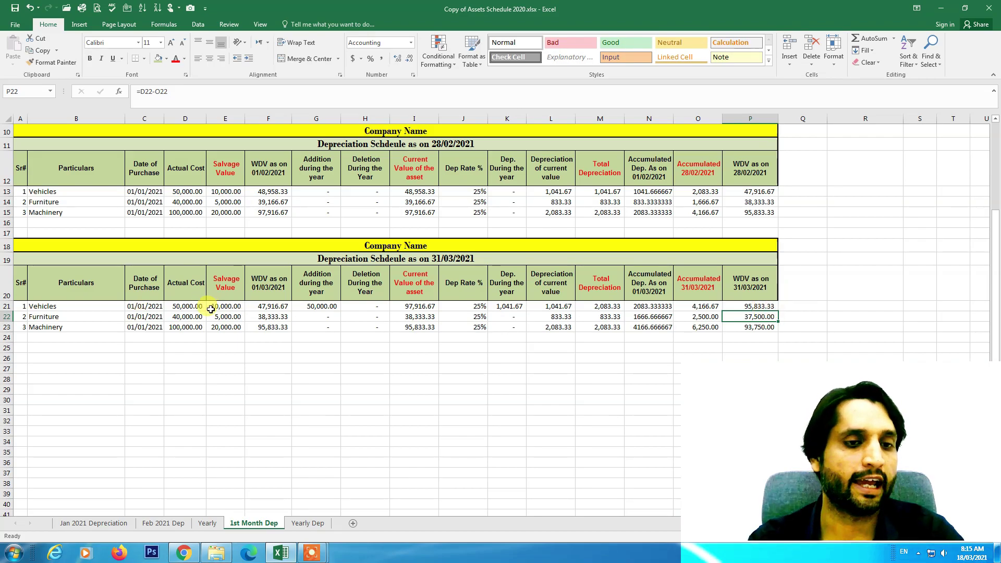
Copy the whole March schedule in A18:P23 and paste it below, starting at A25
{"action": "scroll", "coordinate": [245, 324], "scroll_direction": "down", "scroll_amount": 2}
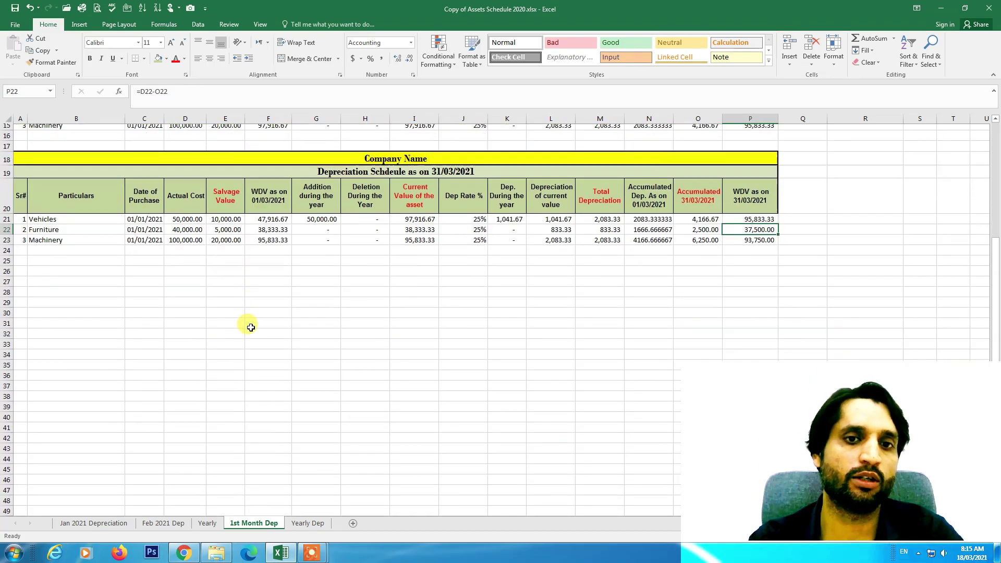
{"action": "left_click_drag", "start_coordinate": [354, 153], "coordinate": [364, 233]}
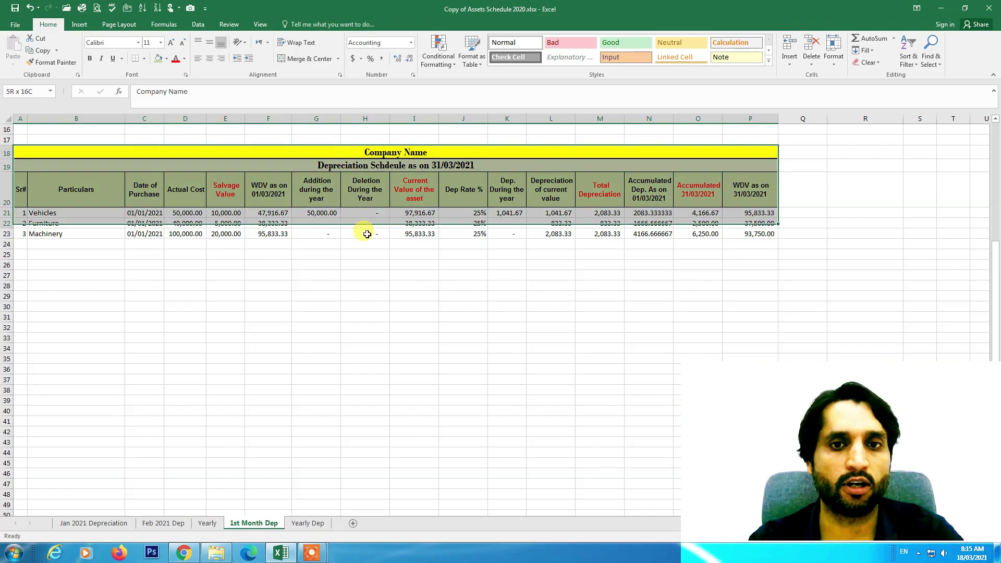
{"action": "key", "text": "ctrl+c"}
{"action": "scroll", "coordinate": [118, 277], "scroll_direction": "down", "scroll_amount": 1}
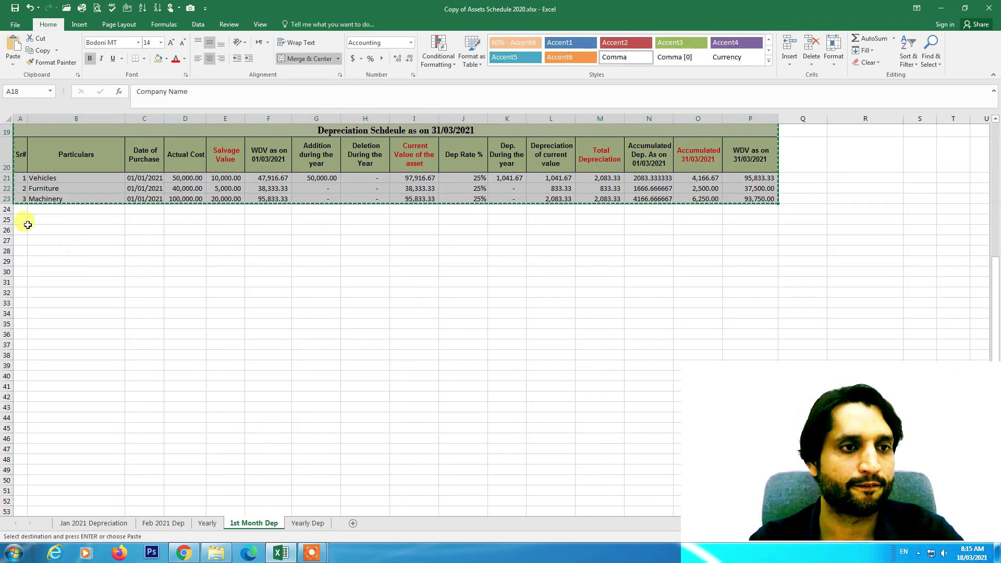
{"action": "left_click", "coordinate": [23, 222]}
{"action": "key", "text": "Return"}
{"action": "left_click", "coordinate": [462, 353]}
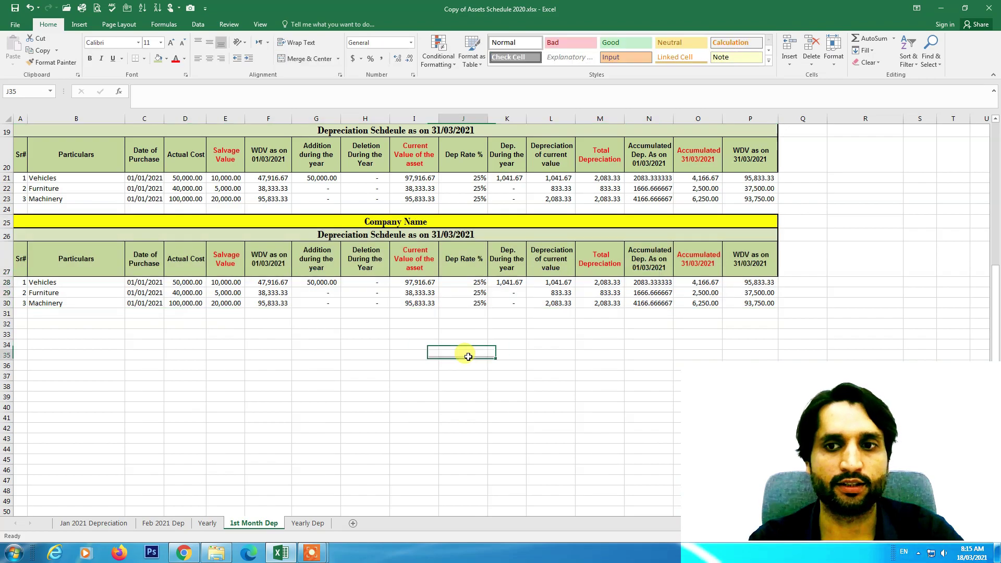
Set the Vehicles actual cost in D28 to =50000+50000 and clear the Vehicles addition in G28
{"action": "left_click", "coordinate": [180, 282]}
{"action": "double_click", "coordinate": [173, 282]}
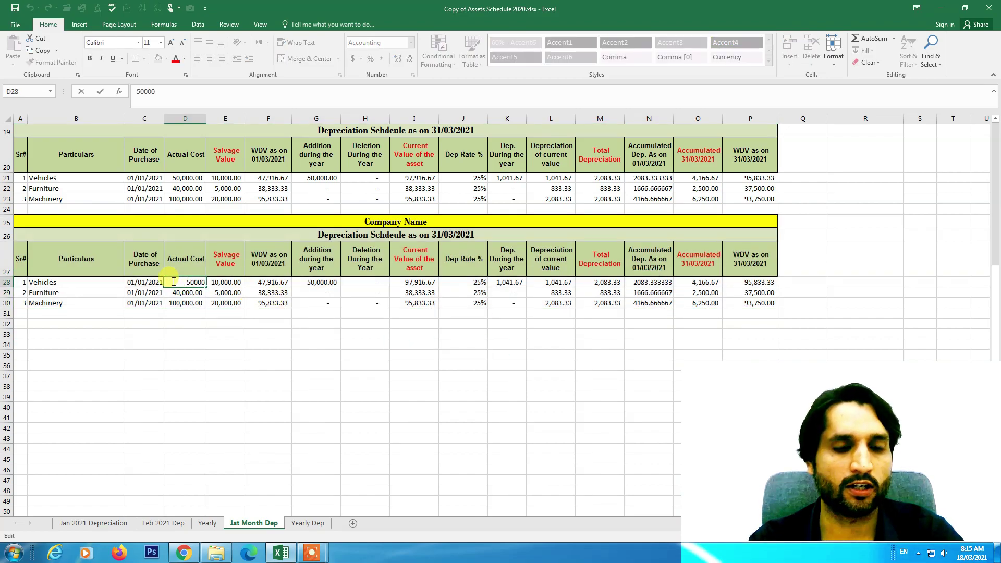
{"action": "type", "text": "="}
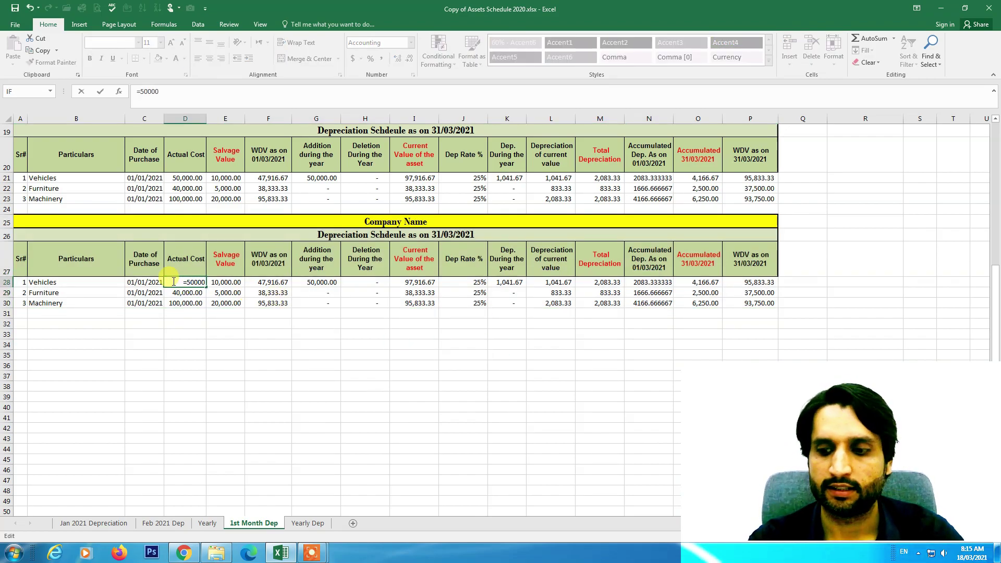
{"action": "type", "text": "+50000"}
{"action": "key", "text": "Return"}
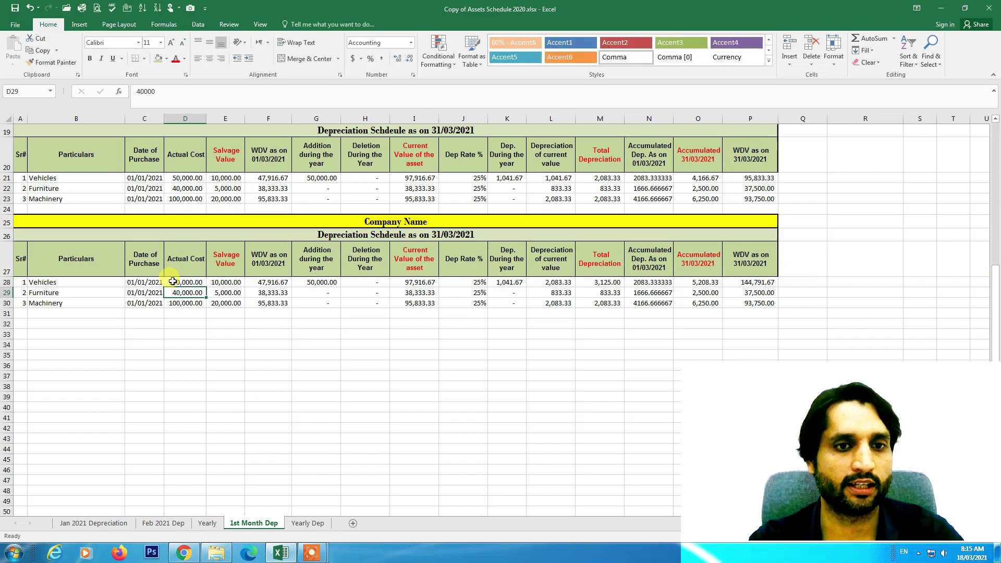
{"action": "left_click", "coordinate": [328, 285]}
{"action": "key", "text": "Delete"}
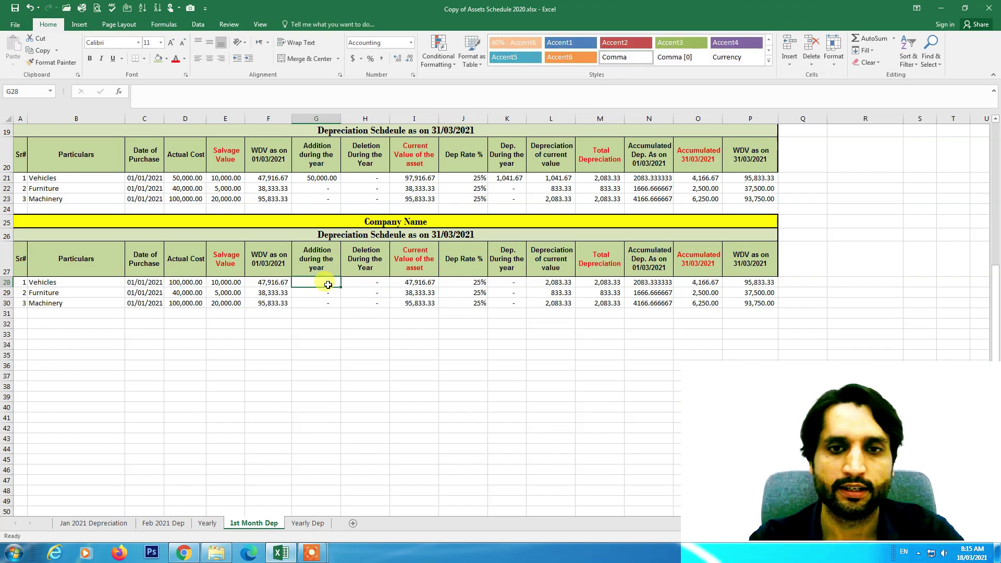
Copy the March closing WDVs in P21:P23 and paste them as values into the new schedule's opening WDV cells F28:F30
{"action": "left_click", "coordinate": [463, 365]}
{"action": "left_click_drag", "start_coordinate": [761, 281], "coordinate": [760, 305]}
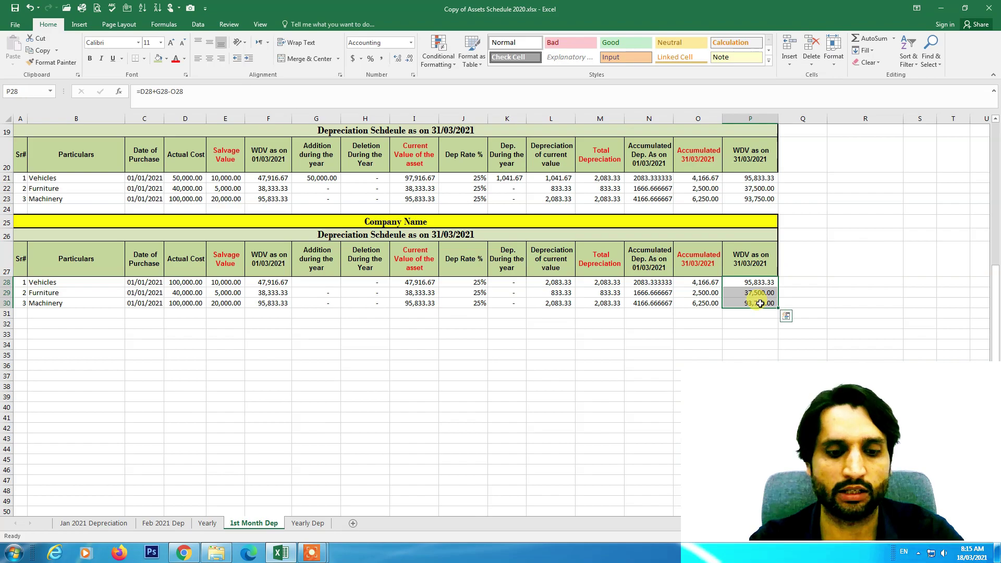
{"action": "key", "text": "ctrl+c"}
{"action": "left_click_drag", "start_coordinate": [755, 181], "coordinate": [757, 200]}
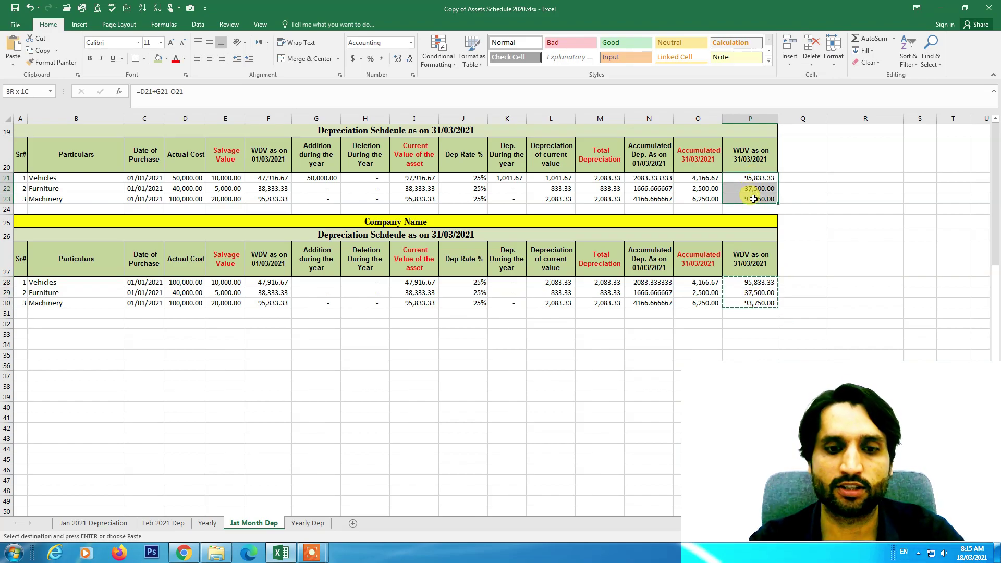
{"action": "key", "text": "ctrl+c"}
{"action": "right_click", "coordinate": [265, 281]}
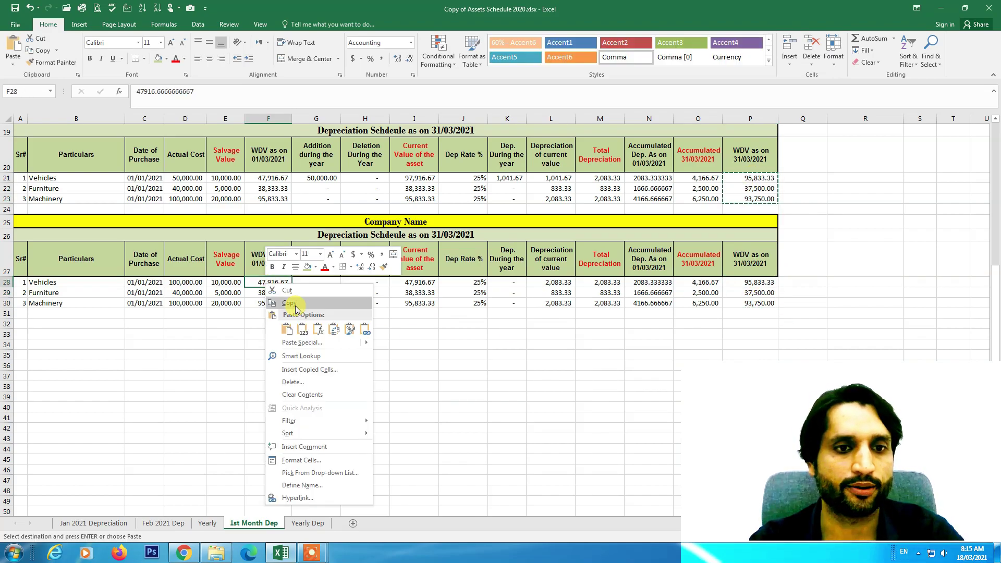
{"action": "left_click", "coordinate": [305, 328]}
Set the Vehicles salvage value in E28 of the new schedule to 20000
{"action": "left_click", "coordinate": [221, 282]}
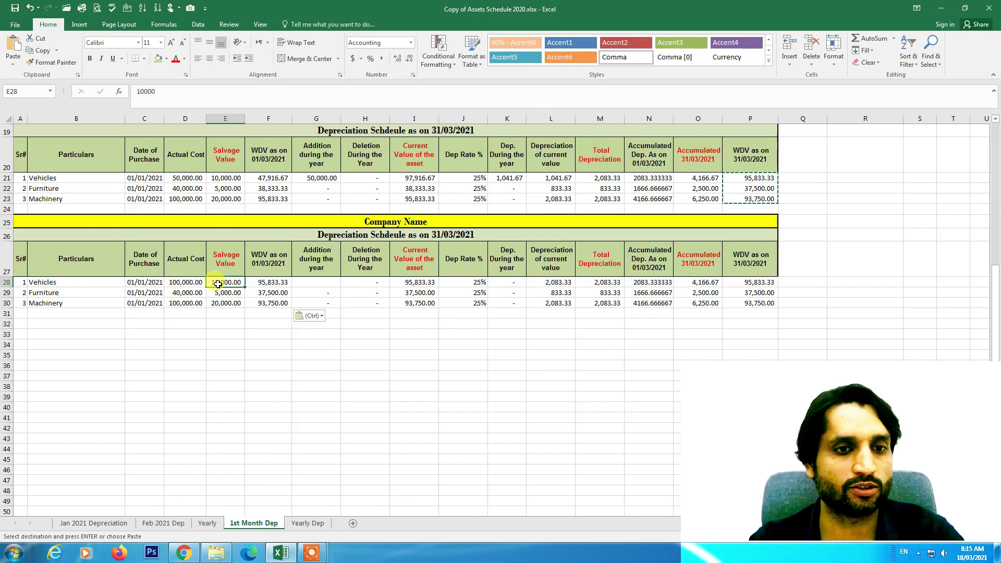
{"action": "type", "text": "20000"}
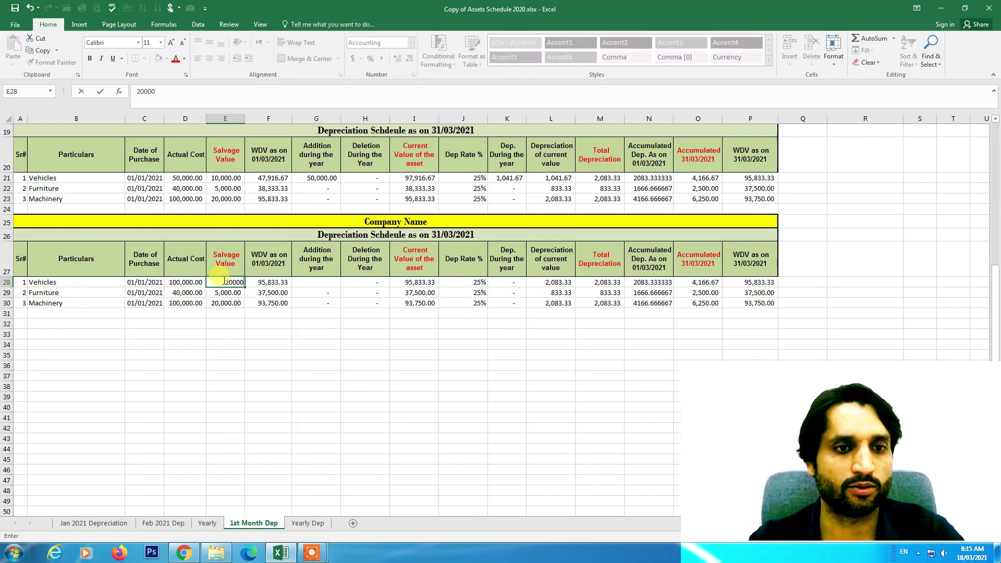
{"action": "key", "text": "Return"}
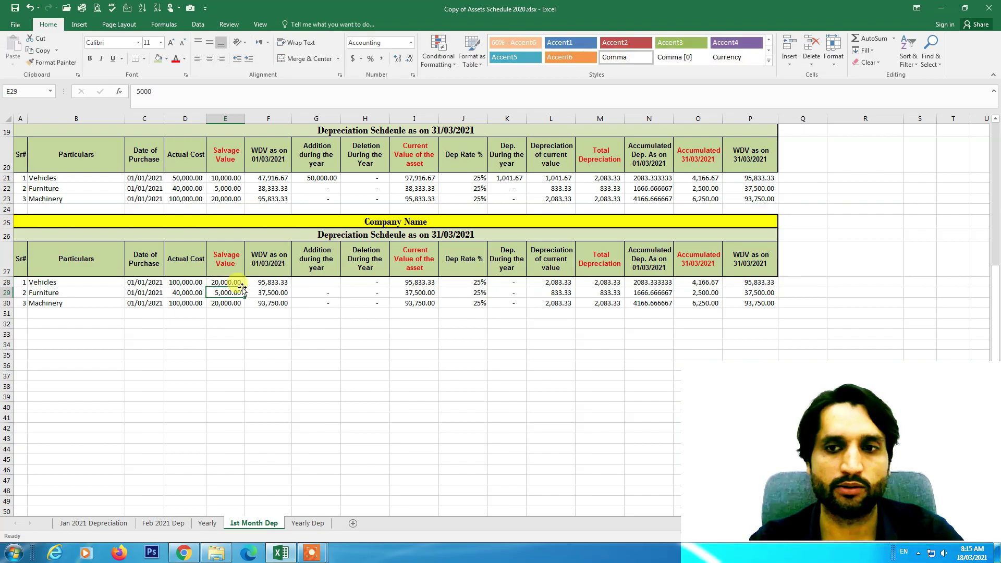
{"action": "left_click", "coordinate": [386, 346]}
{"action": "scroll", "coordinate": [387, 346], "scroll_direction": "up", "scroll_amount": 4}
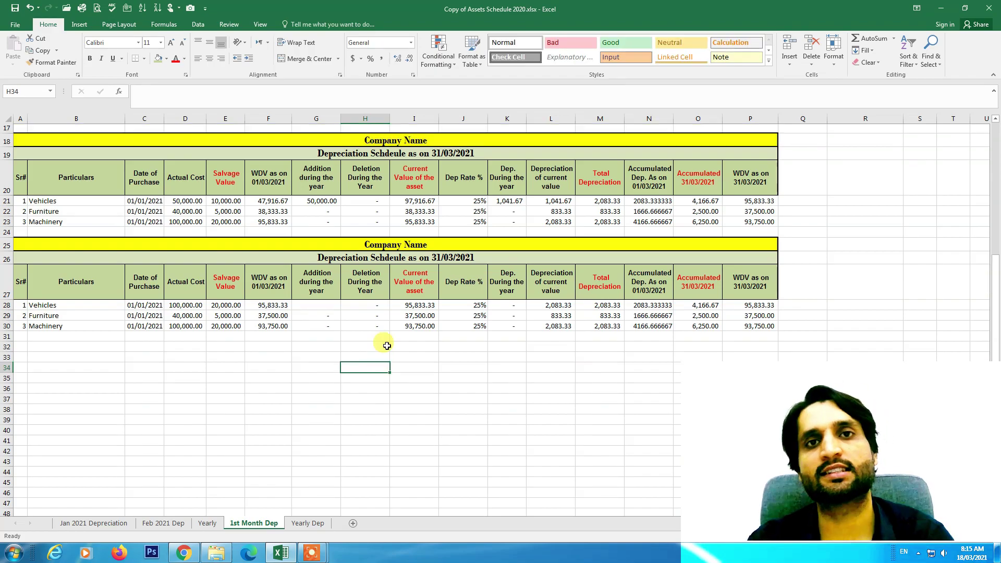
{"action": "scroll", "coordinate": [387, 346], "scroll_direction": "down", "scroll_amount": 2}
{"action": "scroll", "coordinate": [386, 346], "scroll_direction": "down", "scroll_amount": 1}
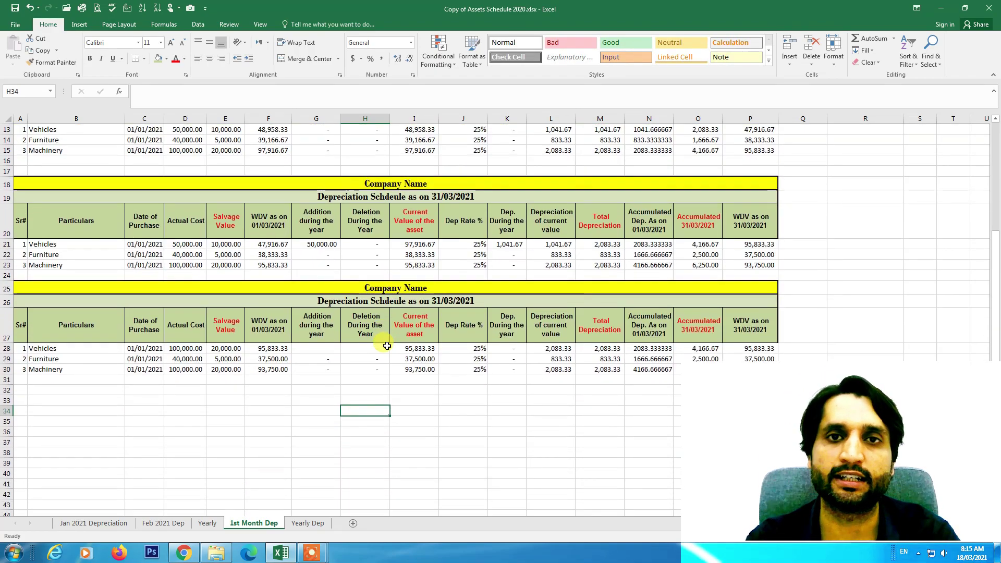
{"action": "scroll", "coordinate": [386, 346], "scroll_direction": "up", "scroll_amount": 5}
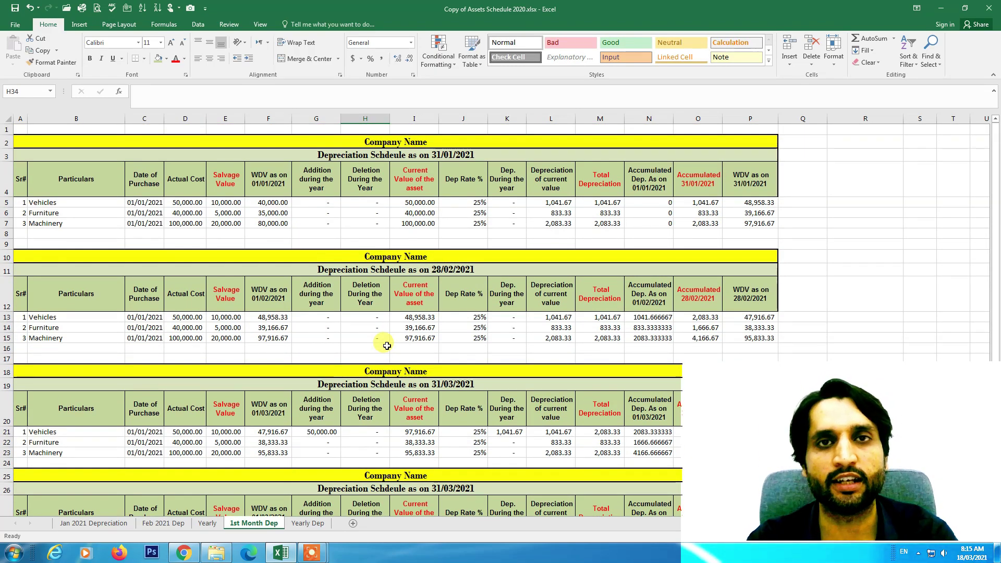